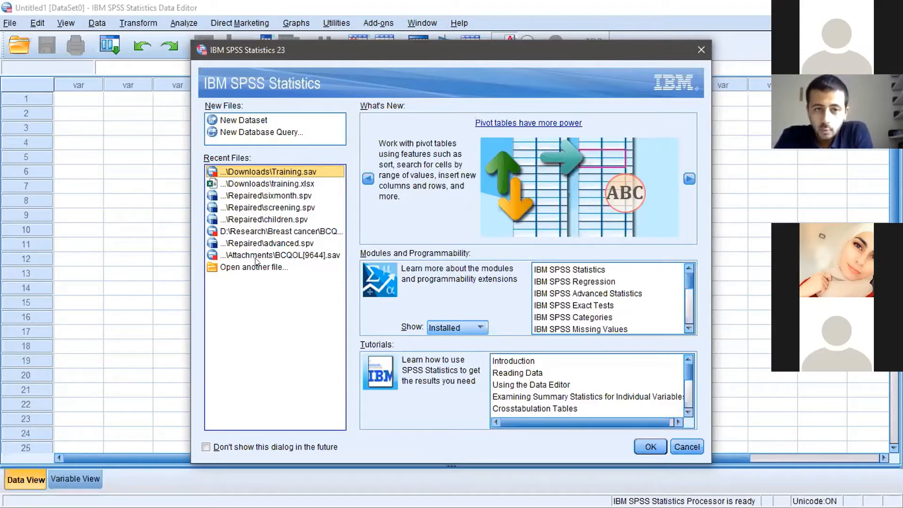
- Browse to the Downloads folder in File Explorer and preview the training.xlsx workbook
left_click(243, 269)
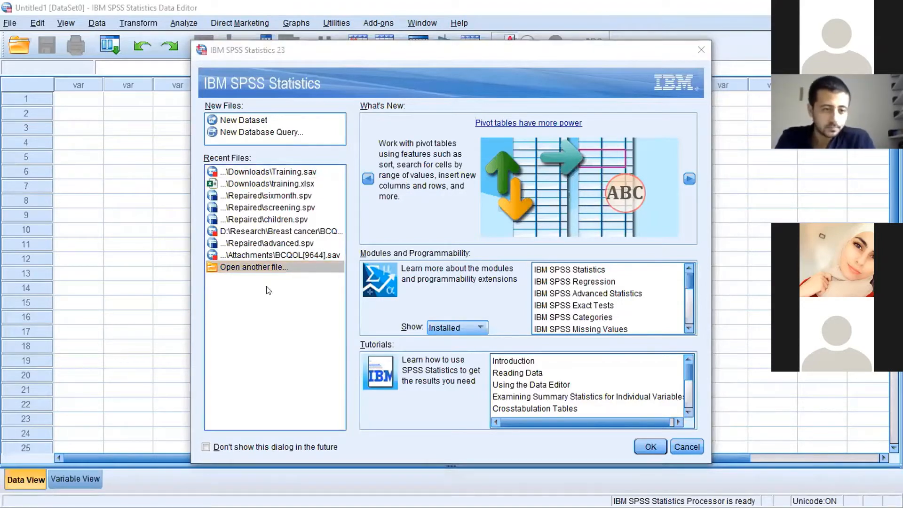
key("super")
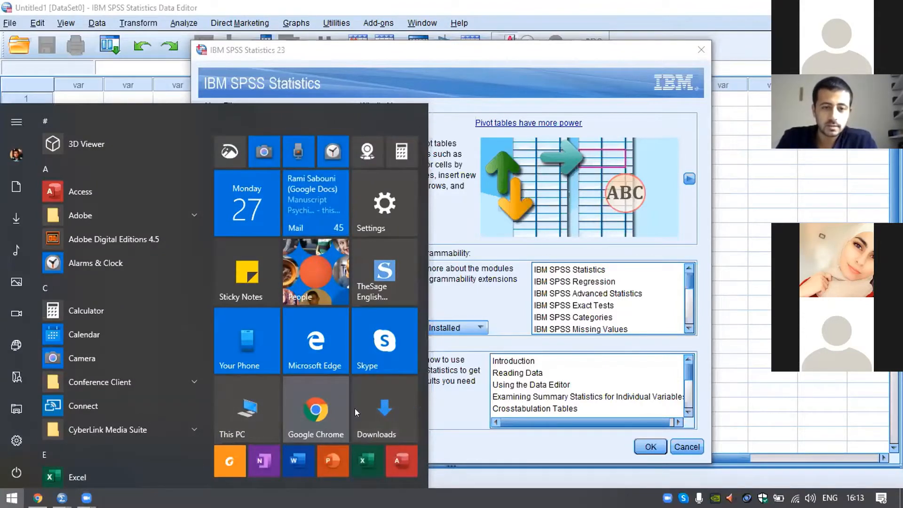
left_click(385, 407)
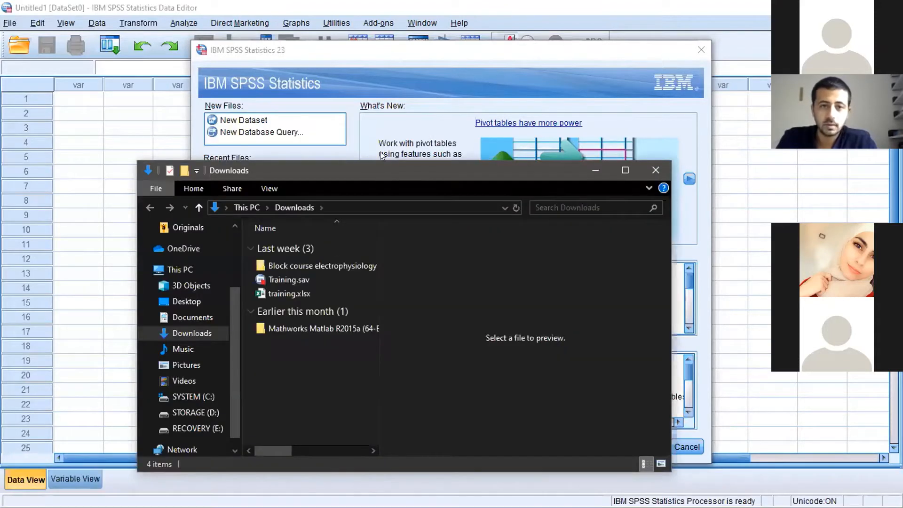
double_click(377, 170)
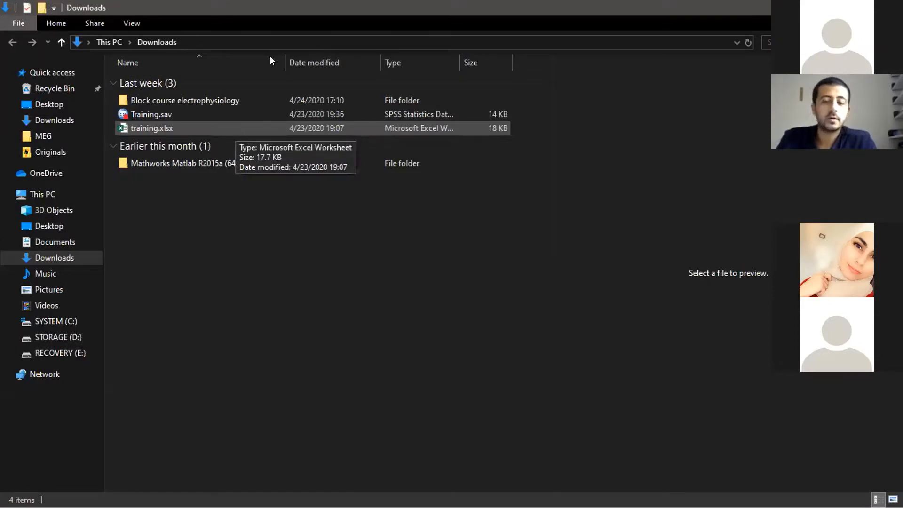
left_click_drag(291, 8, 328, 187)
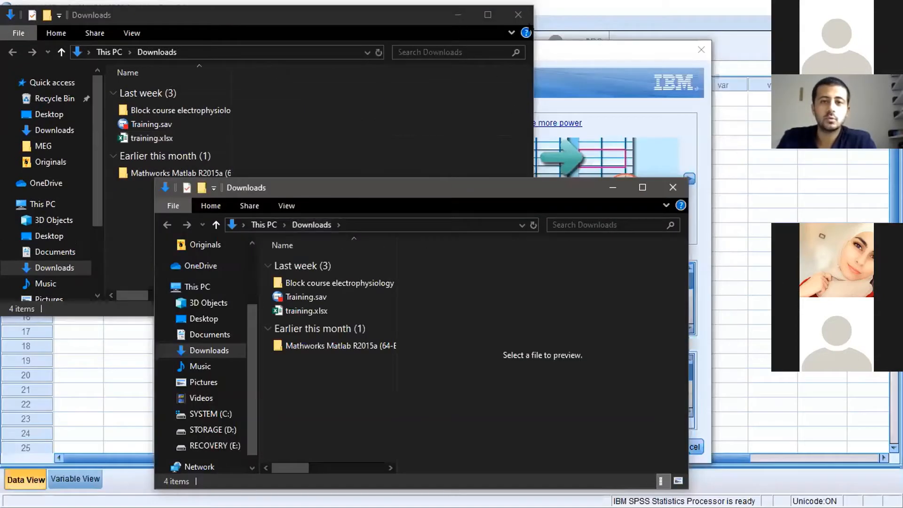
left_click(518, 15)
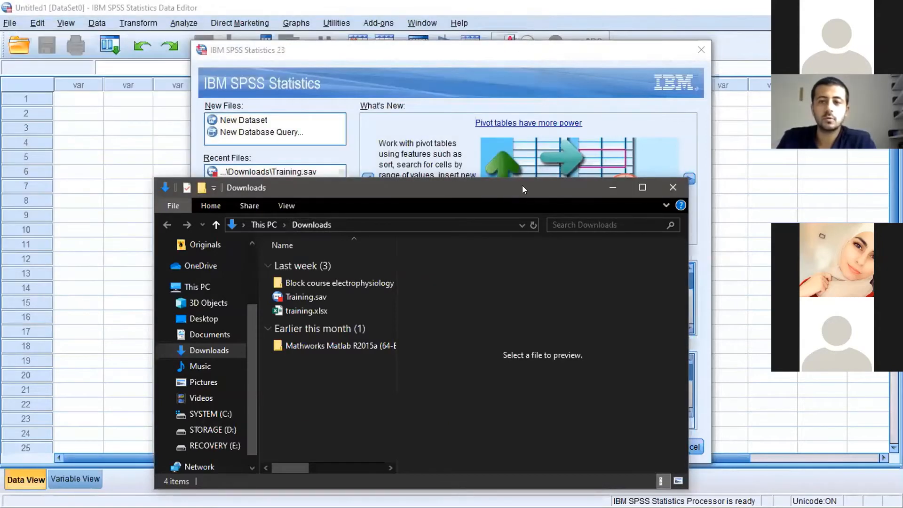
left_click_drag(517, 186, 544, 151)
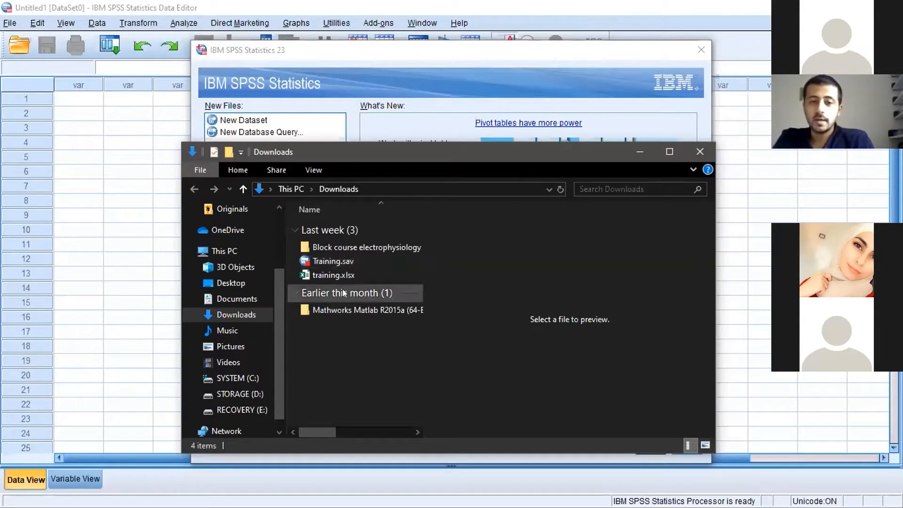
left_click(303, 267)
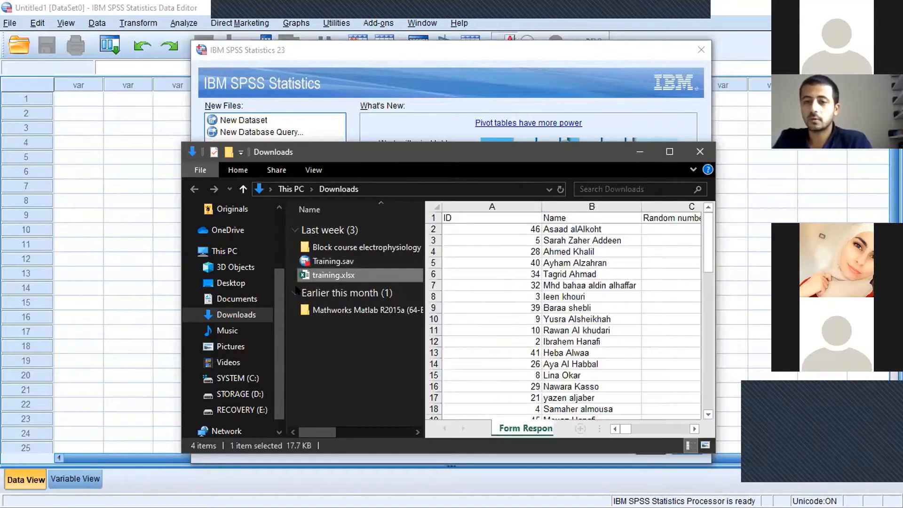
left_click(630, 154)
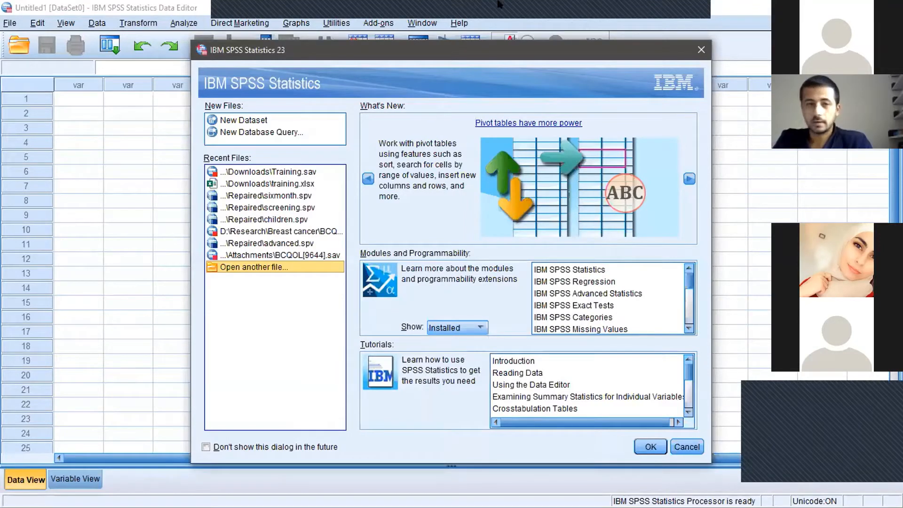
- Open the recent dataset Training.sav in SPSS and look through its records
left_click(241, 173)
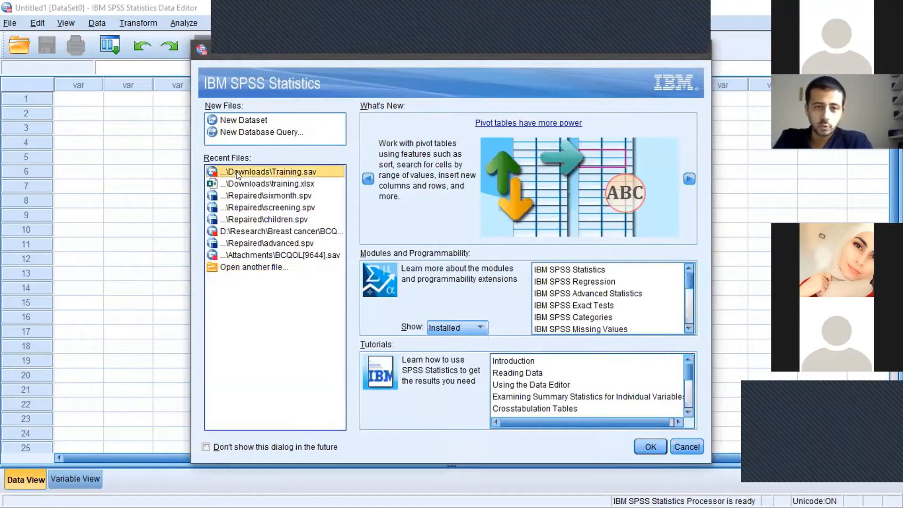
left_click(646, 444)
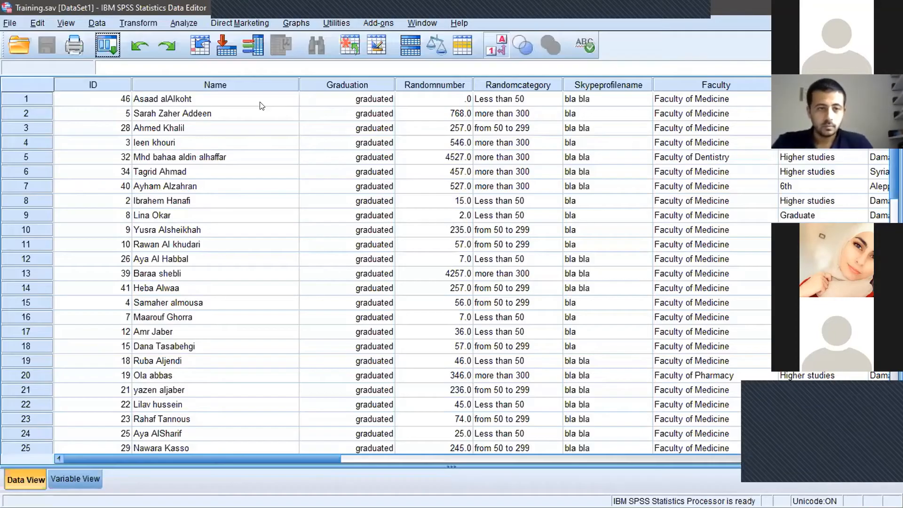
left_click(268, 172)
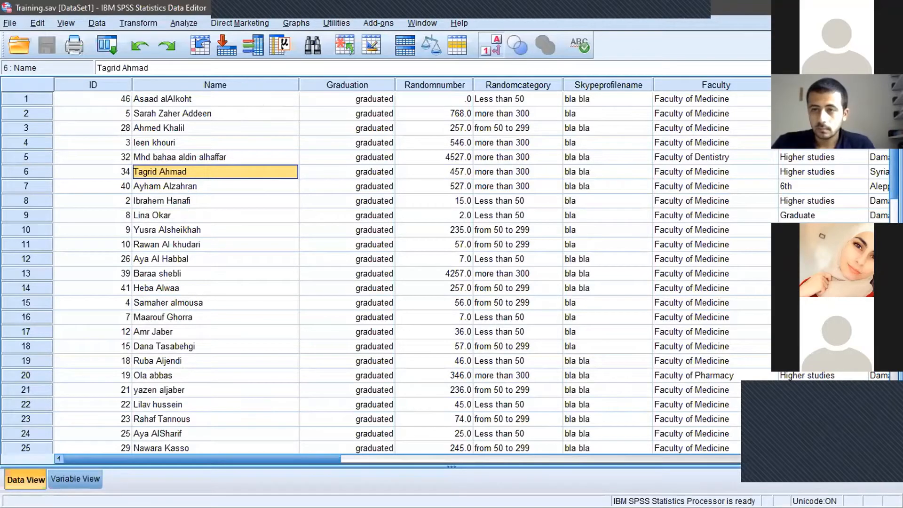
scroll(400, 273, "down", 1)
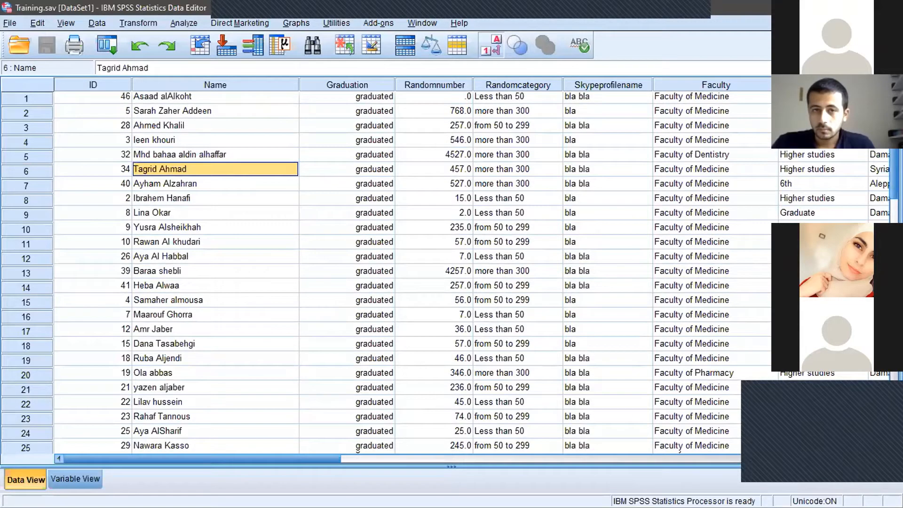
scroll(400, 273, "down", 2)
scroll(399, 272, "up", 3)
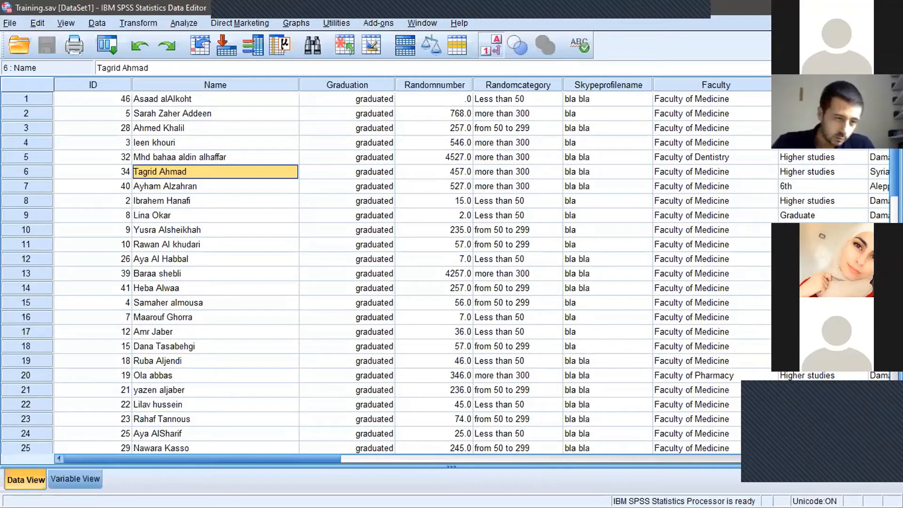
- Compare the data records with the variable definitions, and widen the attribute columns in the variable definitions
left_click(84, 478)
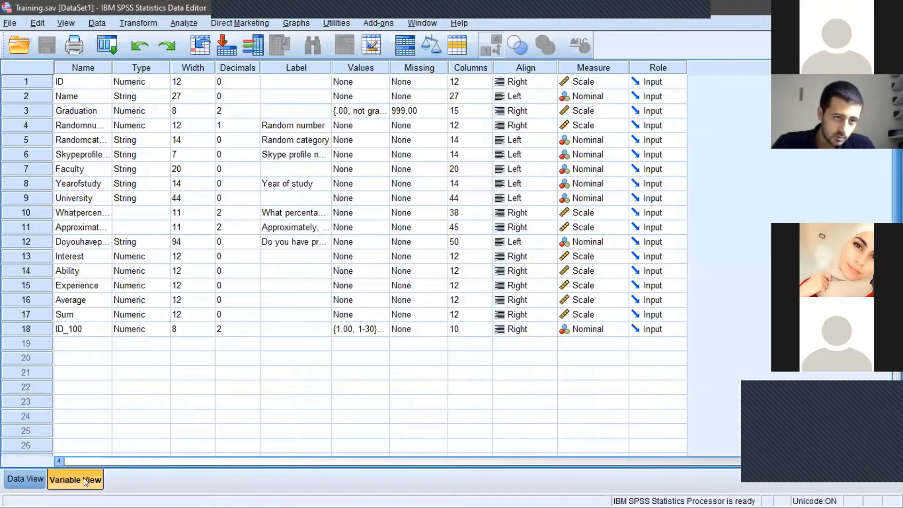
left_click(25, 480)
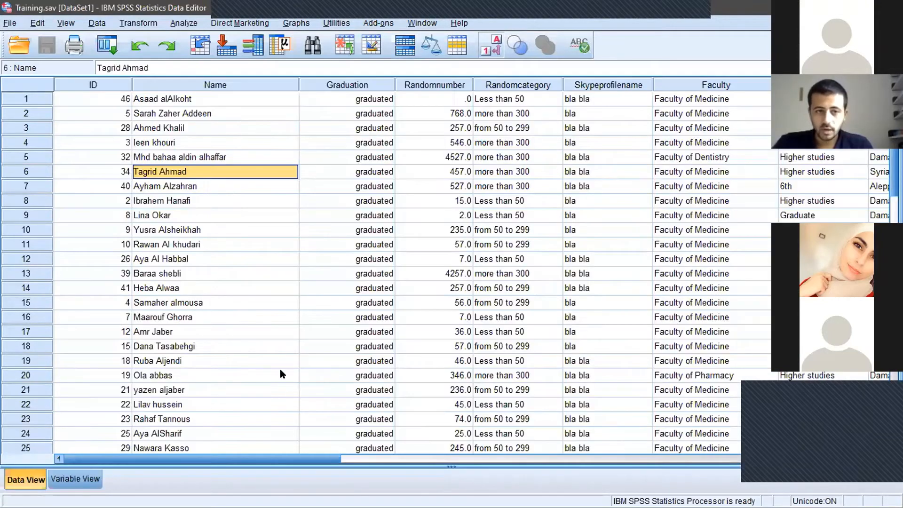
scroll(281, 368, "down", 8)
left_click(77, 480)
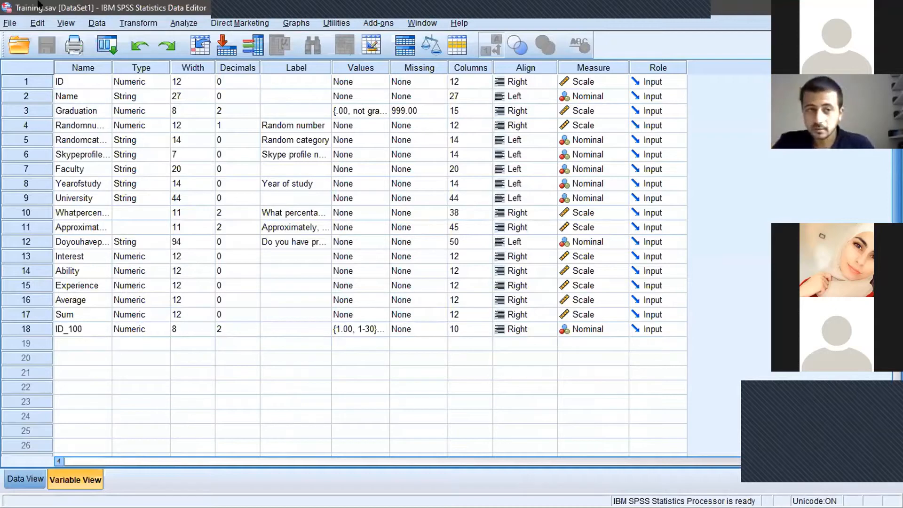
left_click(35, 140)
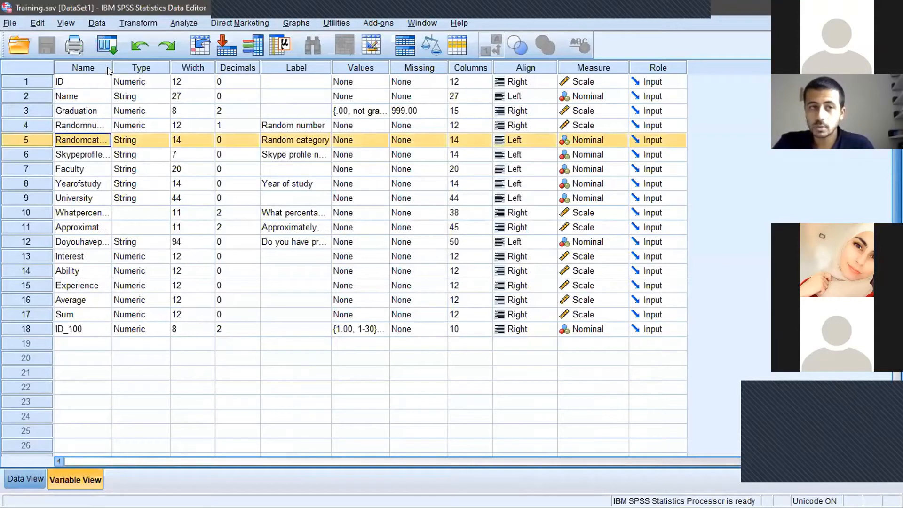
left_click_drag(152, 57, 168, 53)
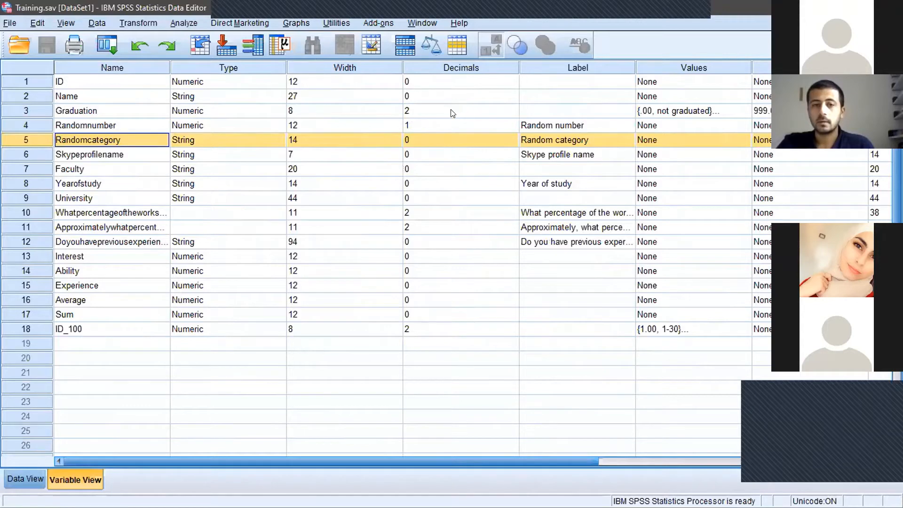
- Review the variable type options for the ID variable and close them without changing anything
left_click(193, 217)
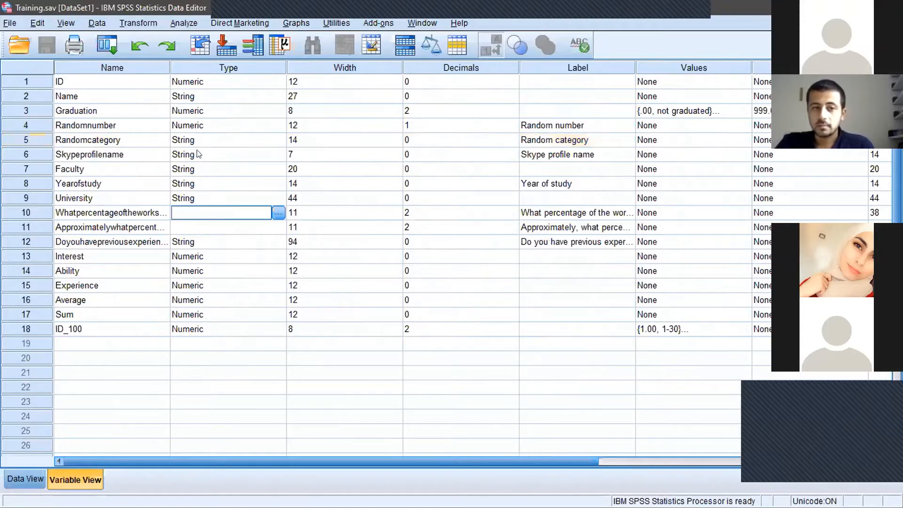
left_click(197, 83)
left_click(278, 81)
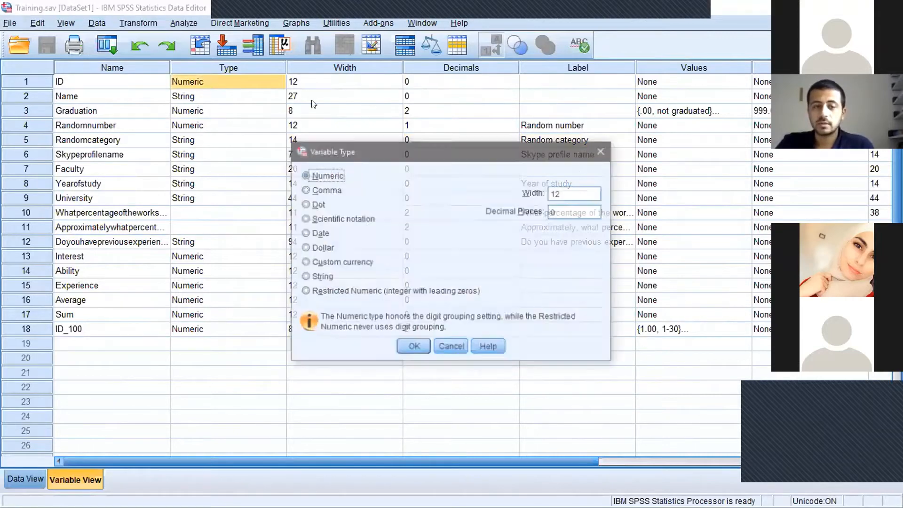
left_click_drag(378, 145, 481, 49)
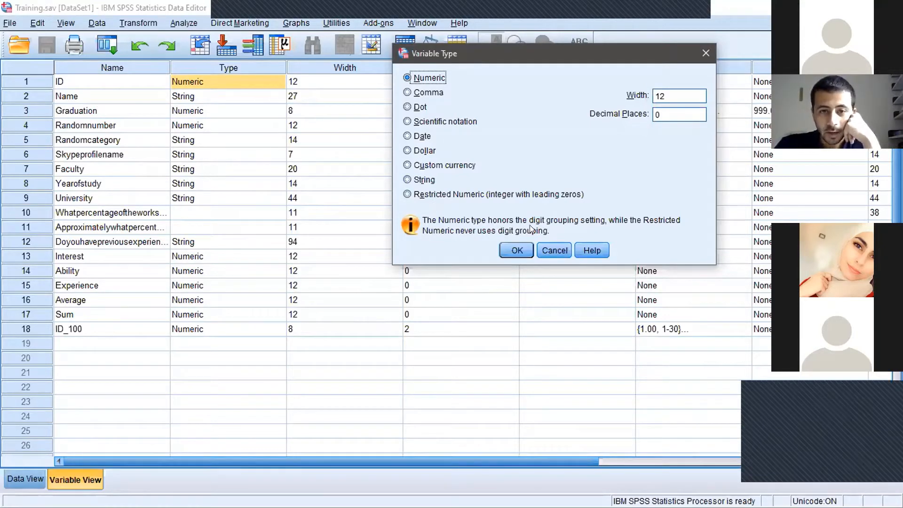
left_click(554, 250)
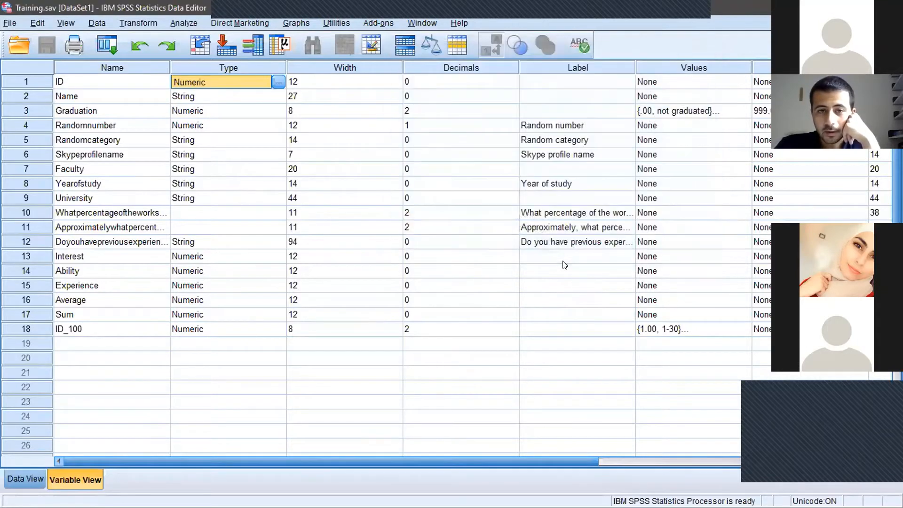
- Examine the width, decimals and label attributes of the ID variable
left_click(351, 84)
left_click(479, 82)
left_click(572, 81)
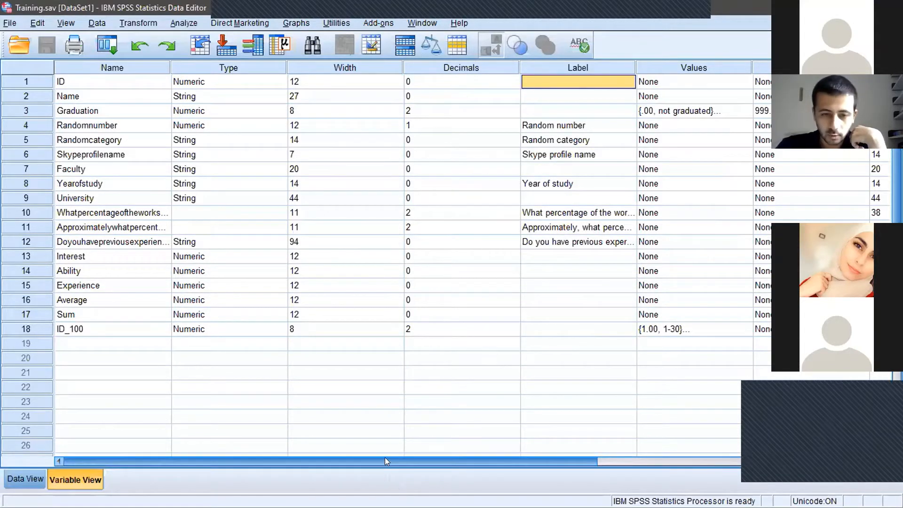
- Open the value labels defined for the Graduation variable
left_click_drag(385, 458, 317, 459)
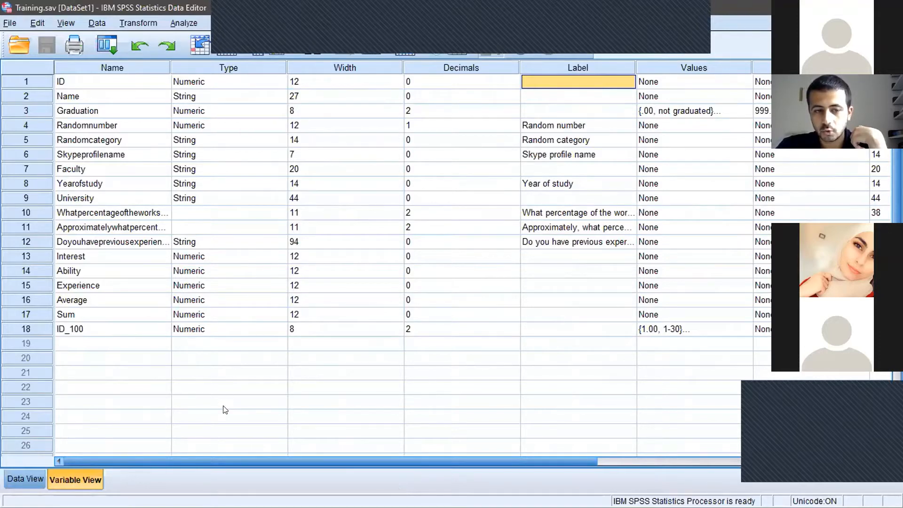
left_click_drag(282, 471, 471, 478)
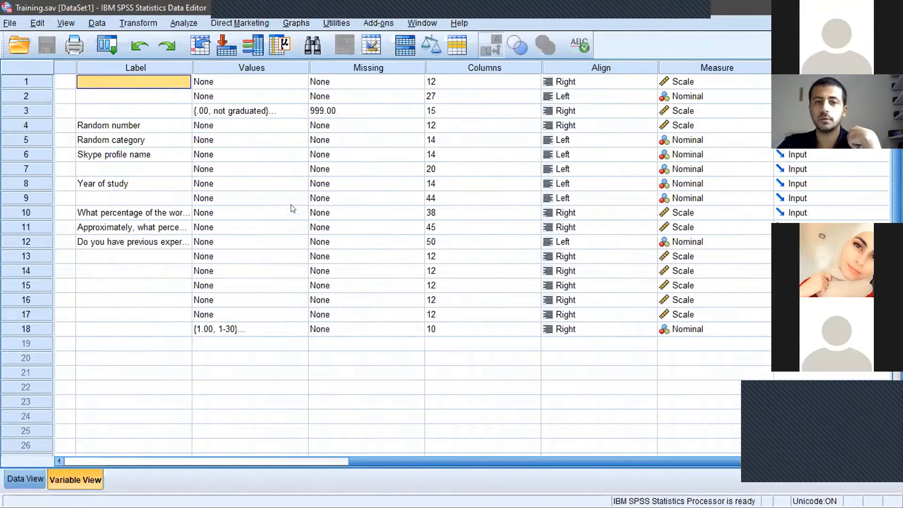
left_click(268, 113)
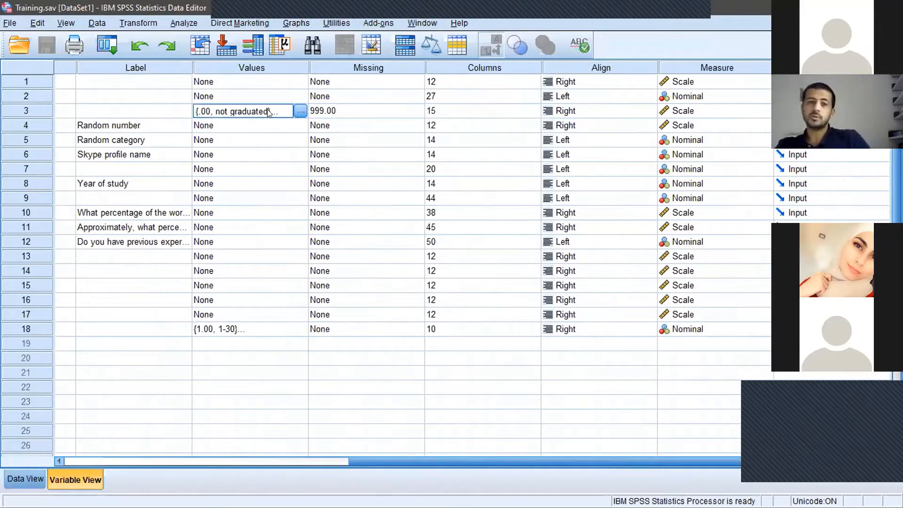
left_click(300, 112)
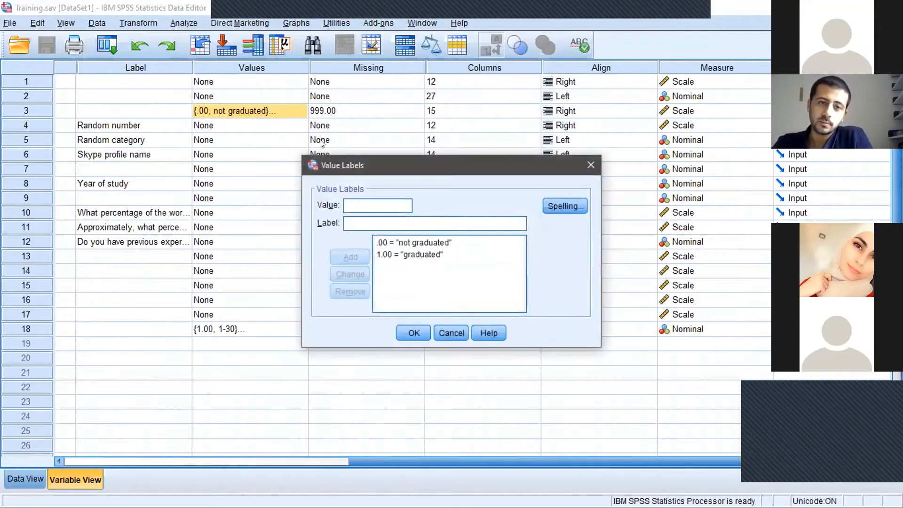
left_click_drag(380, 163, 416, 78)
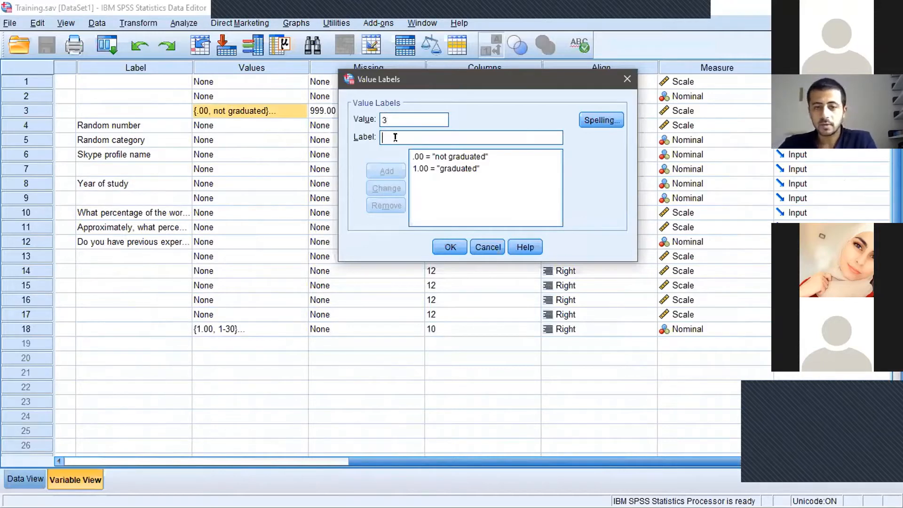
- Add a trial value label 3 = "no" to the Graduation variable, and remove it again
type("no")
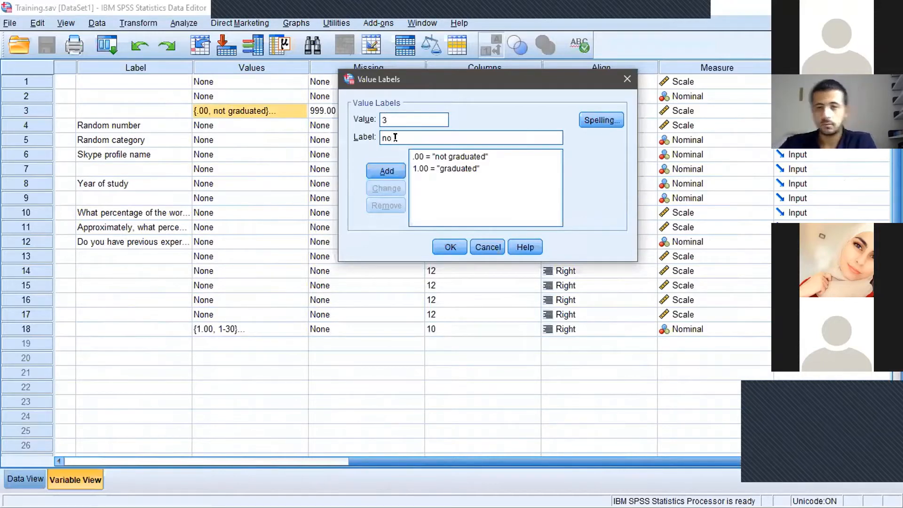
left_click(380, 174)
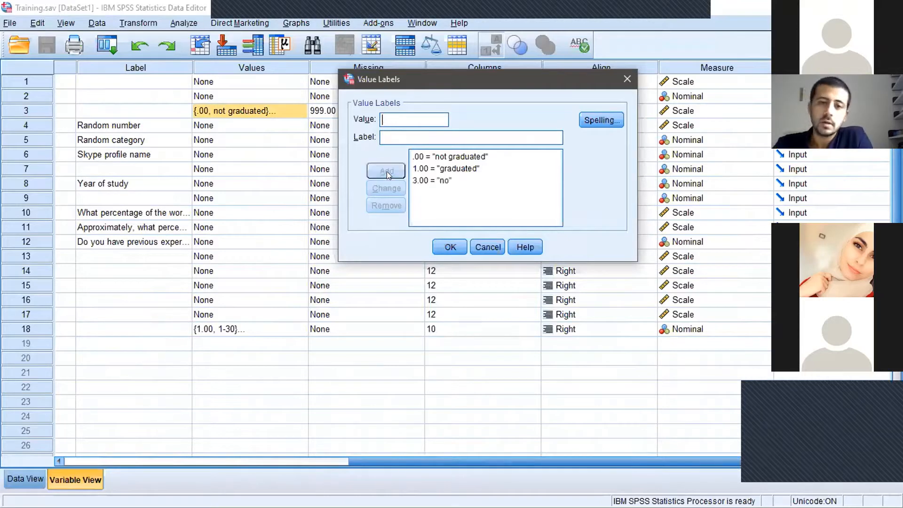
left_click(427, 184)
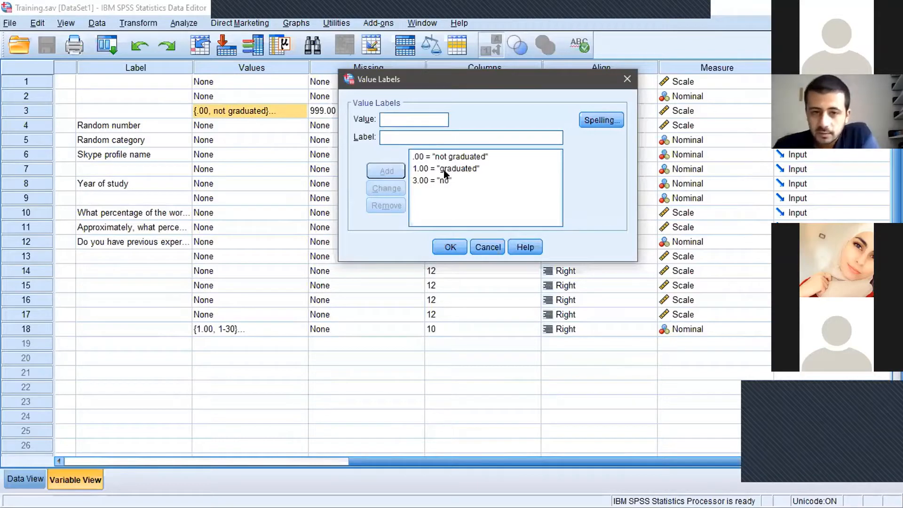
left_click(435, 180)
left_click(386, 206)
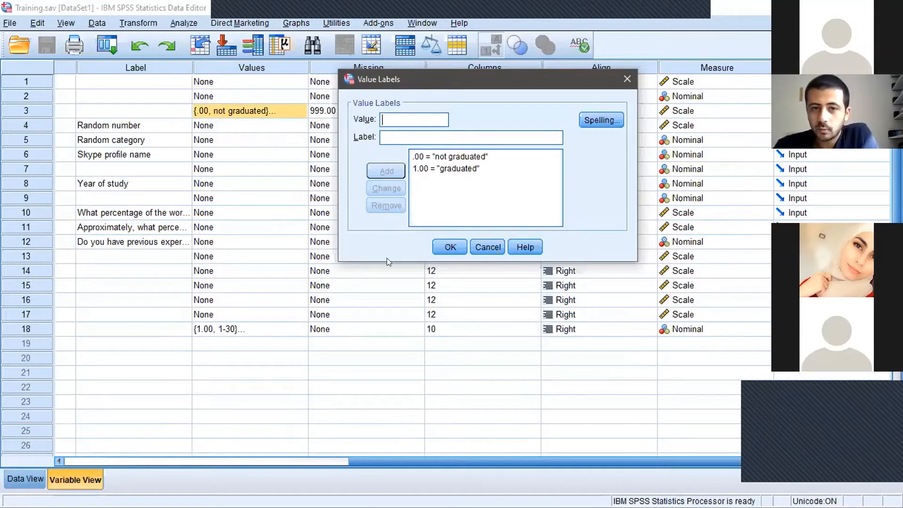
- Review the Graduation value labels for codes 1.00 and .00 one after the other
left_click(417, 168)
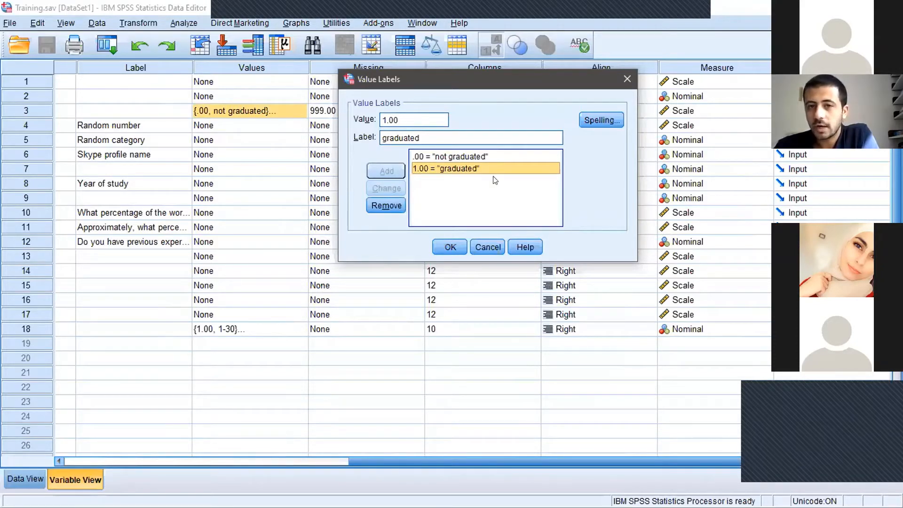
left_click(429, 155)
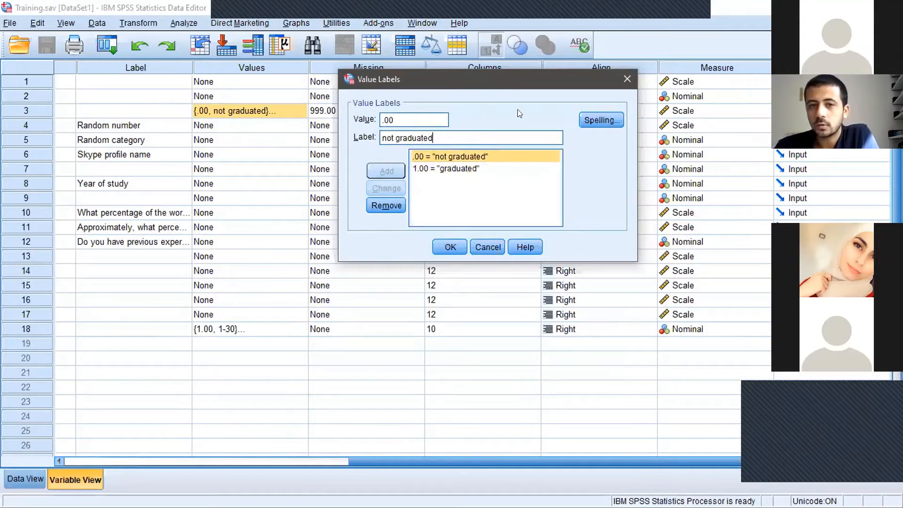
- Add a trial value label .004 = "not graduated" to the Graduation variable
left_click(411, 121)
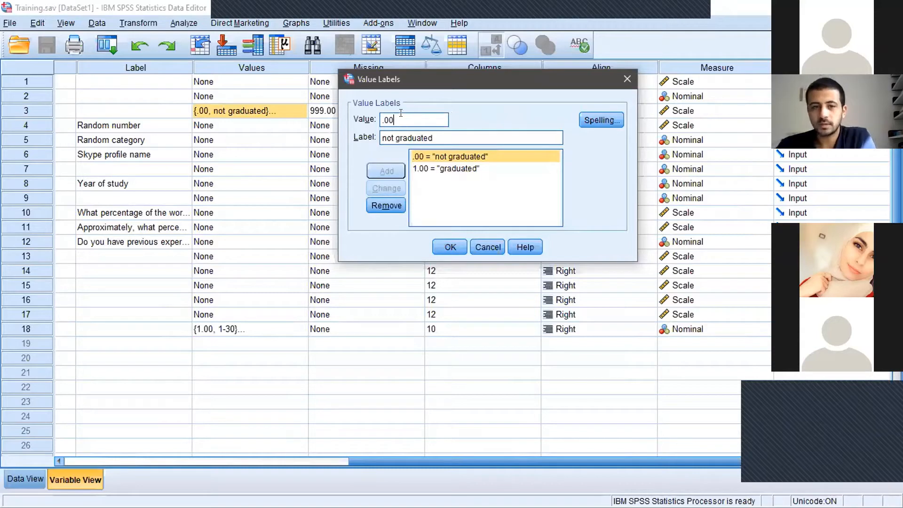
type("4")
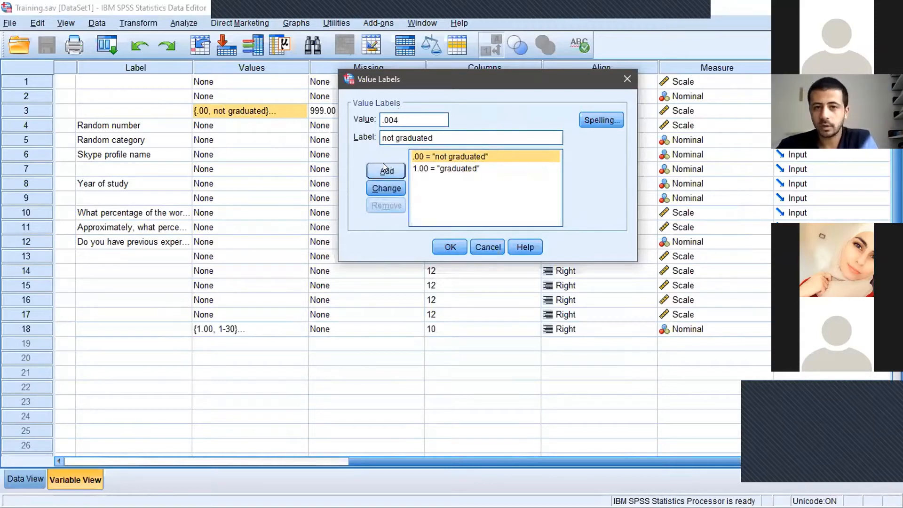
left_click(384, 168)
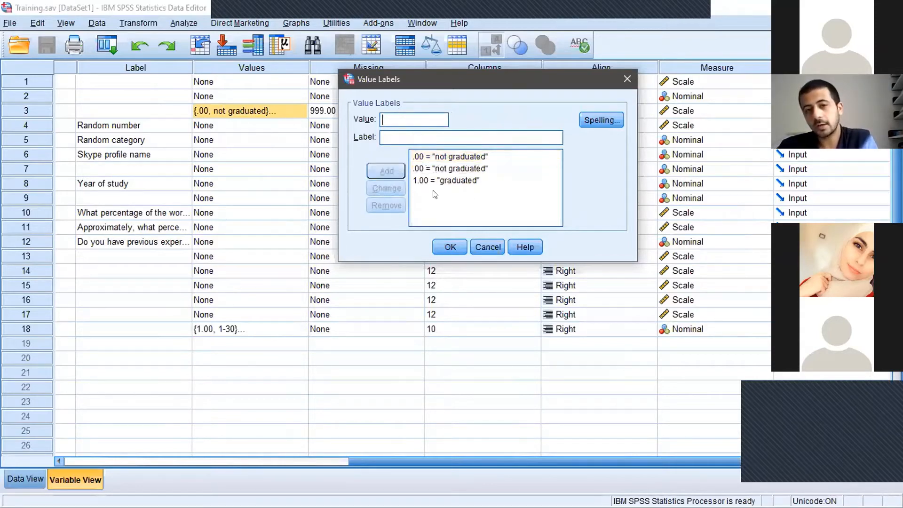
- Compare the two "not graduated" entries in the Graduation value label list by selecting them in turn
left_click(457, 165)
left_click(458, 167)
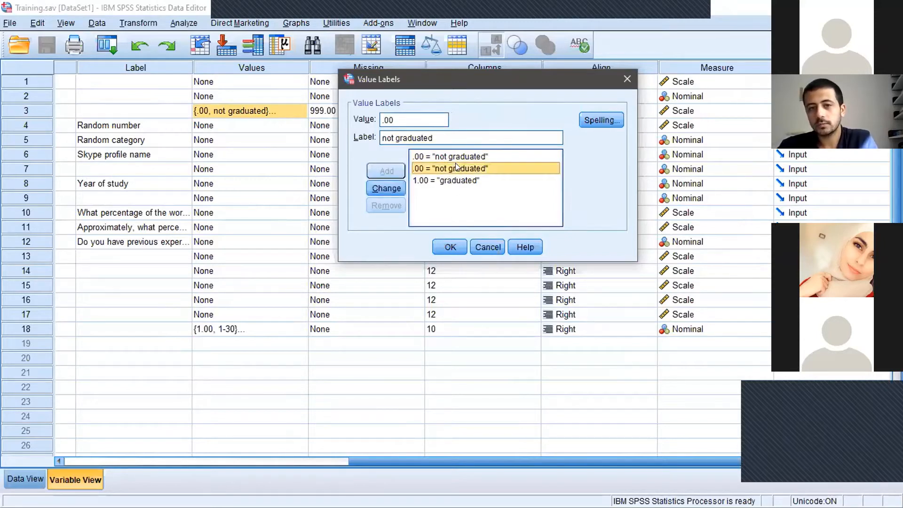
left_click(458, 157)
left_click(447, 164)
left_click(447, 158)
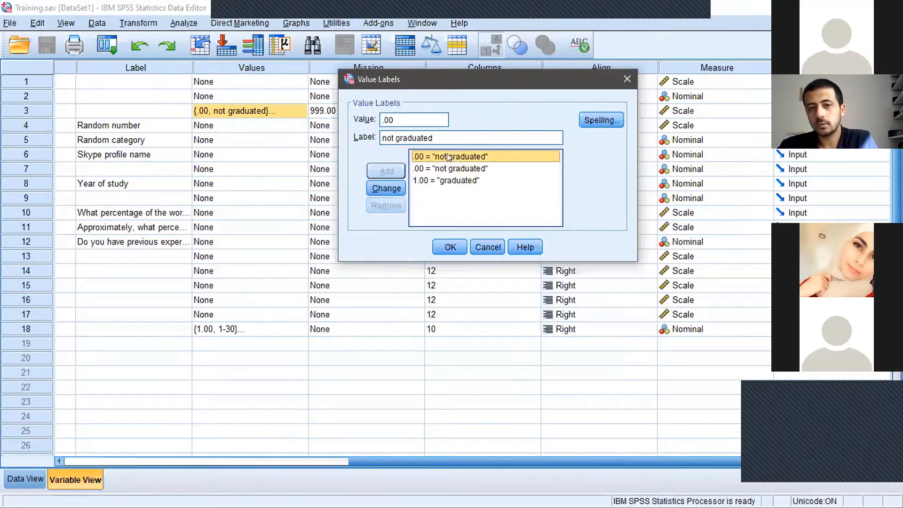
left_click(447, 167)
left_click(442, 160)
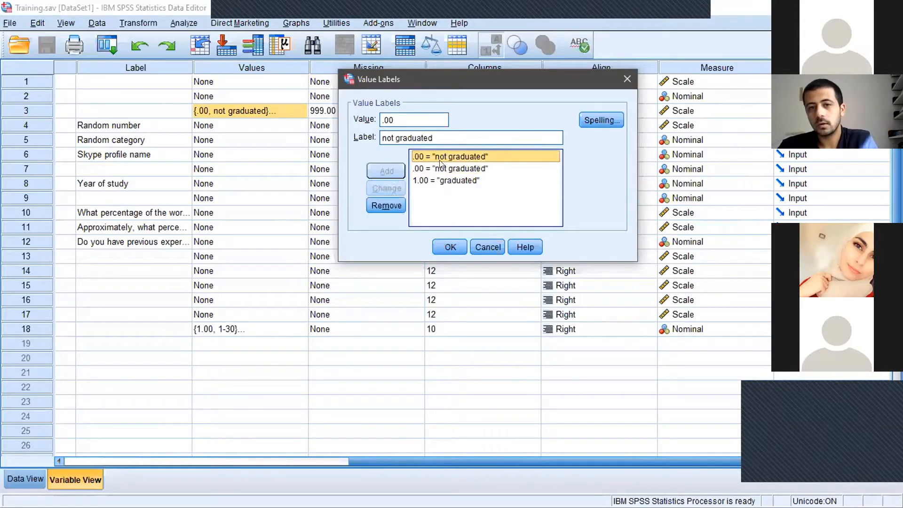
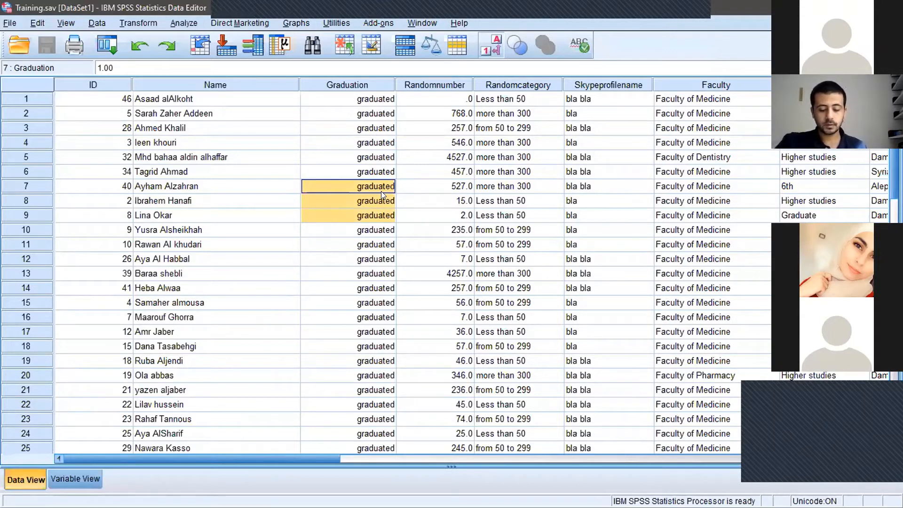
- Look across the dataset from the Randomnumber column to the ID_100 column
left_click(426, 171)
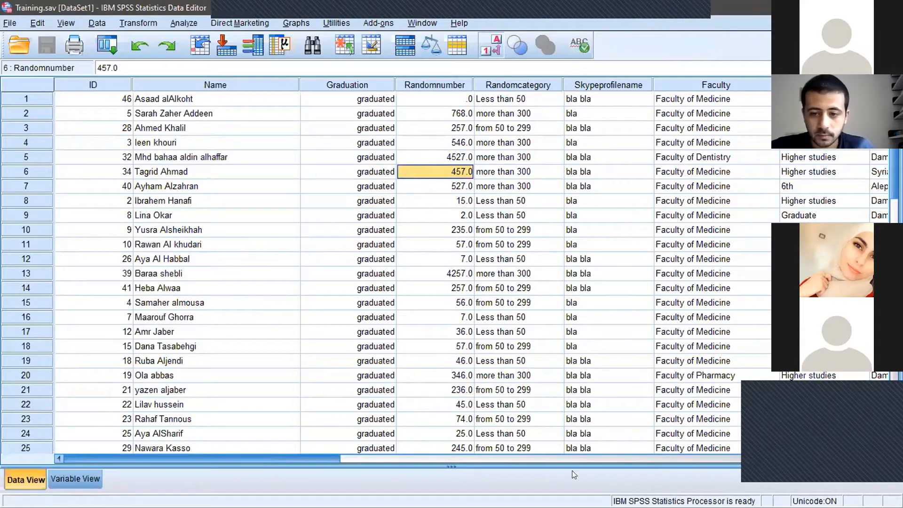
left_click_drag(573, 471, 837, 443)
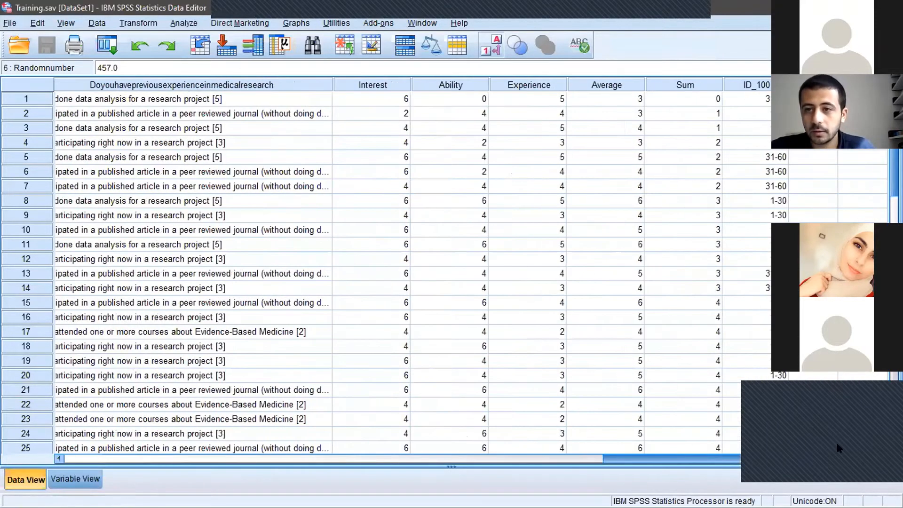
left_click(757, 131)
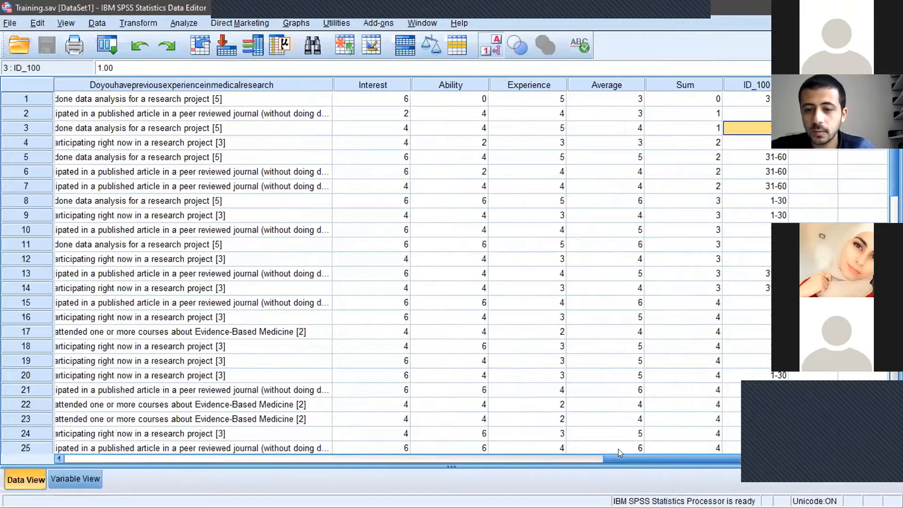
- Start a Recode into Different Variables with Doyouhavepreviousexperienceinmedicalresearch as the input variable
left_click(129, 21)
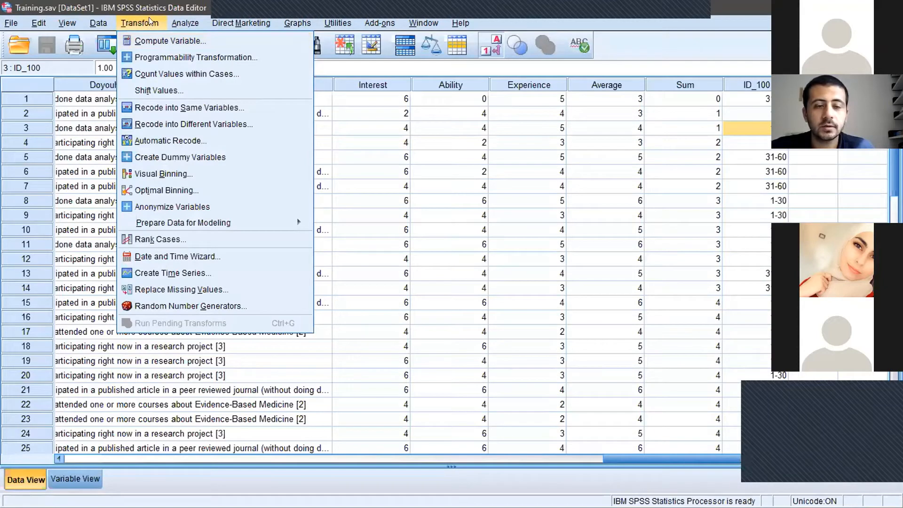
left_click(239, 125)
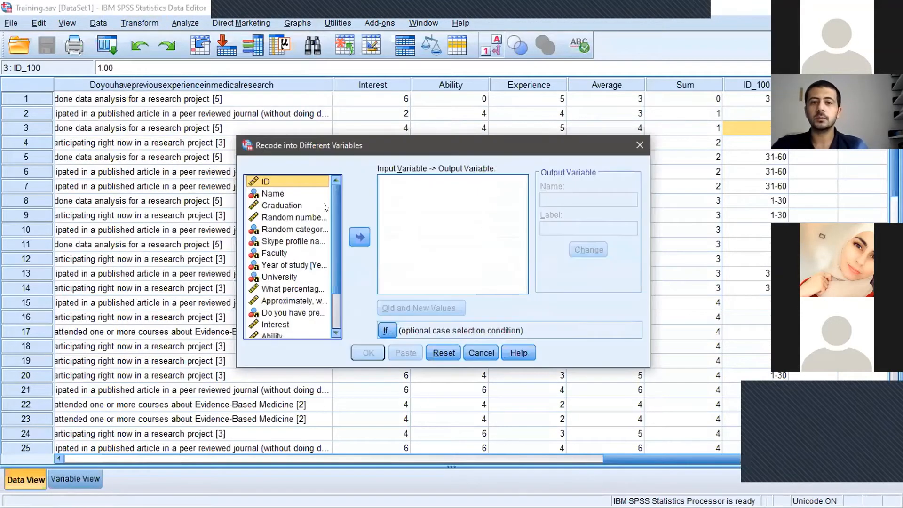
mouse_move(336, 203)
left_mouse_down()
mouse_move(334, 265)
mouse_move(340, 186)
left_mouse_up()
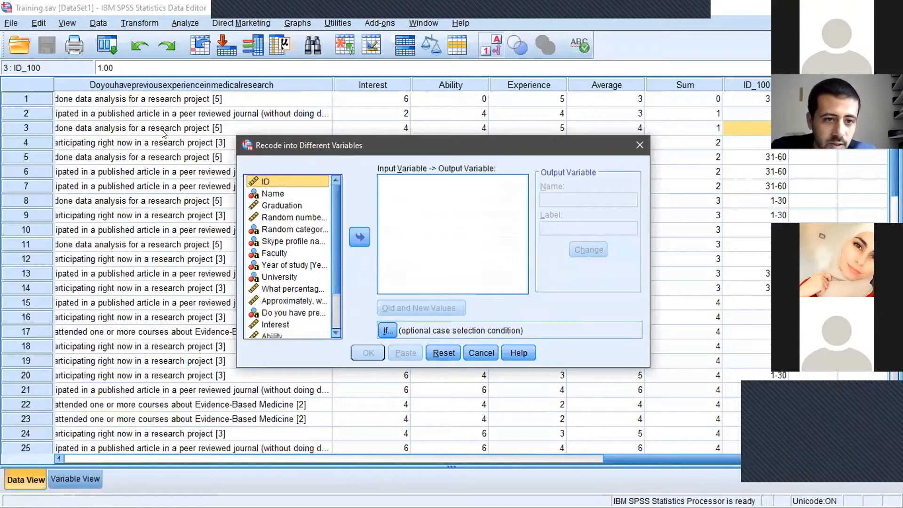
left_click_drag(334, 205, 343, 260)
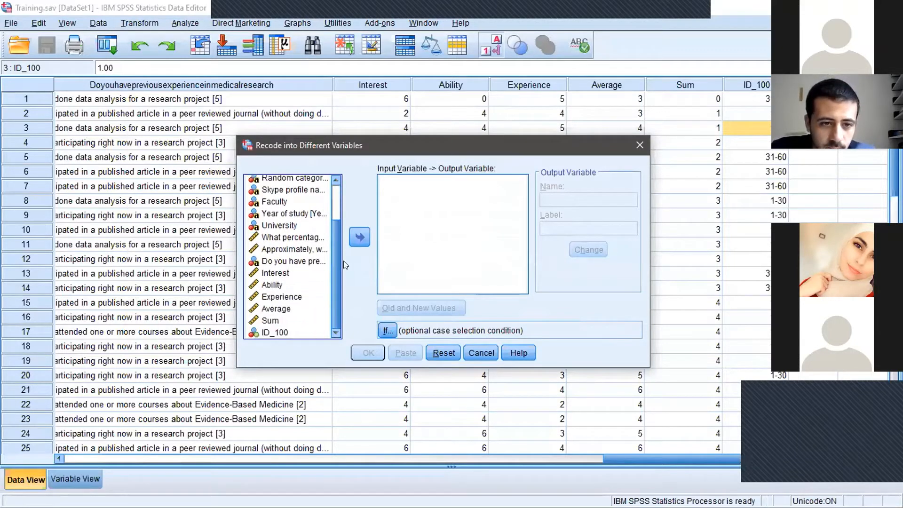
left_click(310, 264)
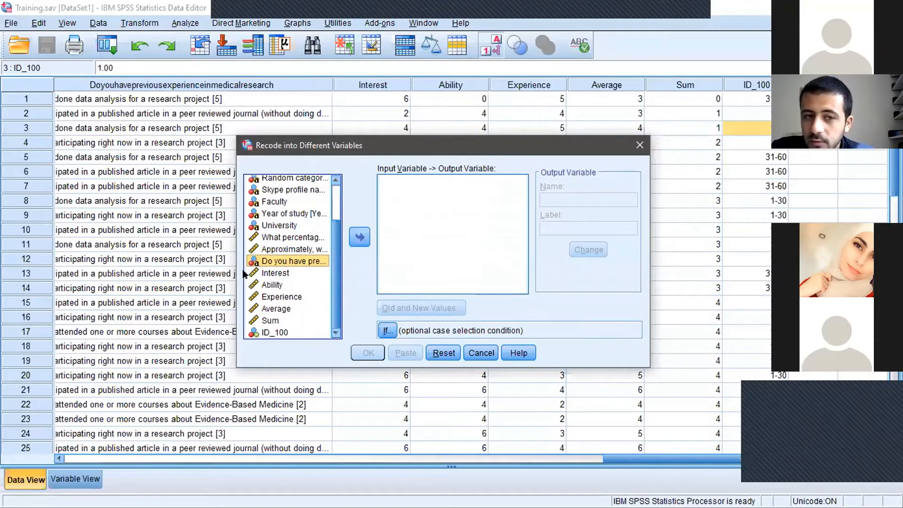
left_click(356, 237)
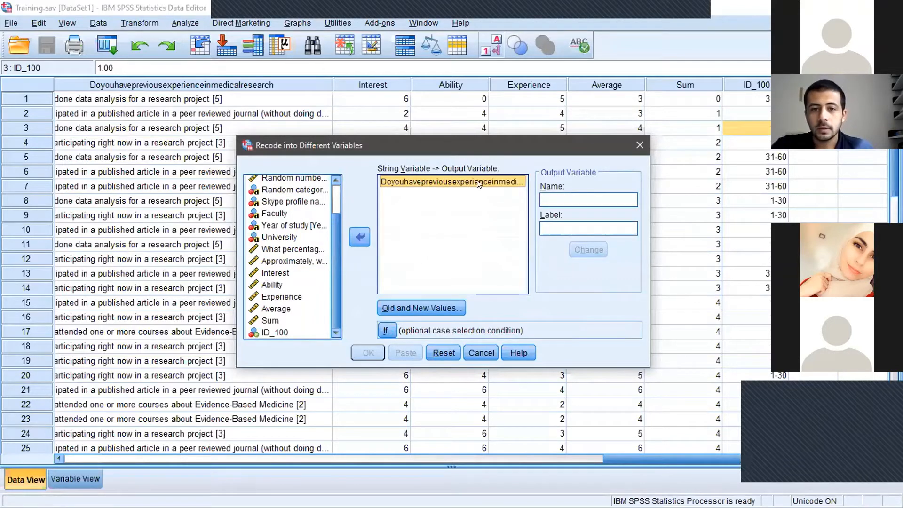
- Name the recode's output variable "eperience", give it the label "e", and apply both to the input variable
left_click(577, 198)
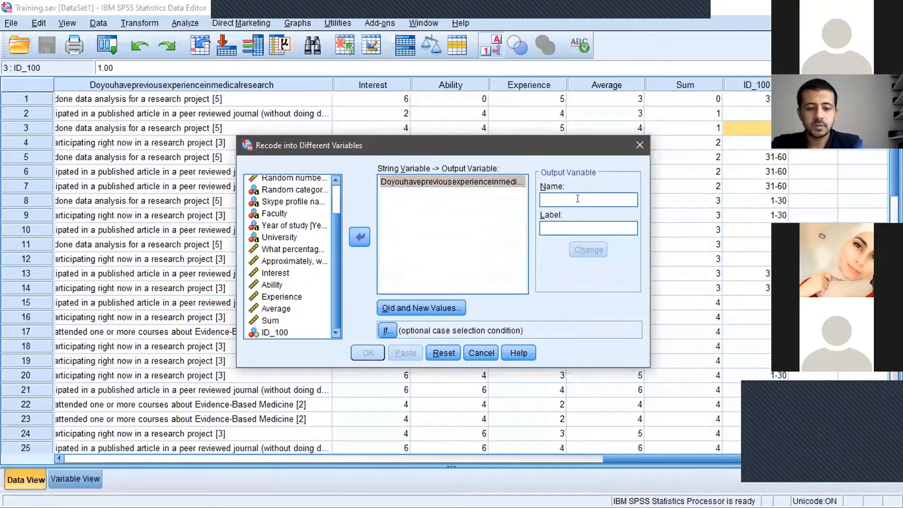
type("e")
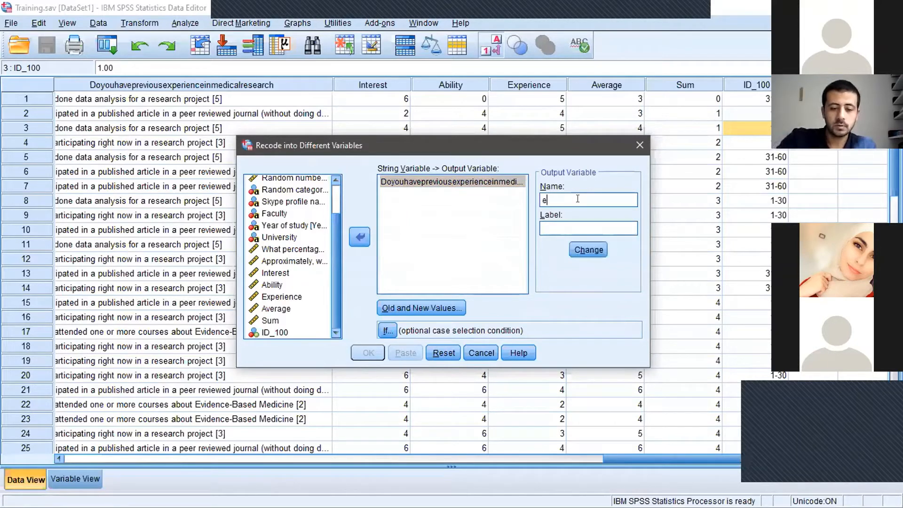
type("perience")
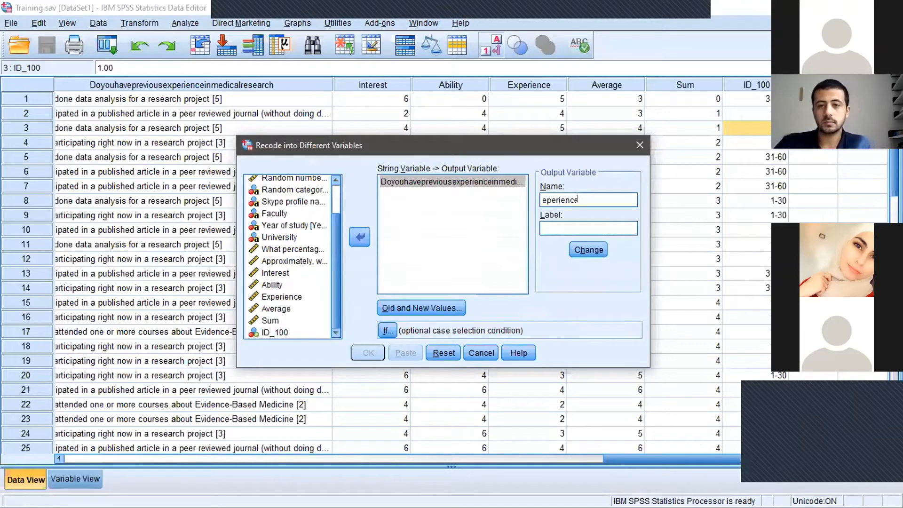
left_click(581, 225)
left_click(593, 249)
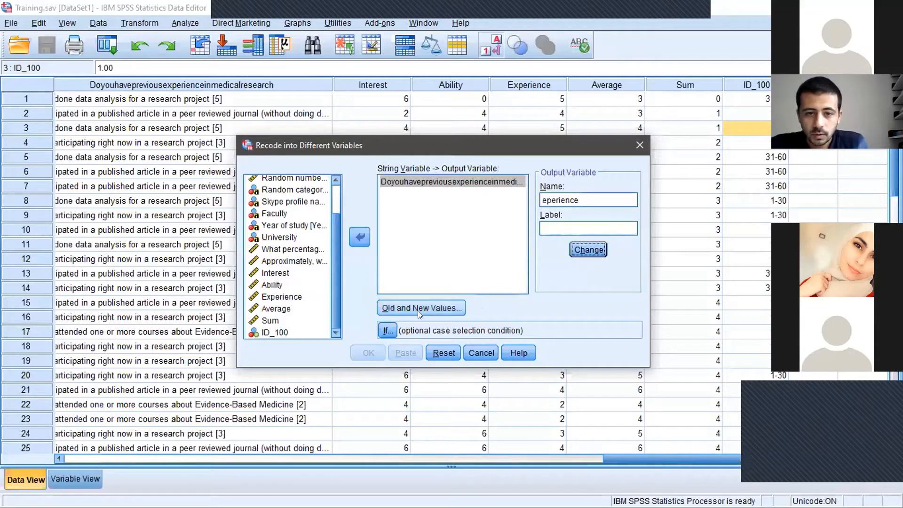
left_click(556, 228)
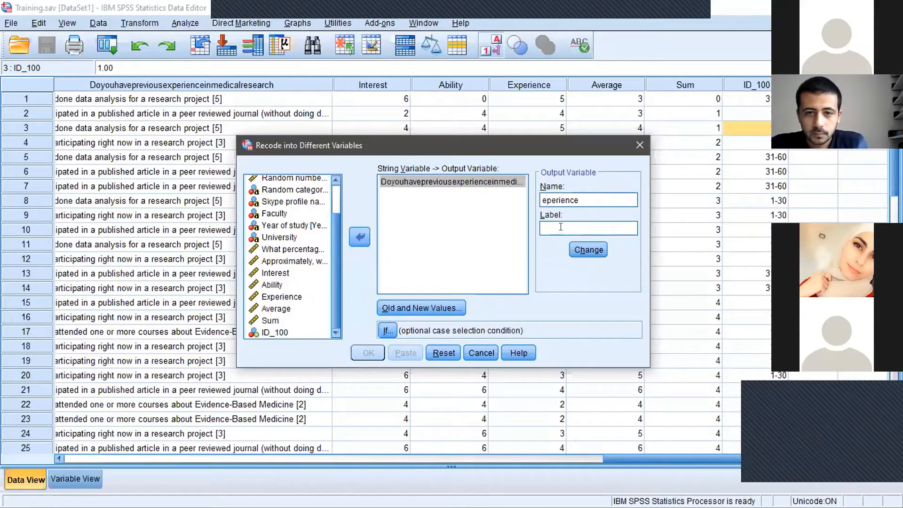
type("e")
left_click(587, 249)
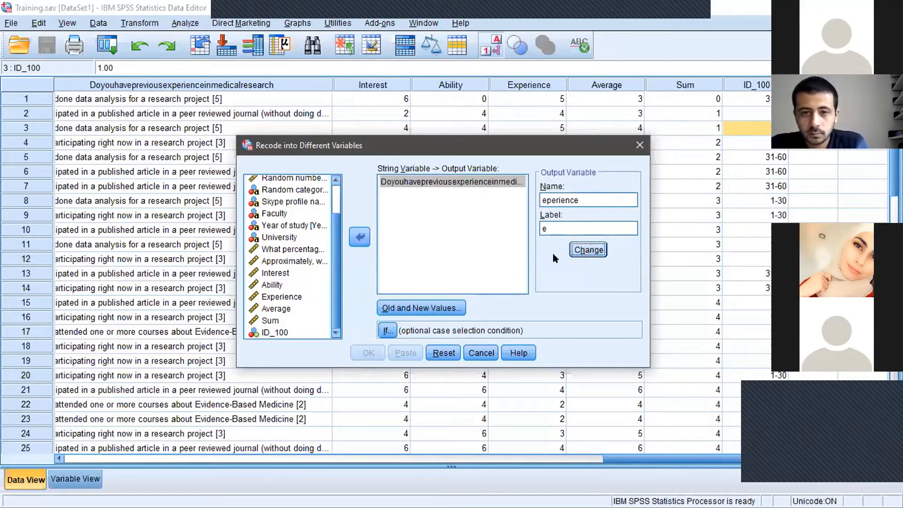
left_click(479, 264)
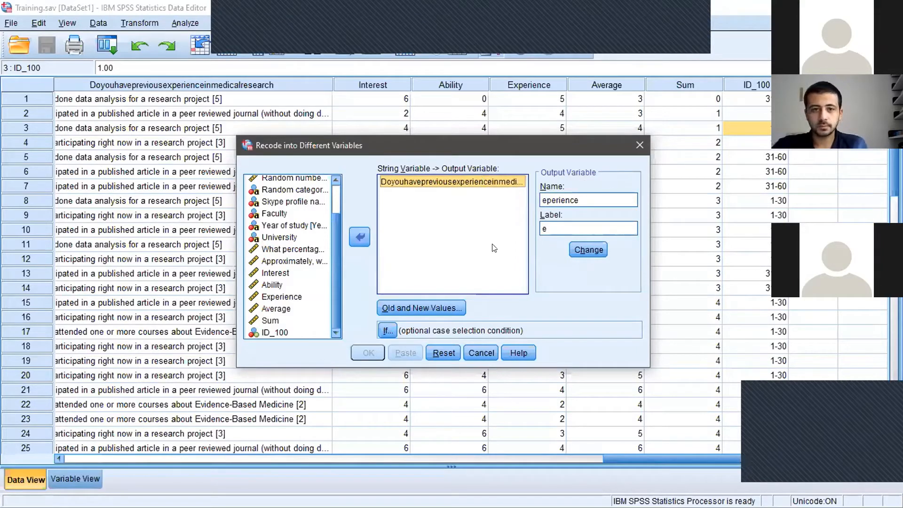
- Add an old-to-new value rule that recodes the text "heheeh" to 1
left_click(412, 302)
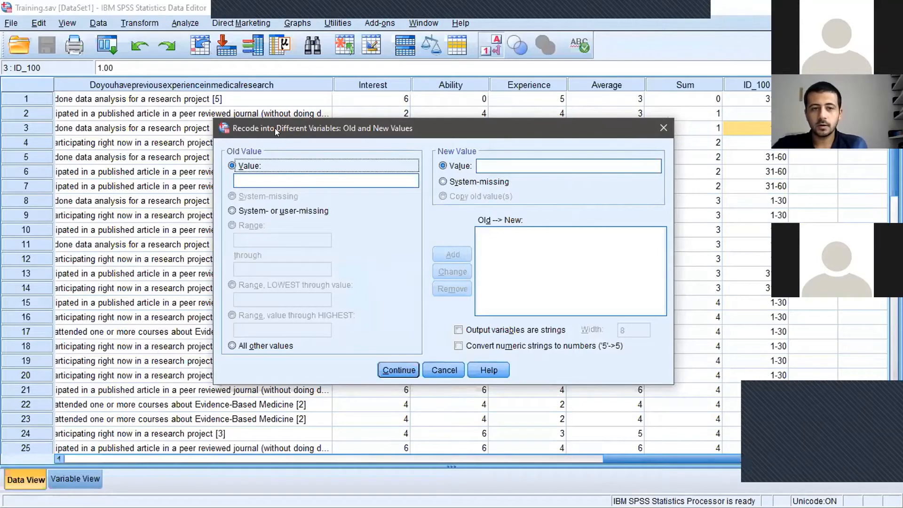
left_click_drag(274, 128, 342, 123)
left_click(316, 175)
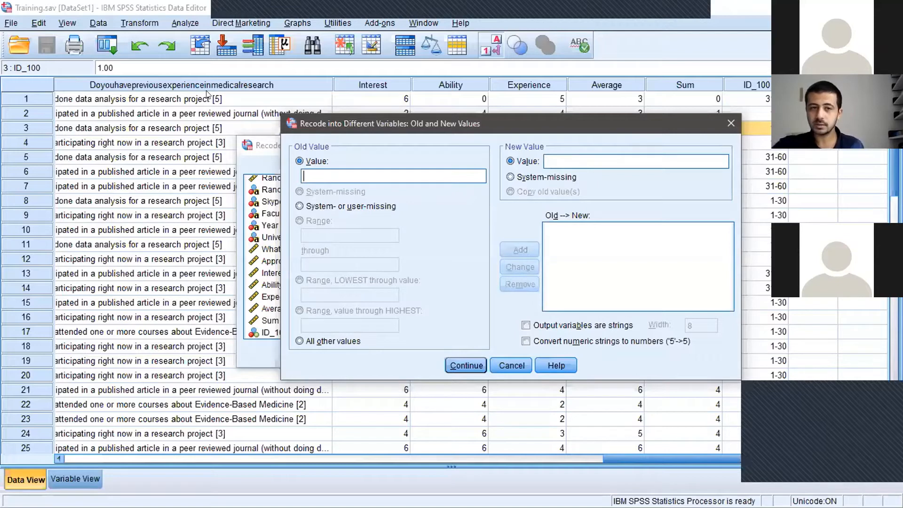
type("heheeh")
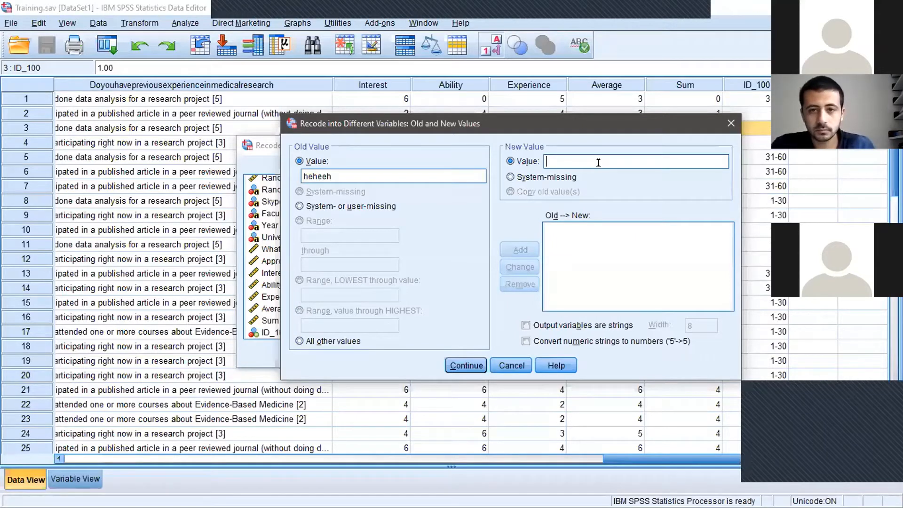
type("1")
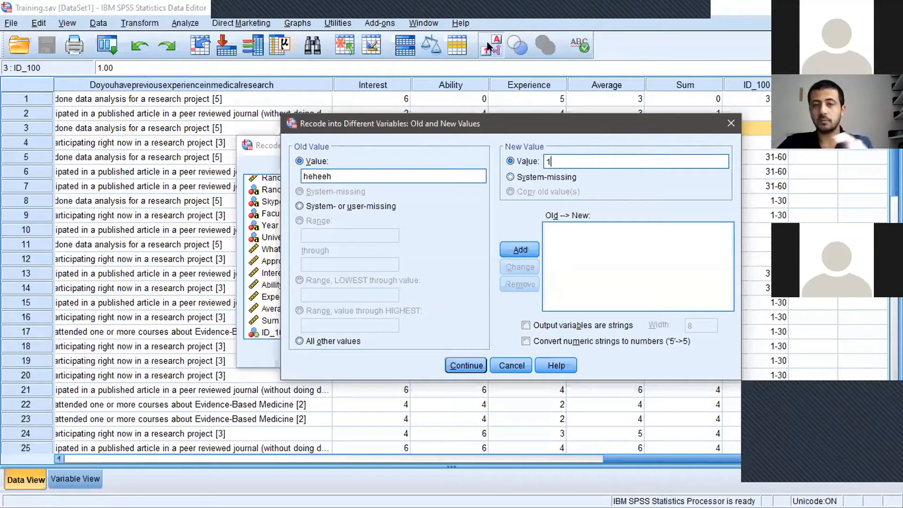
left_click(529, 248)
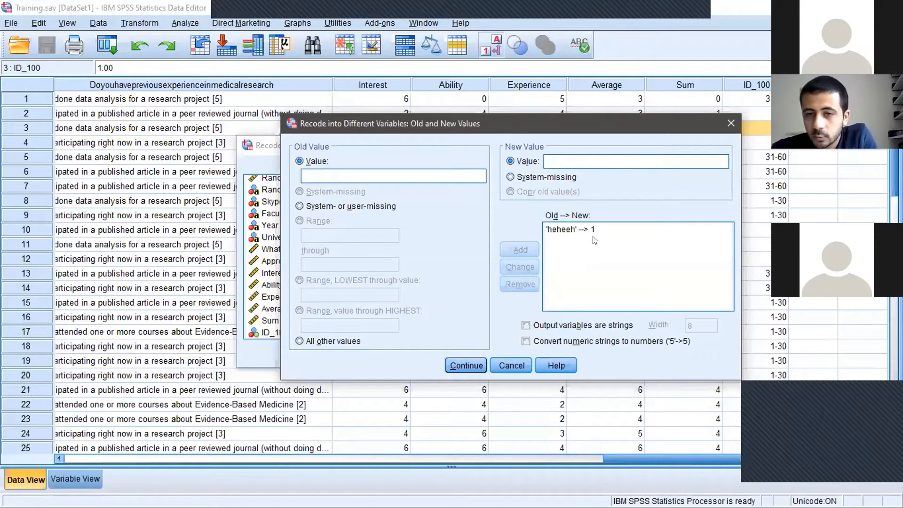
- Add a rule recoding all other values to 0 and run the recode
left_click(296, 342)
left_click(569, 160)
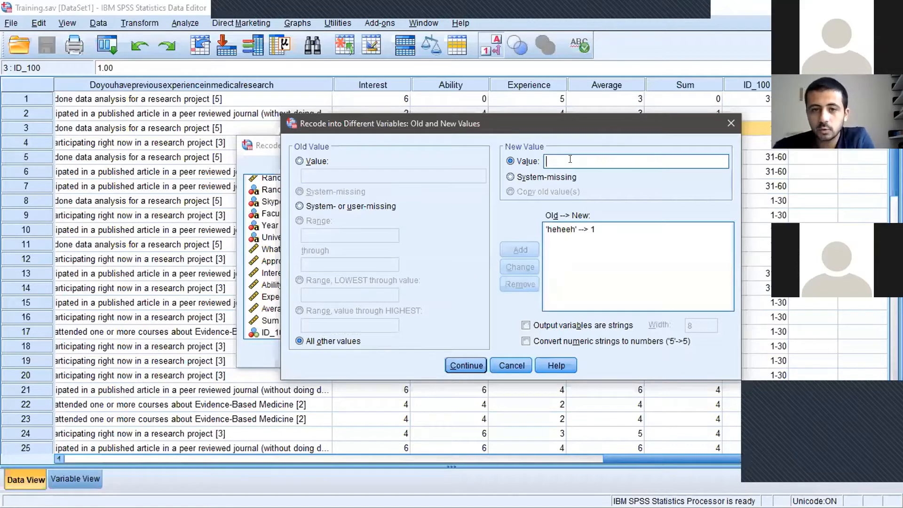
type("0")
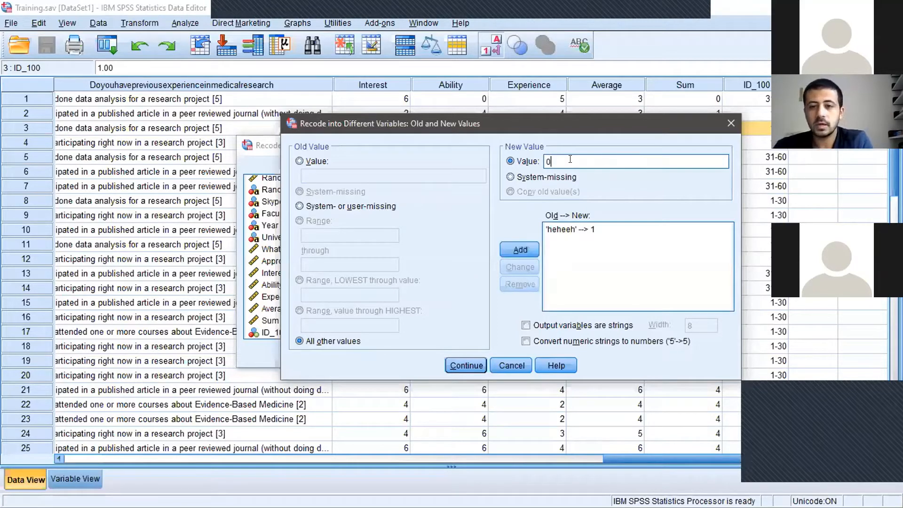
left_click(519, 240)
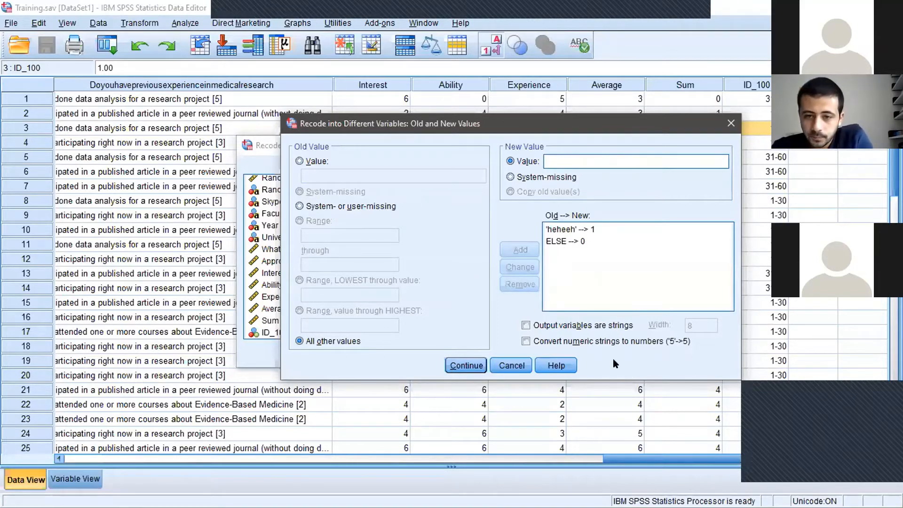
left_click(465, 365)
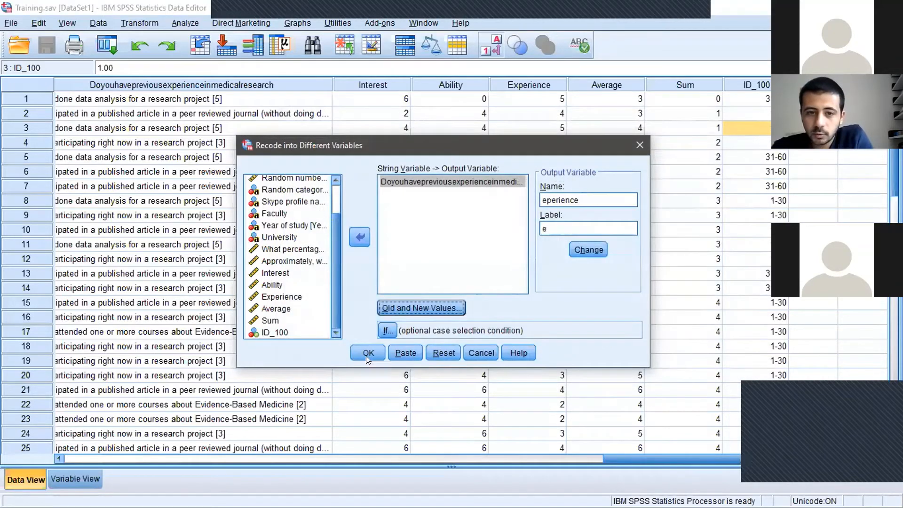
left_click(367, 354)
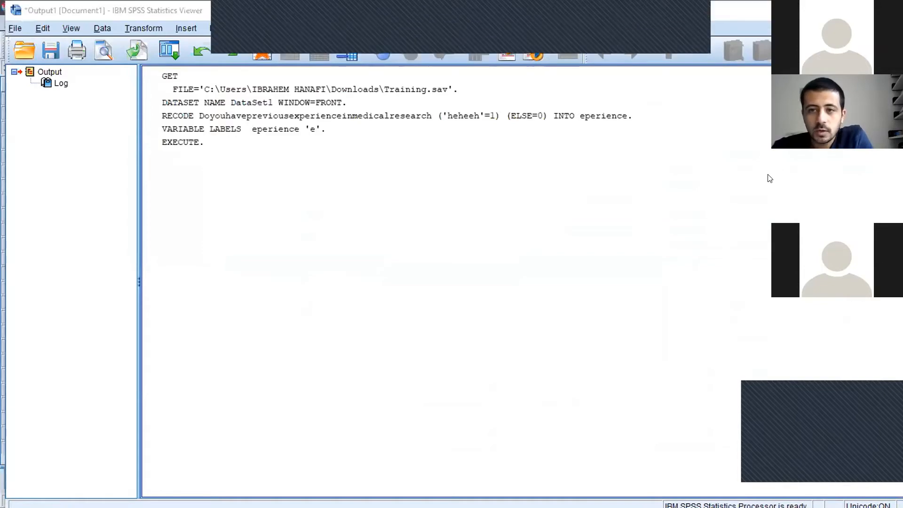
- Return to the Data Editor and inspect the new eperience column beside the original research experience answers
key("alt+Tab")
left_click(825, 86)
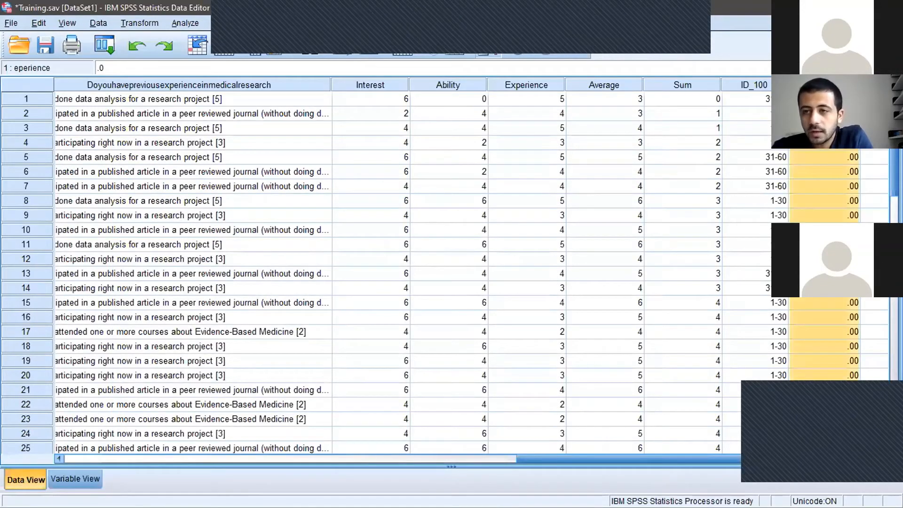
left_click_drag(894, 162, 894, 238)
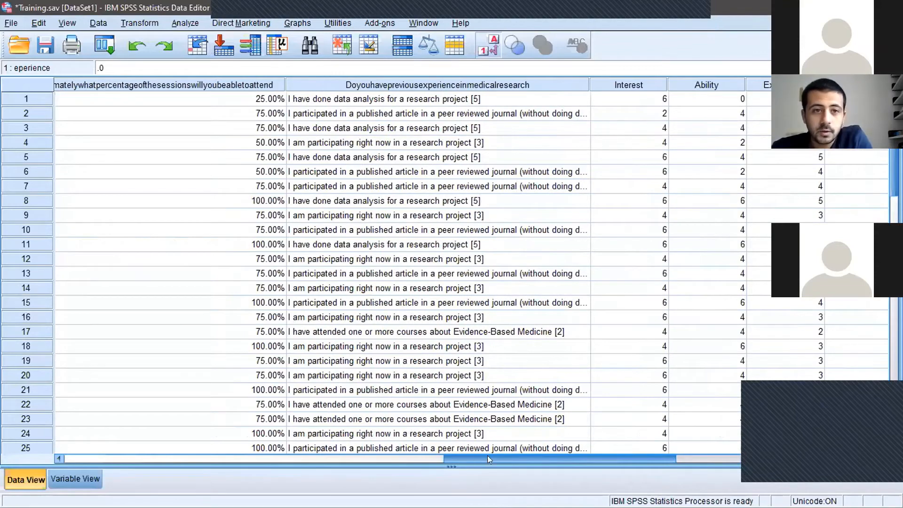
- Switch the data cells from value labels to raw codes and compare the ID_100 column with eperience
scroll(355, 173, "right", 10)
left_click(308, 112)
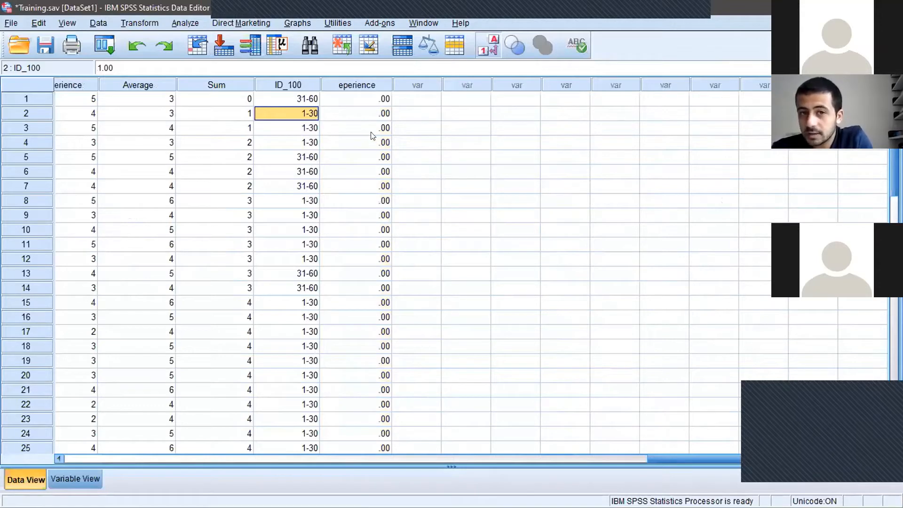
left_click(373, 111)
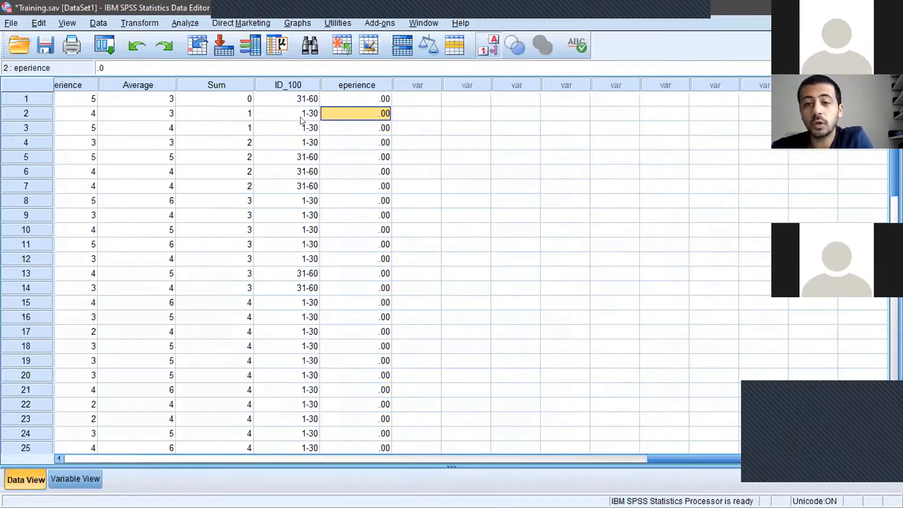
left_click(285, 114)
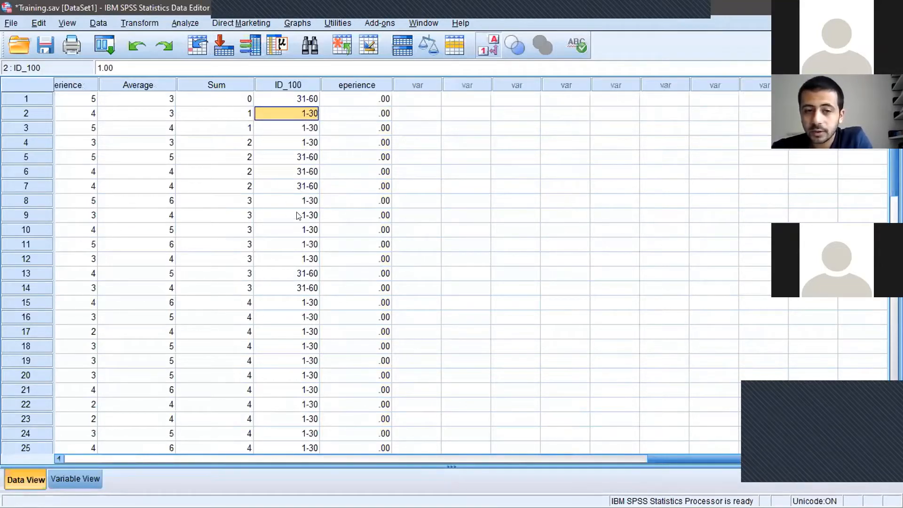
left_click(488, 45)
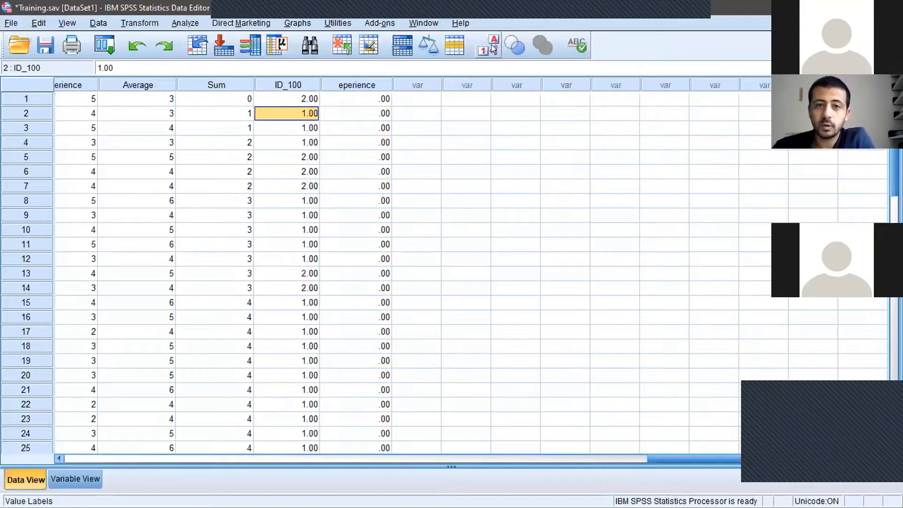
scroll(290, 326, "down", 8)
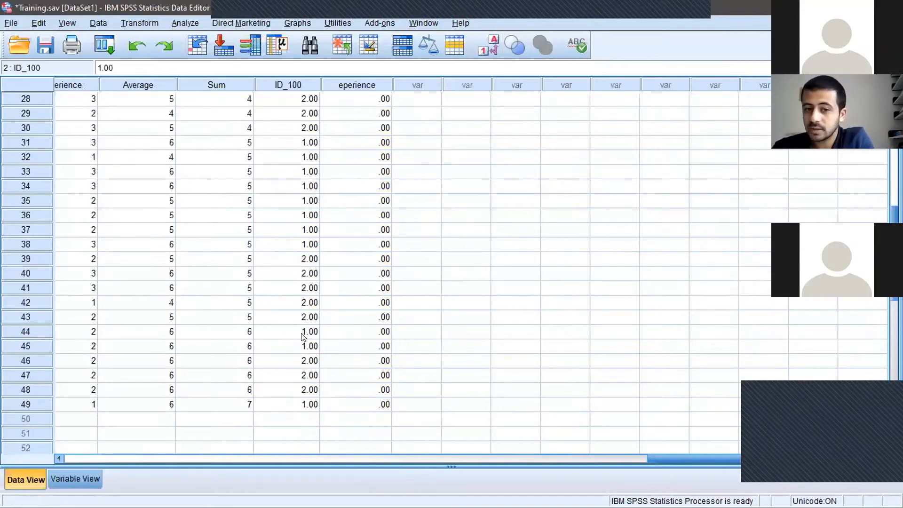
scroll(289, 282, "up", 9)
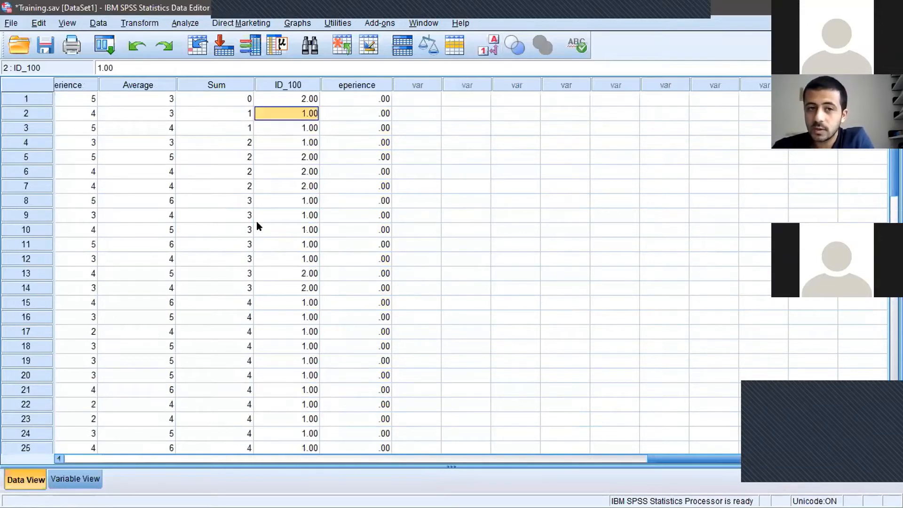
left_click(287, 100)
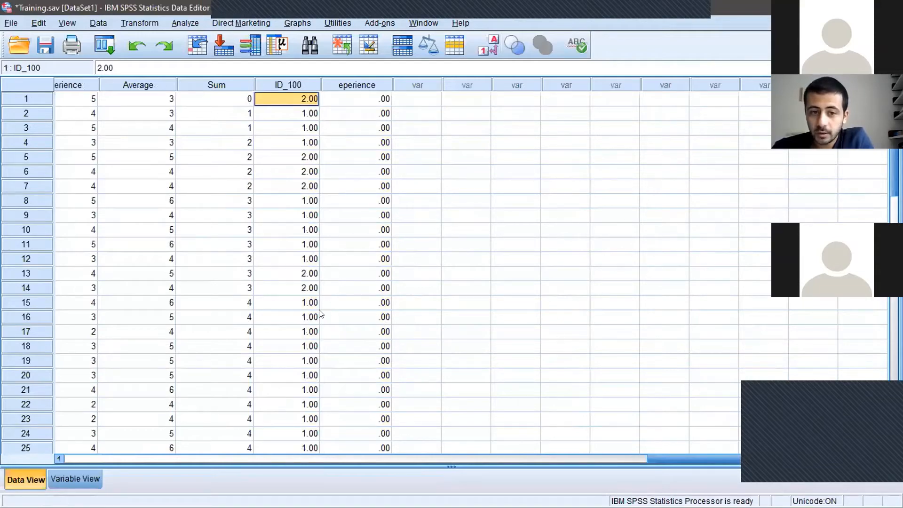
- Examine the value labels defined for ID_100 in the variable definitions and close them without changes
left_click(85, 479)
left_click(226, 349)
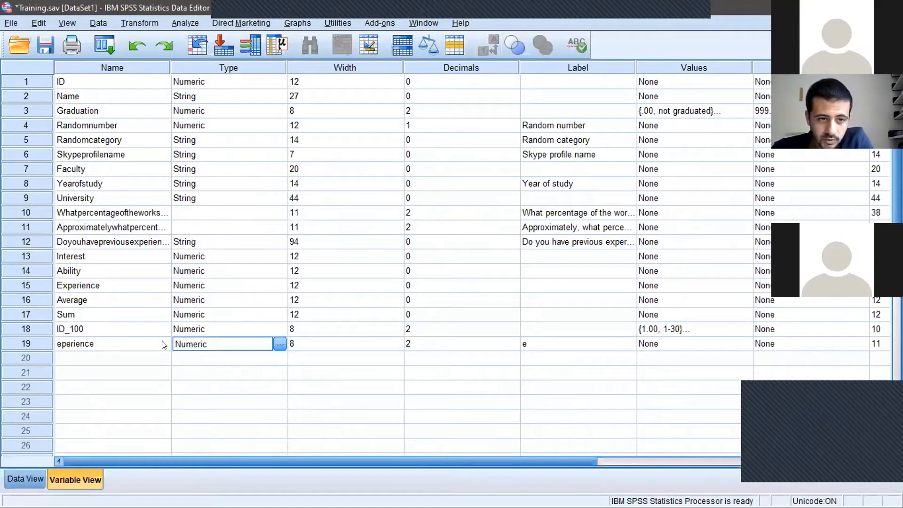
left_click(123, 328)
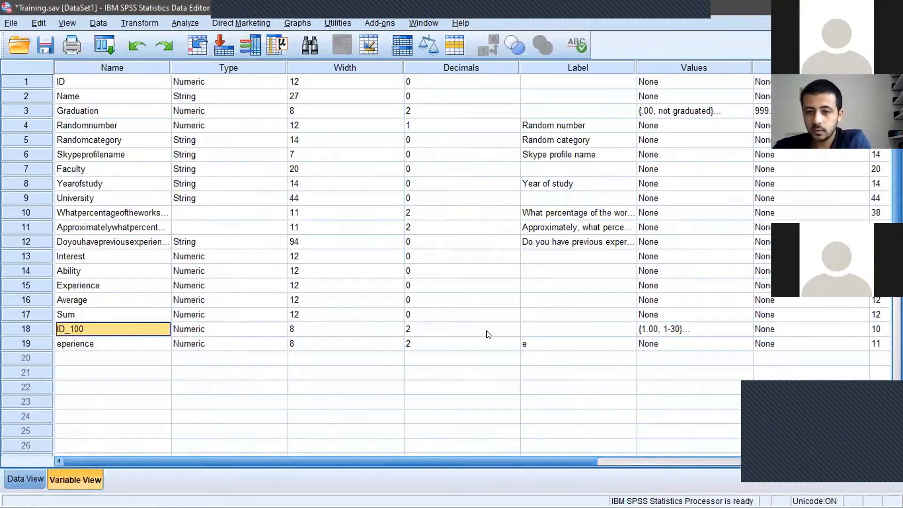
left_click(680, 327)
left_click(744, 328)
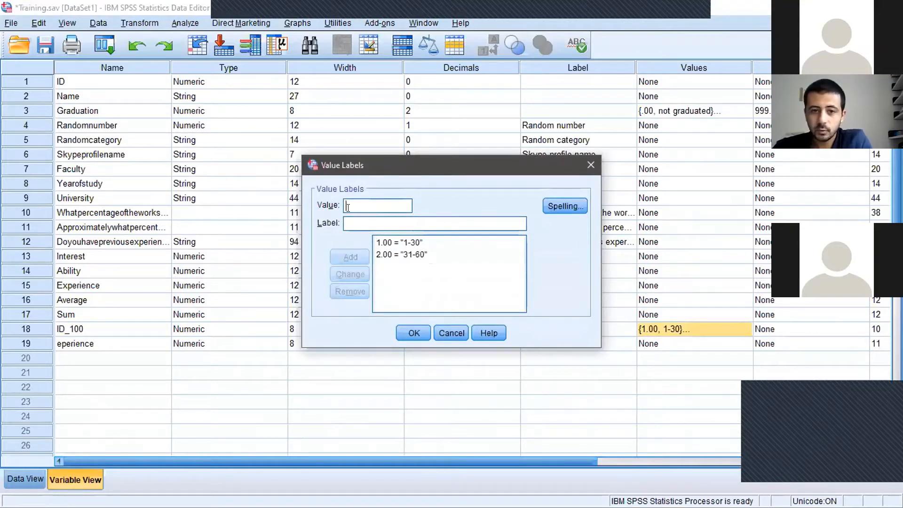
type("1")
key("Tab")
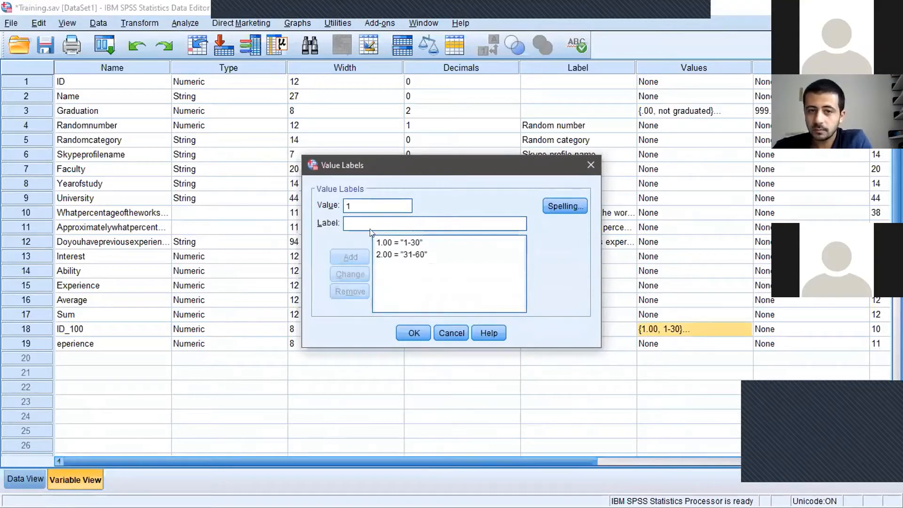
left_click(365, 201)
key("BackSpace")
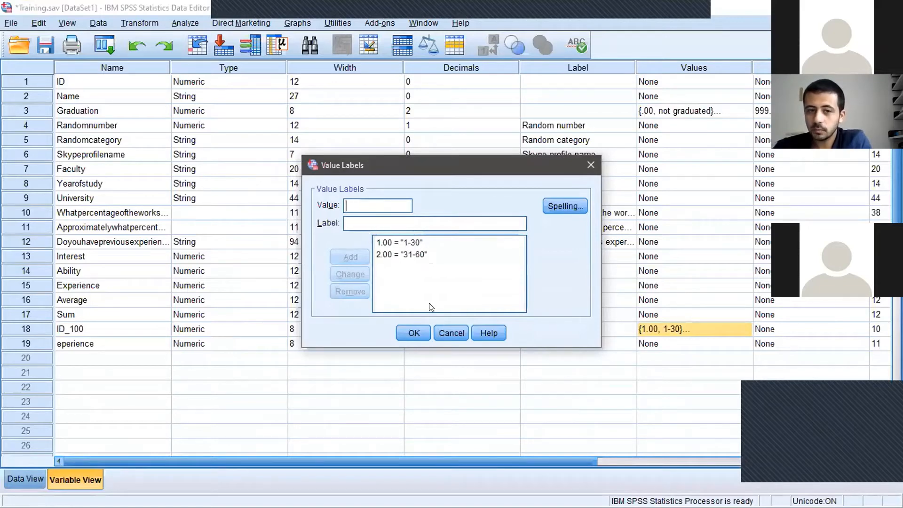
left_click(448, 330)
- Add the value label "hrhr" for value 1 of the eperience variable
left_click(672, 344)
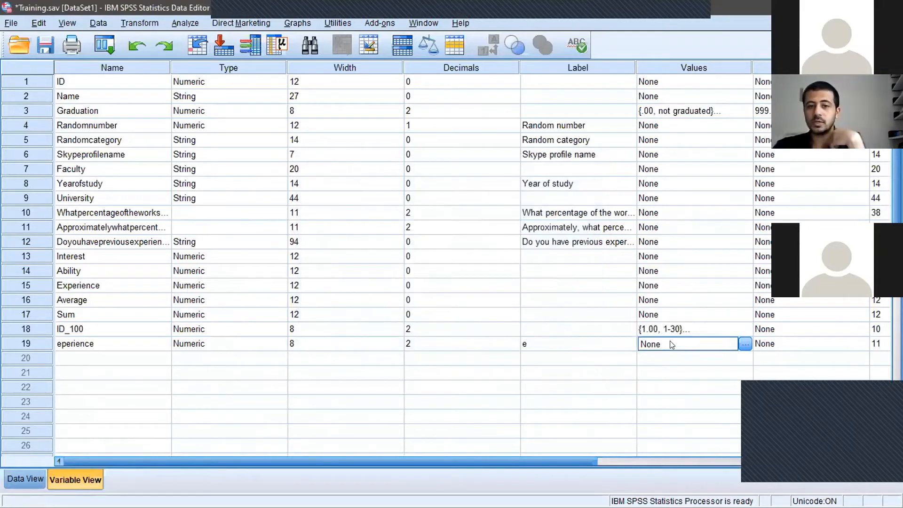
left_click(745, 344)
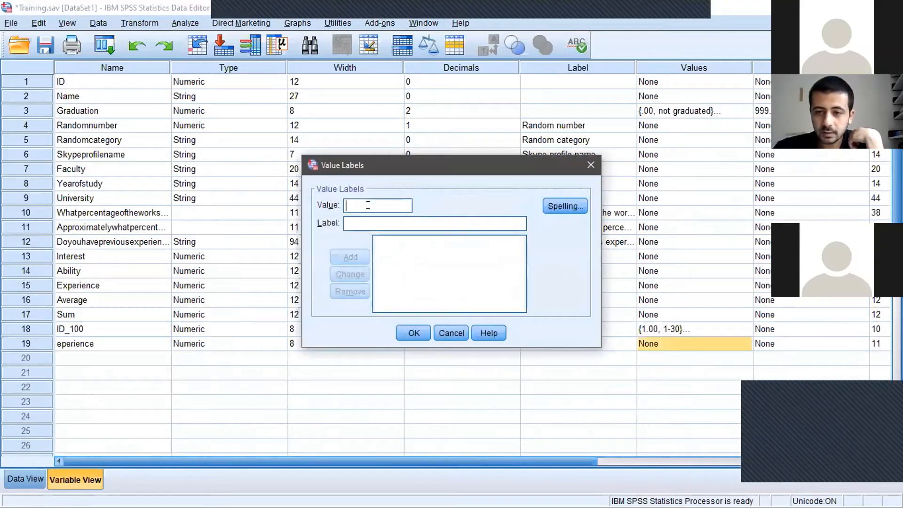
type("1")
left_click(385, 223)
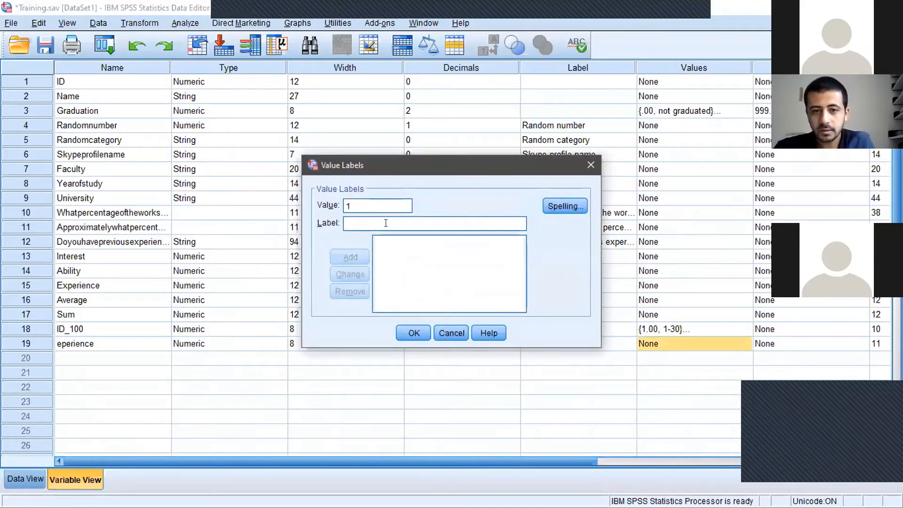
type("hrhr")
left_click(350, 257)
- Add the label "no match" for value 0 of eperience and apply the value labels
type("0")
left_click(367, 224)
type("no match")
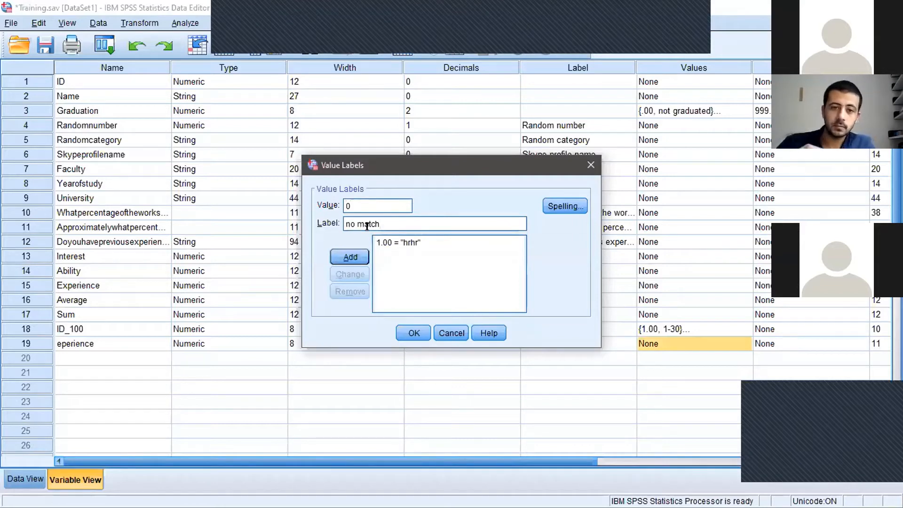
left_click(343, 256)
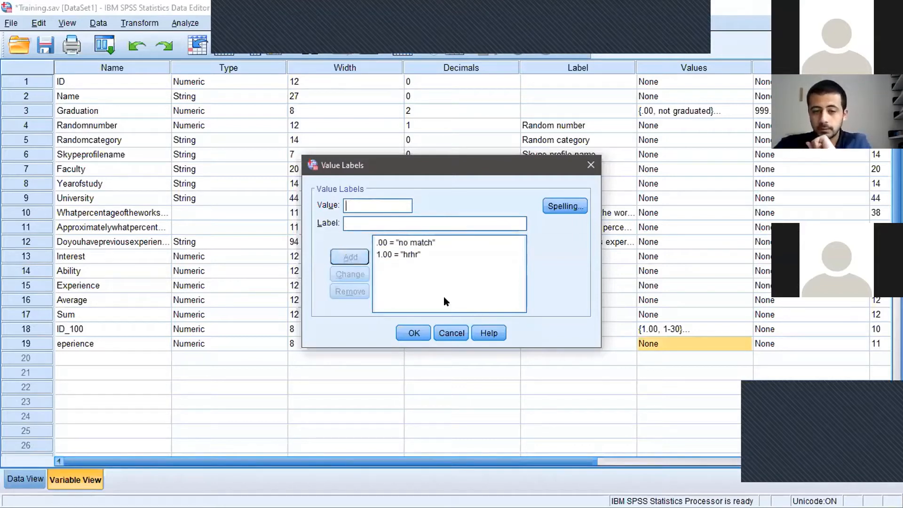
key("Return")
left_click(559, 374)
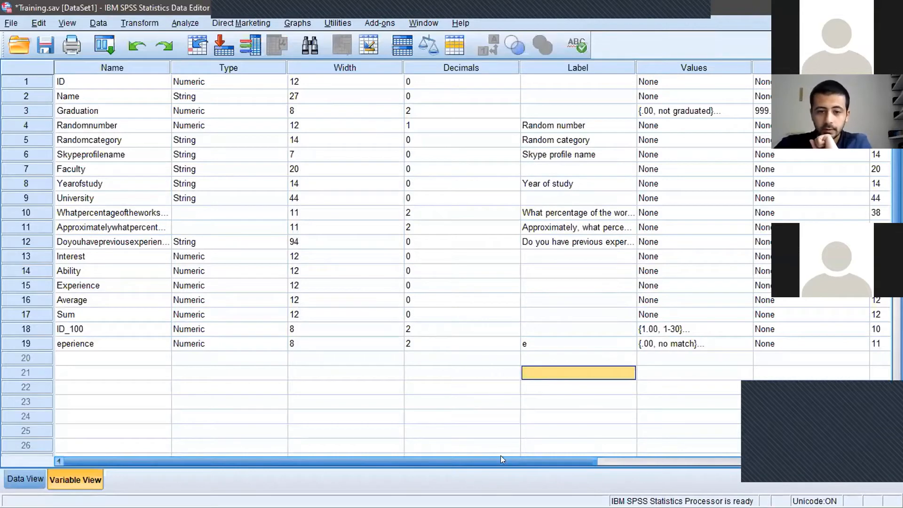
- Return to the data, display value labels instead of codes, and check the eperience column down to the last case
left_click(18, 480)
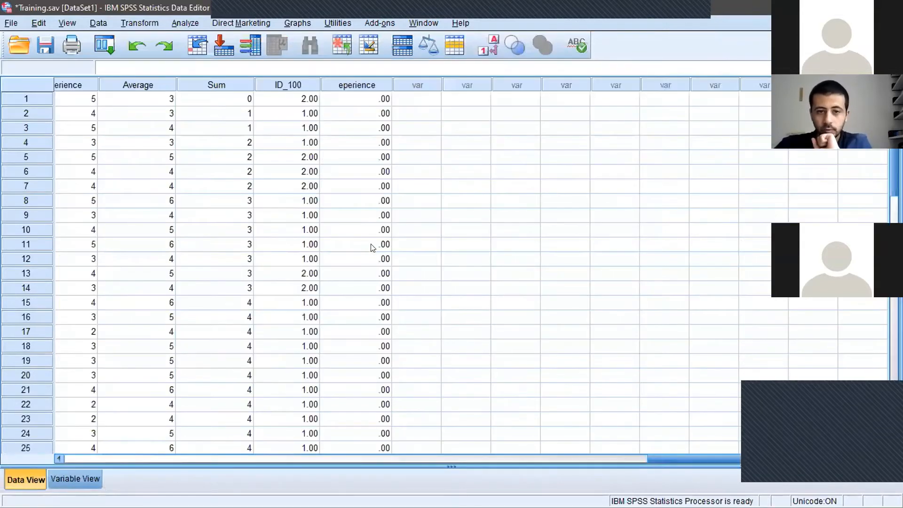
left_click(362, 231)
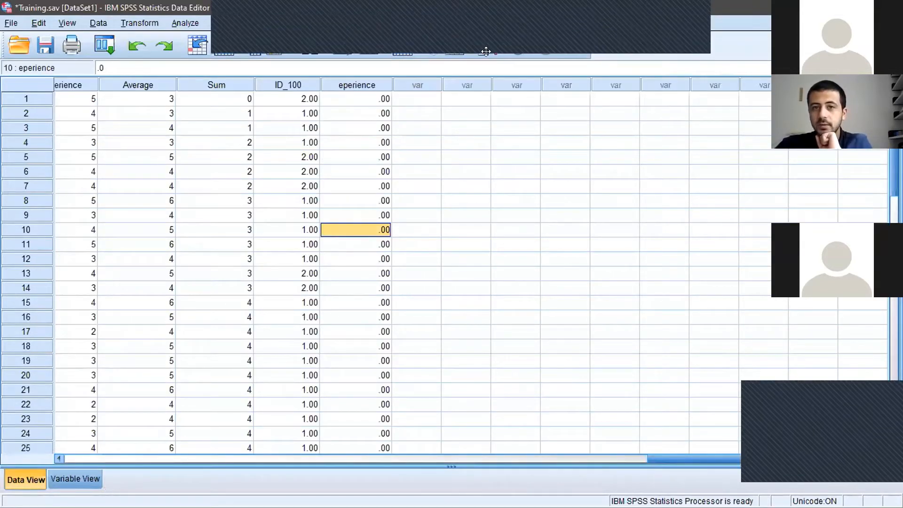
left_click(486, 51)
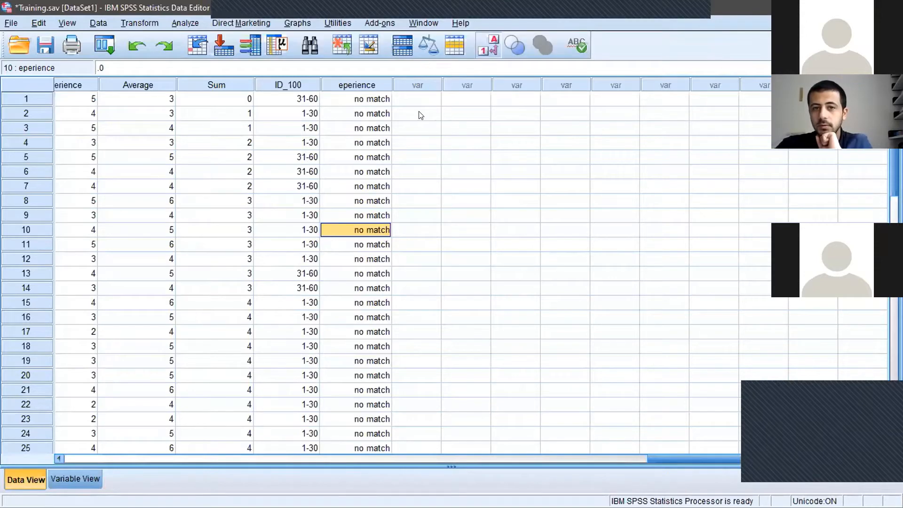
scroll(355, 299, "down", 10)
scroll(373, 314, "down", 1)
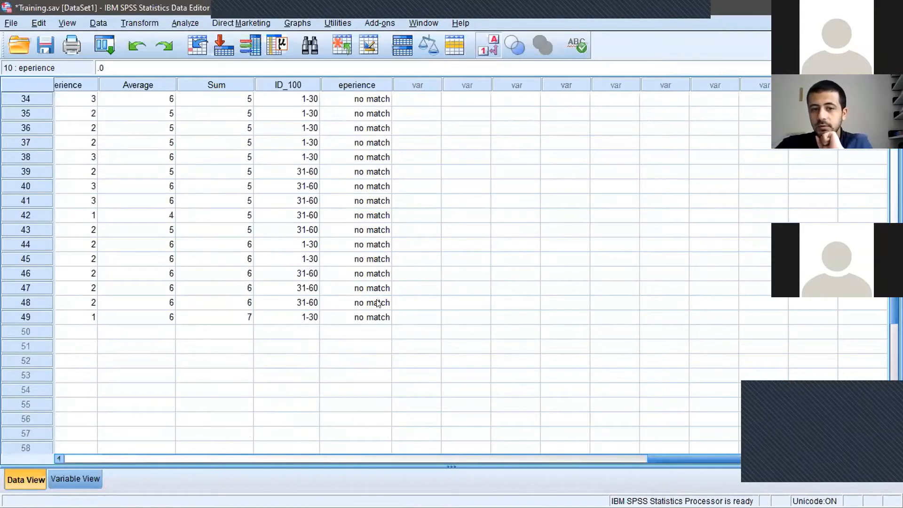
scroll(376, 301, "up", 11)
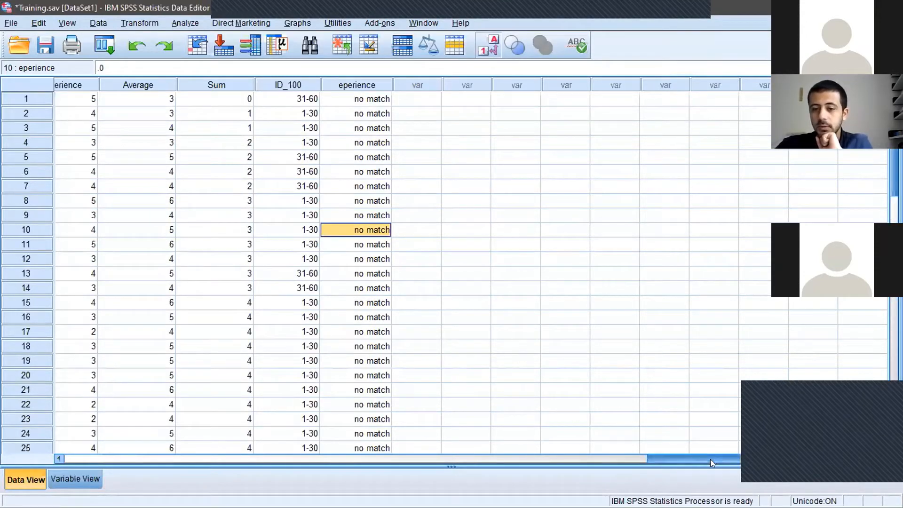
- Start a Compute Variable operation and name the target variable ID*20
left_click_drag(705, 459, 33, 401)
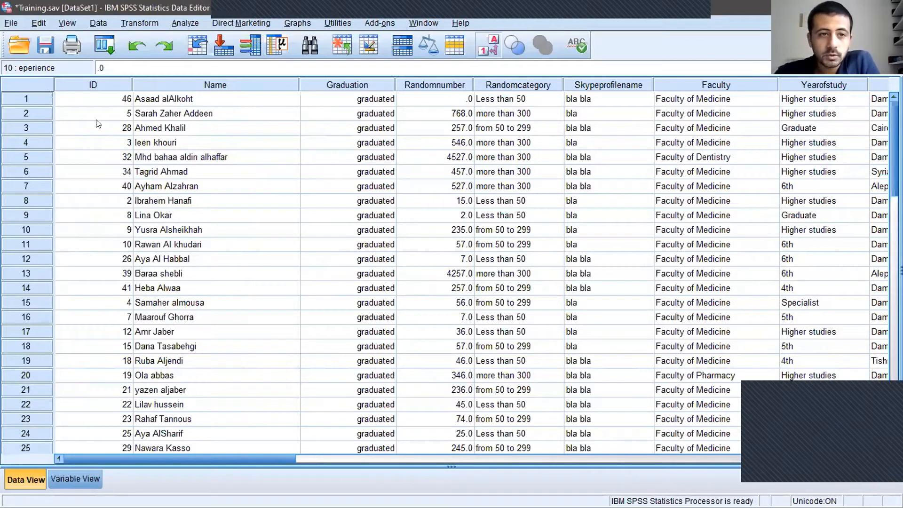
left_click(98, 141)
left_click(151, 19)
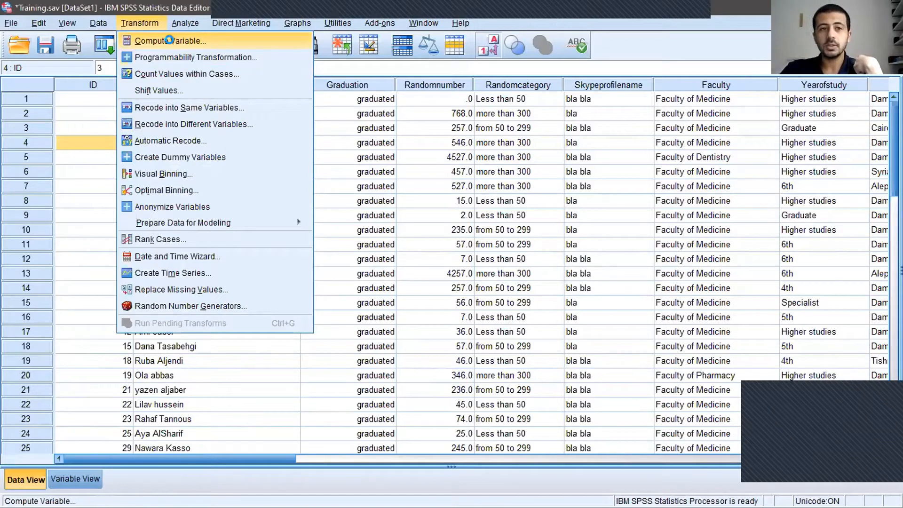
left_click(172, 42)
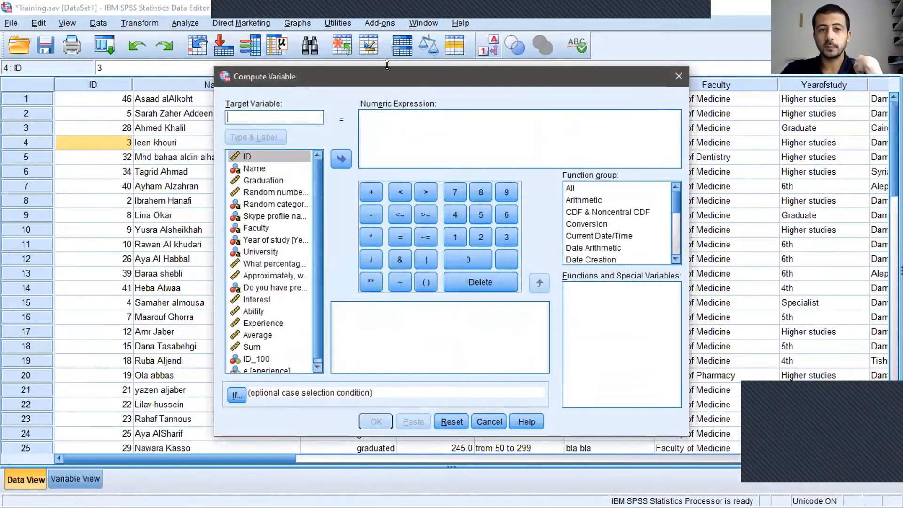
left_click_drag(402, 73, 553, 48)
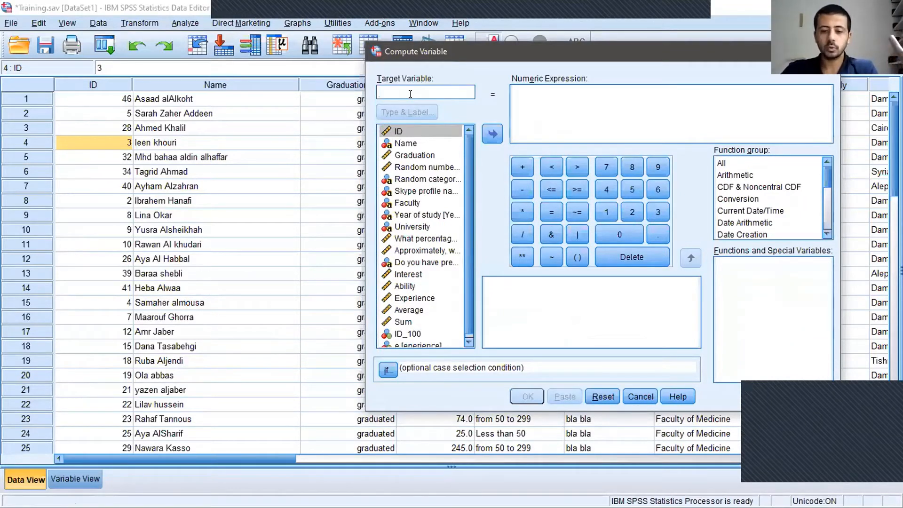
type("re")
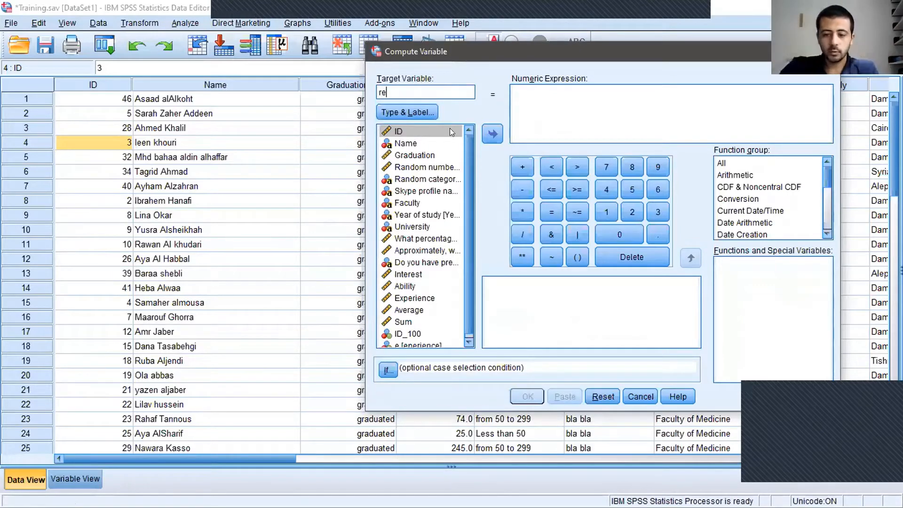
key("BackSpace")
key("BackSpace")
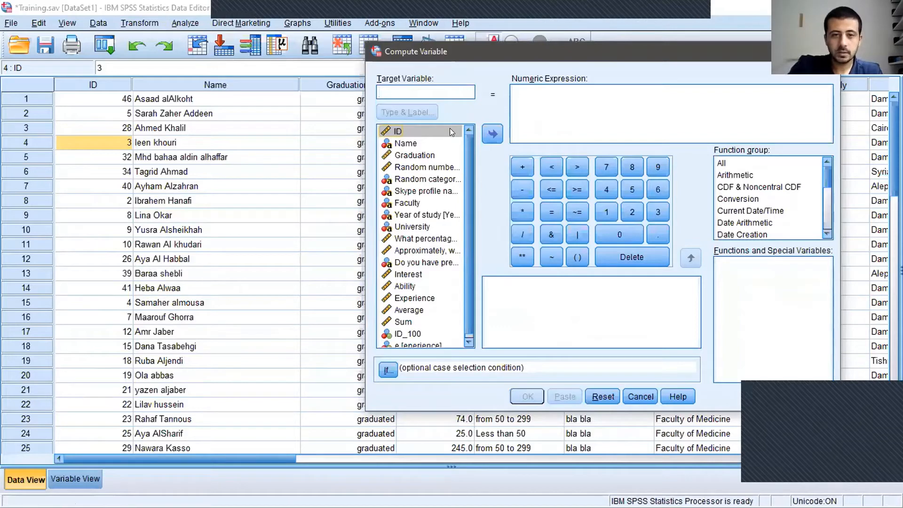
type("ID")
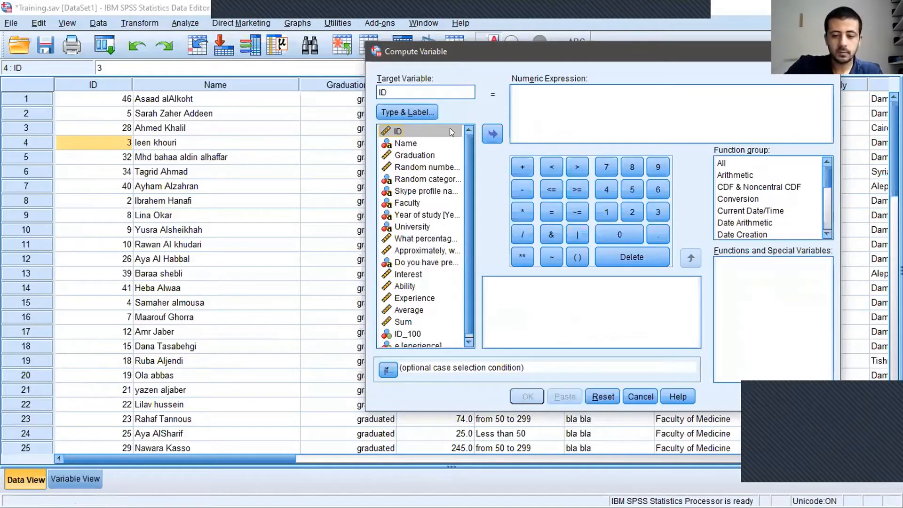
type("*")
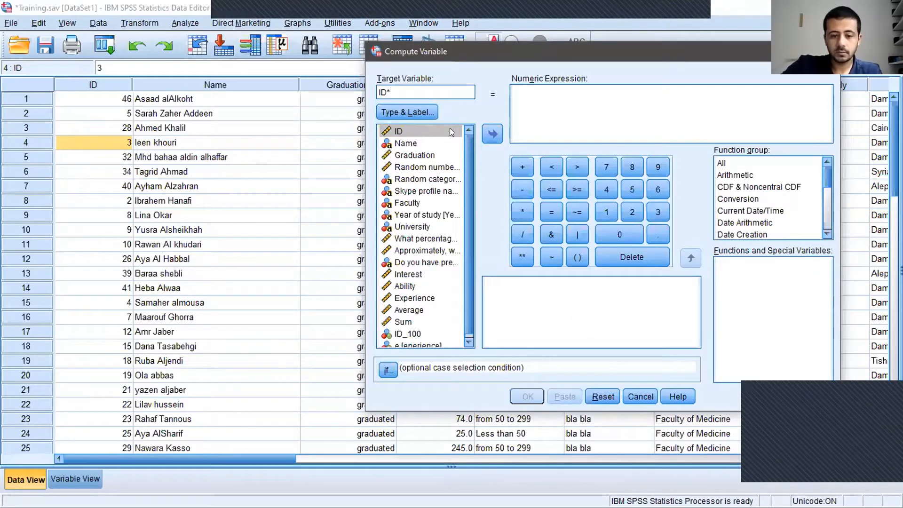
type("20")
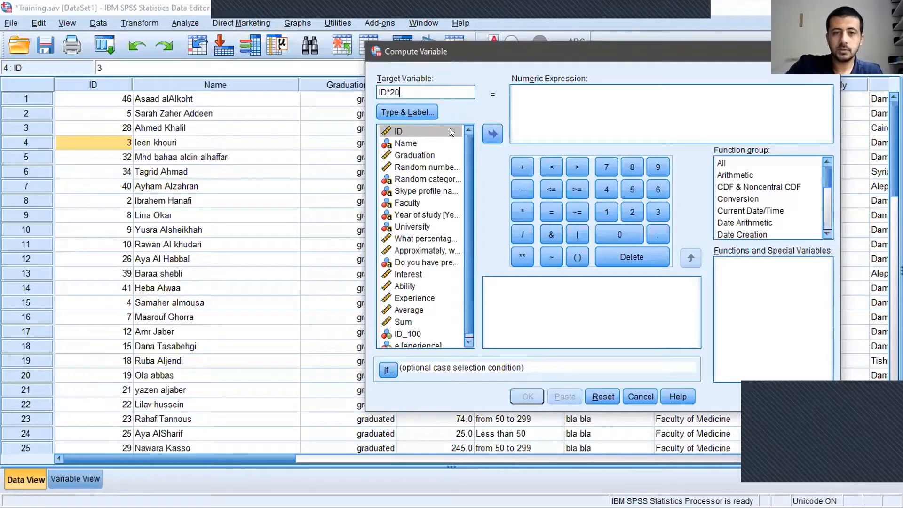
- Build the numeric expression ID * 20 from the ID variable
left_click(418, 132)
left_click(492, 134)
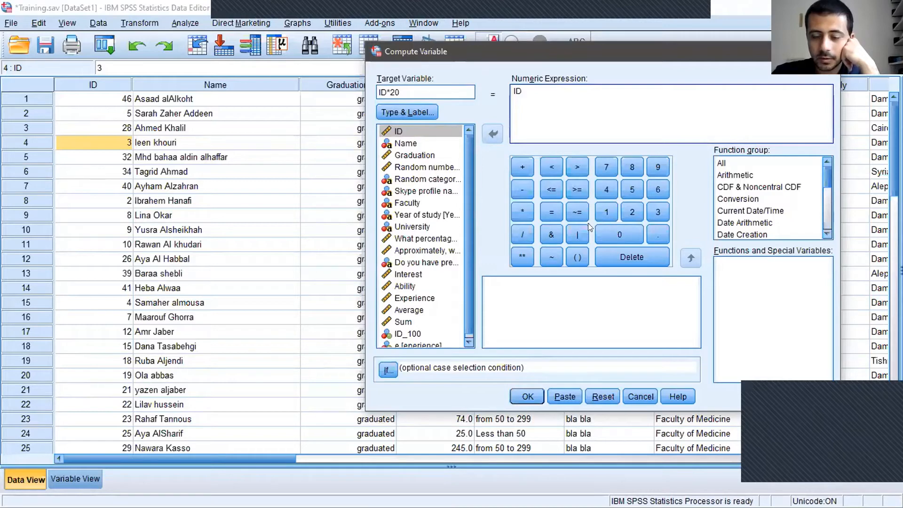
left_click(521, 208)
left_click(635, 211)
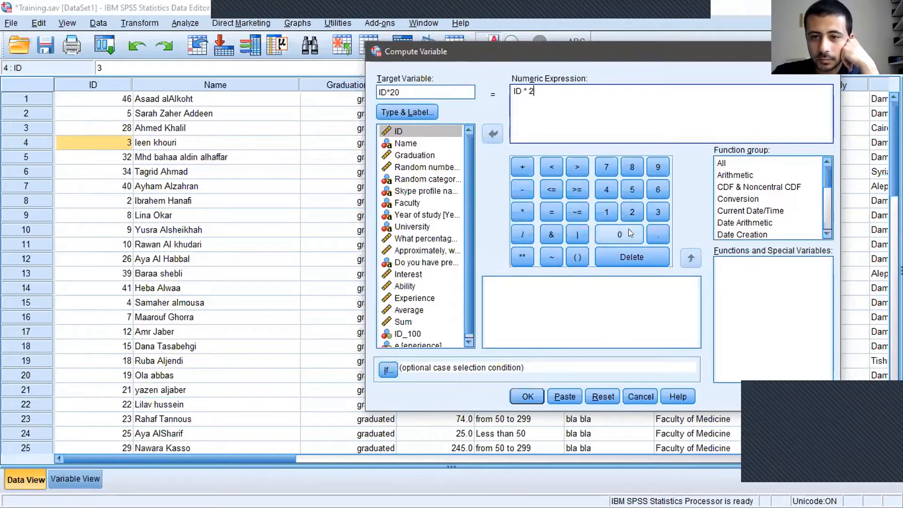
left_click(628, 229)
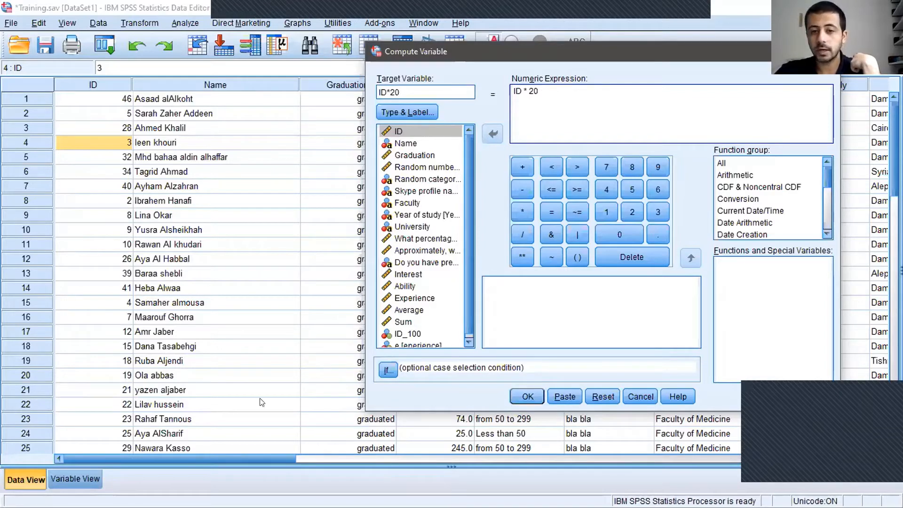
- Rename the target variable to ID_20, run the computation and return to the data
left_click(521, 388)
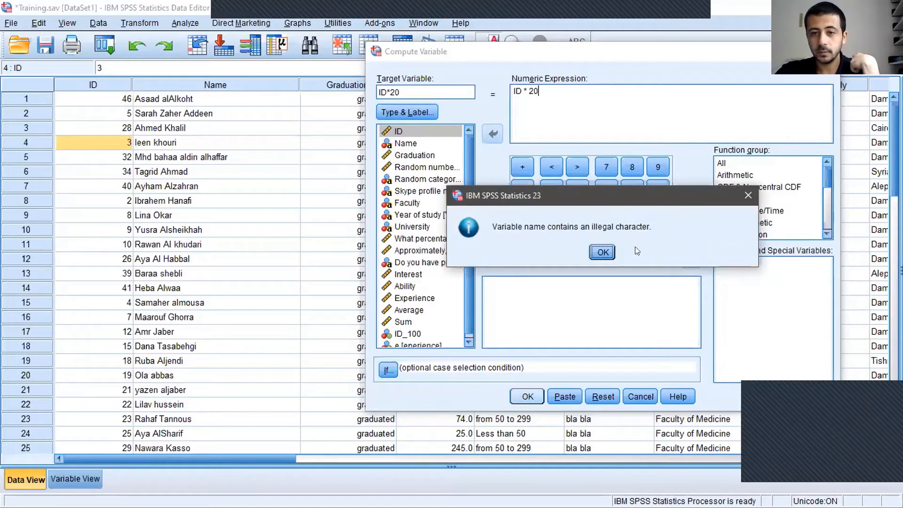
left_click(602, 252)
left_click_drag(390, 92, 386, 92)
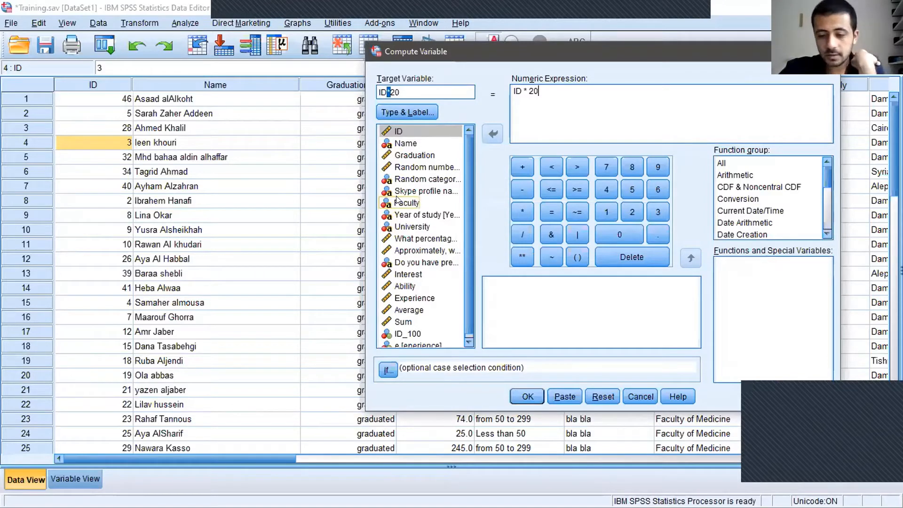
type("_")
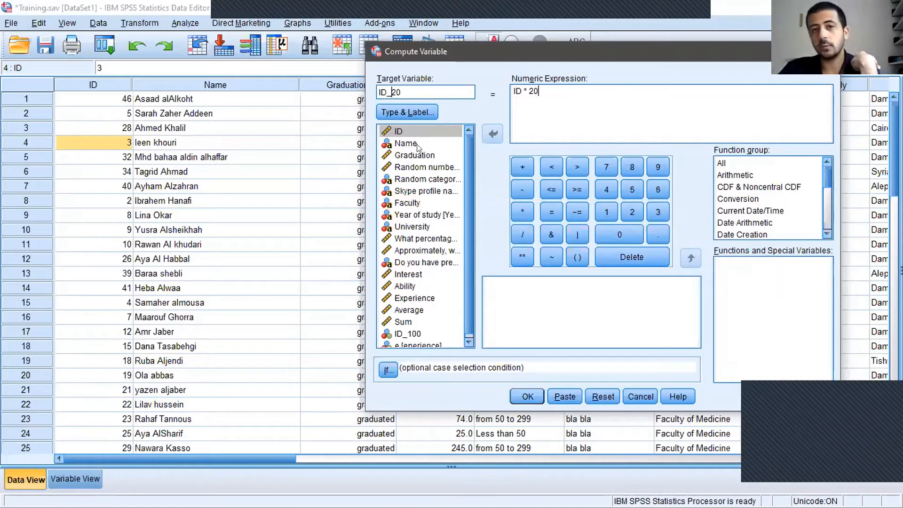
left_click(533, 397)
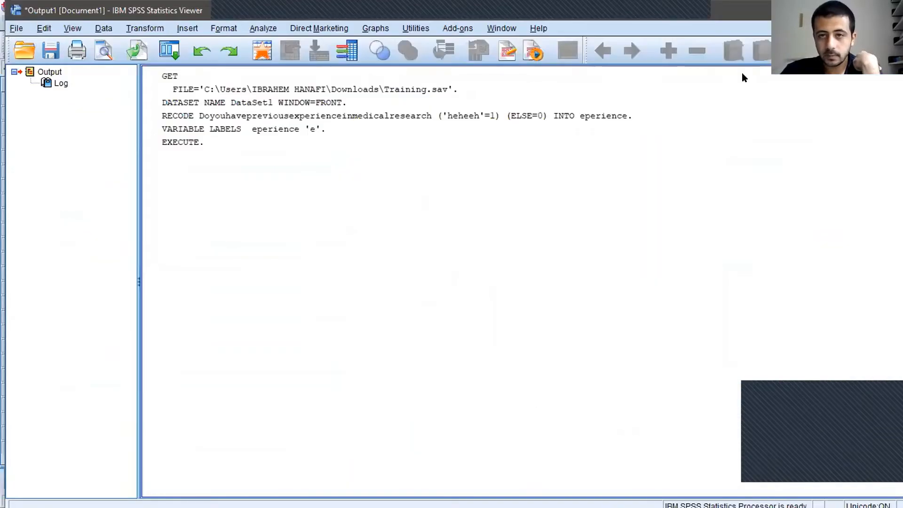
left_click(831, 10)
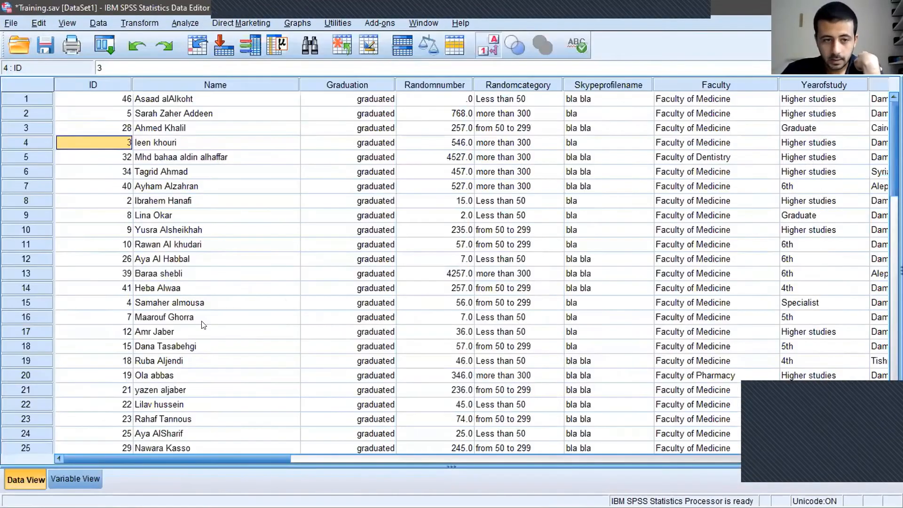
- Sort the cases by ID in ascending order
left_click(94, 113)
right_click(106, 80)
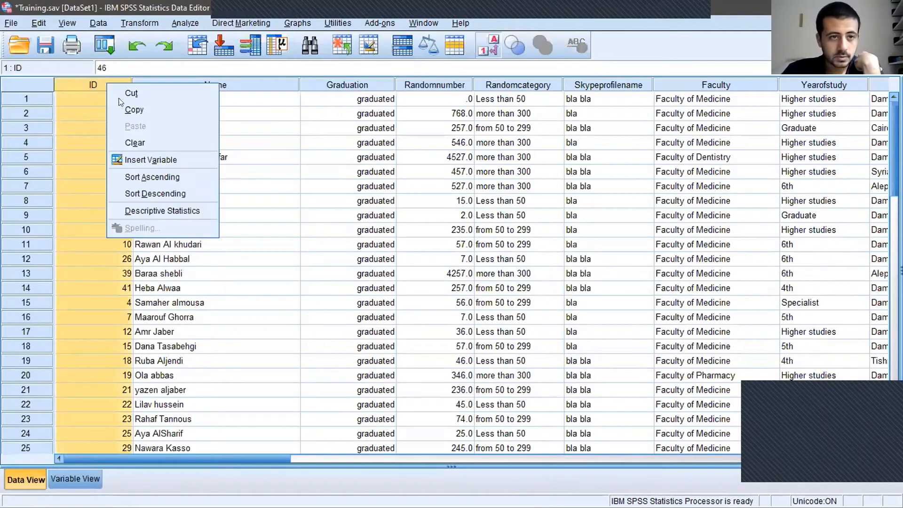
left_click(158, 181)
- Move across the variables to the new ID_20 column and check its values down the cases
left_click(257, 162)
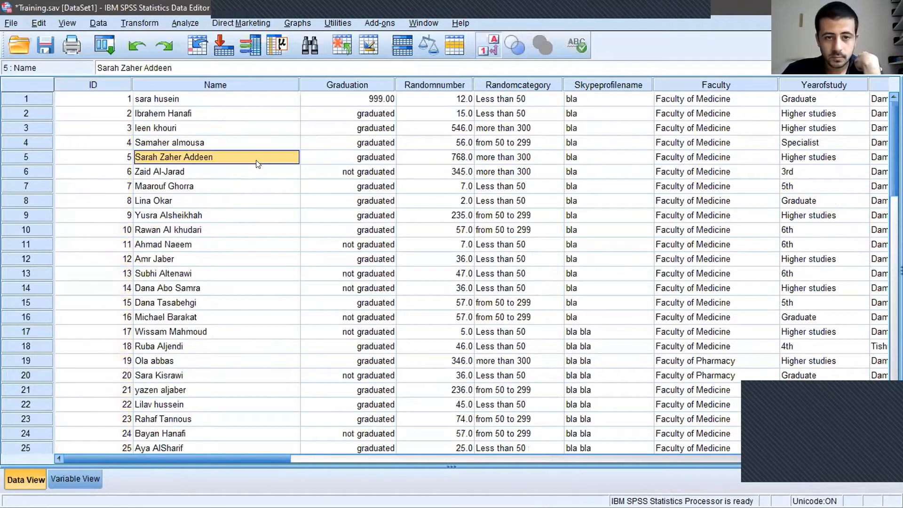
key("Right")
key("Right")
key("Right")
key("Right")
key("Right")
key("Right")
key("Right")
key("Right")
key("Right")
key("Right")
key("Right")
key("Right")
key("Right")
key("Right")
key("Right")
key("Right")
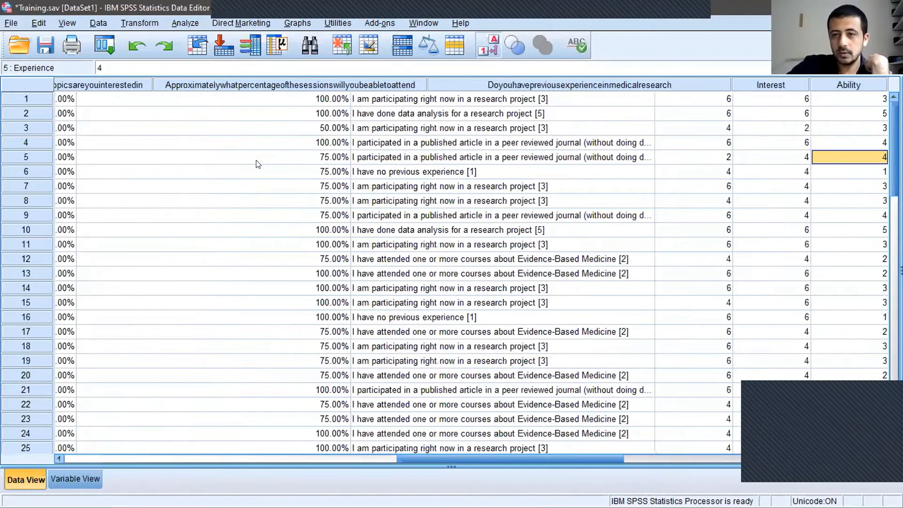
key("Right")
key("Right")
key("Right")
key("Right")
key("Right")
key("Right")
key("Right")
key("Right")
key("Right")
key("Right")
key("Right")
key("Right")
key("Right")
key("Right")
key("Right")
key("Left")
key("Left")
key("Left")
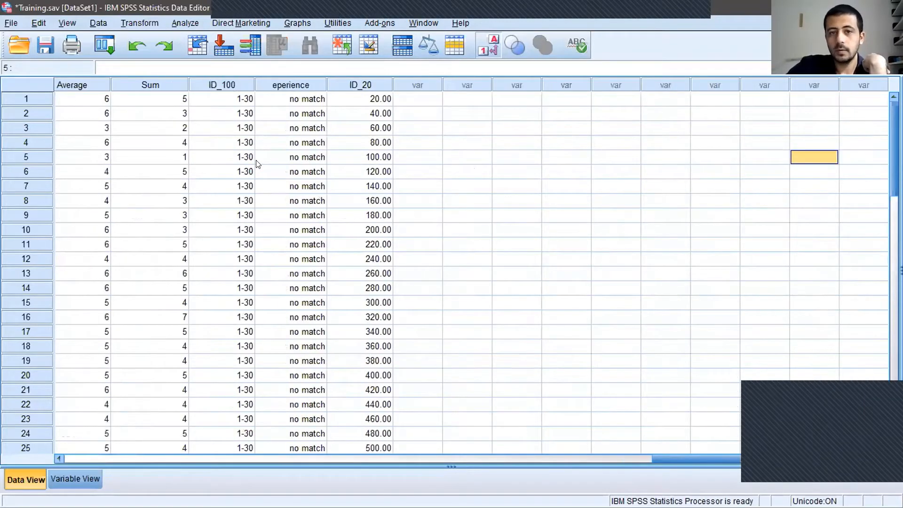
key("Left")
key("Left")
key("Left")
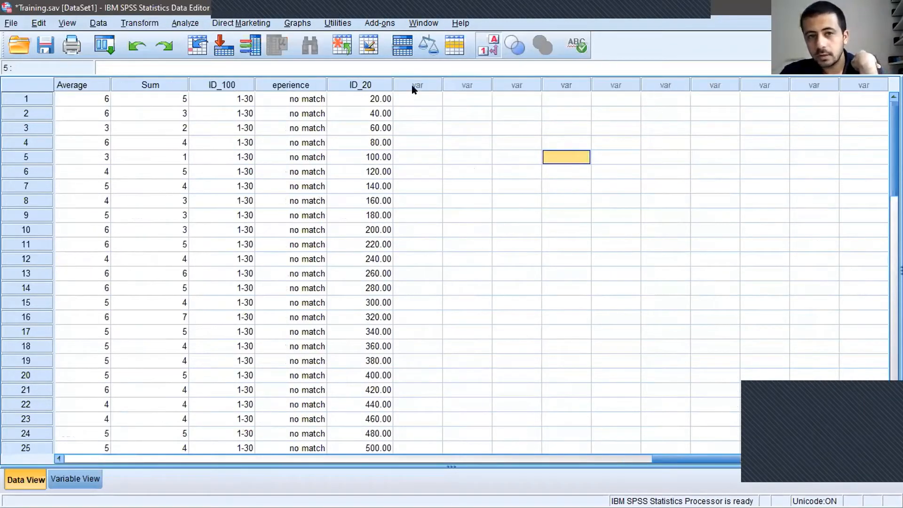
left_click(372, 84)
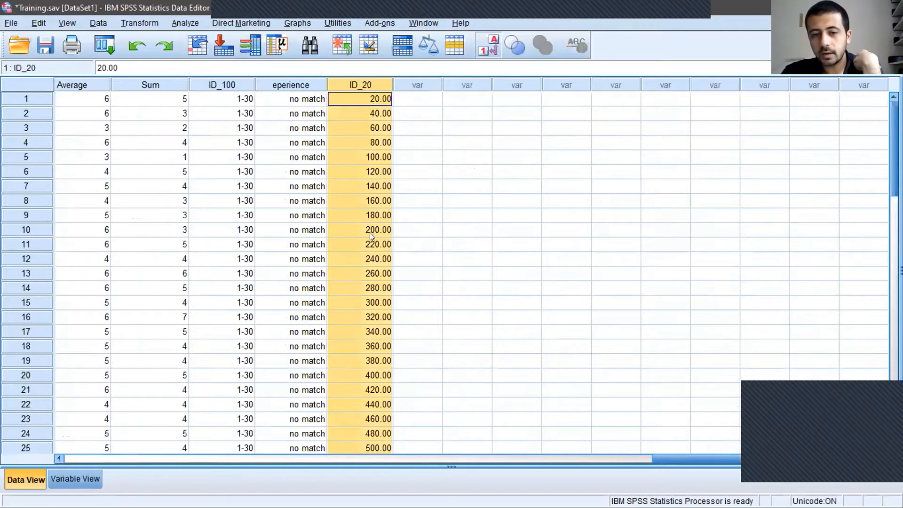
scroll(383, 219, "down", 9)
scroll(384, 221, "down", 7)
scroll(383, 223, "up", 16)
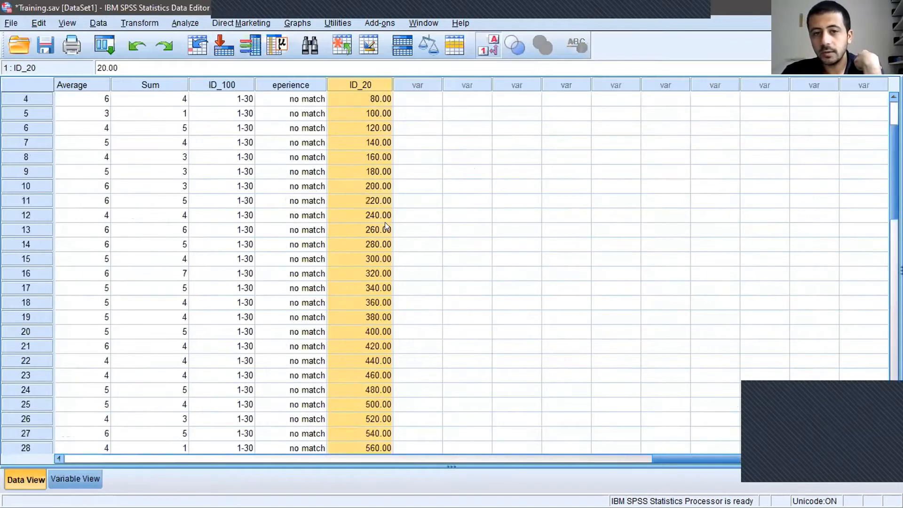
- Cut the ID_20 variable from the end of the dataset and return to the first variables
right_click(365, 89)
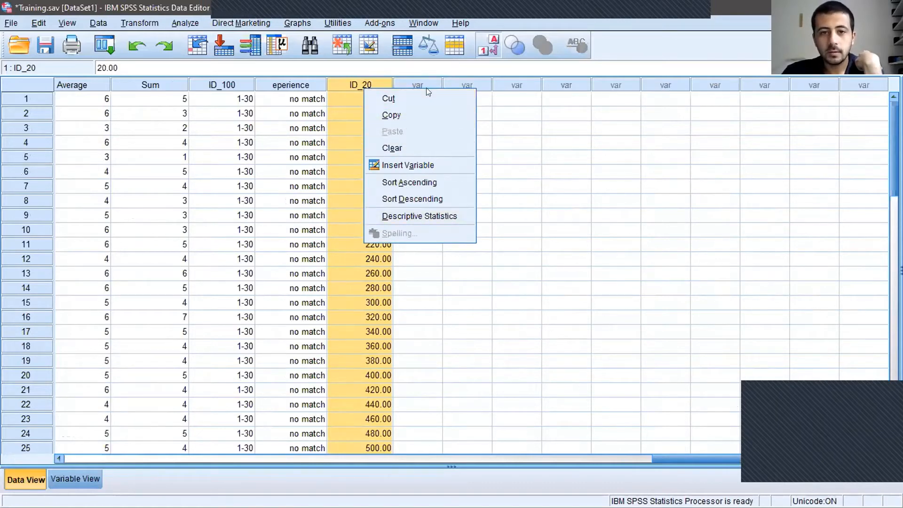
left_click(402, 94)
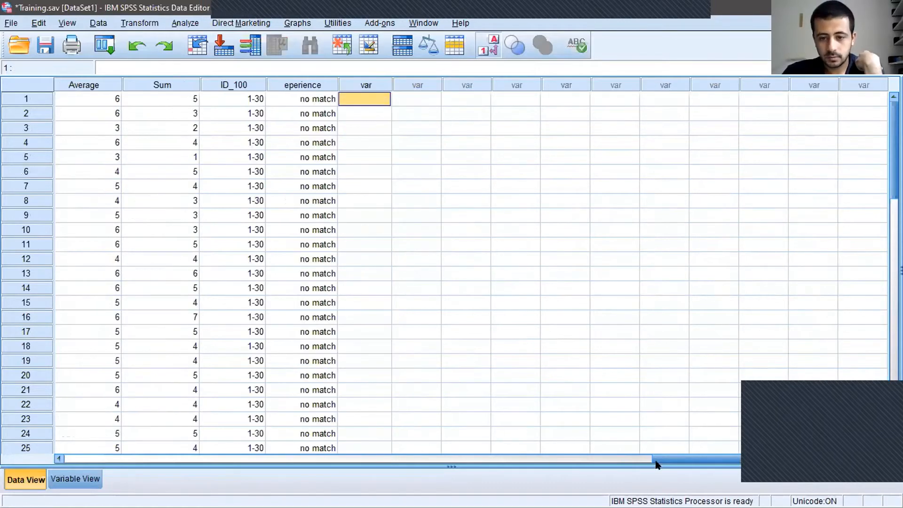
left_click(677, 447)
left_click_drag(666, 461, 80, 460)
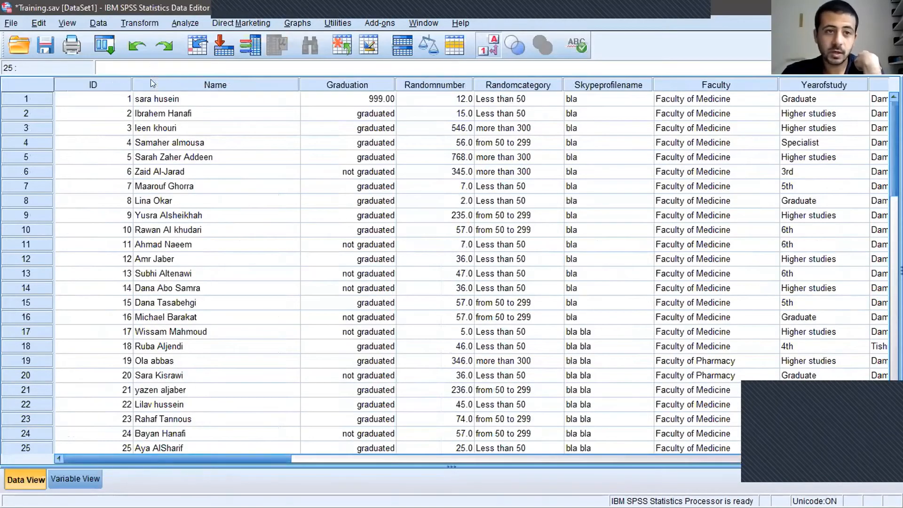
- Try pasting the cut ID_20 variable onto the Name column, undo the paste and check the last variables
right_click(153, 83)
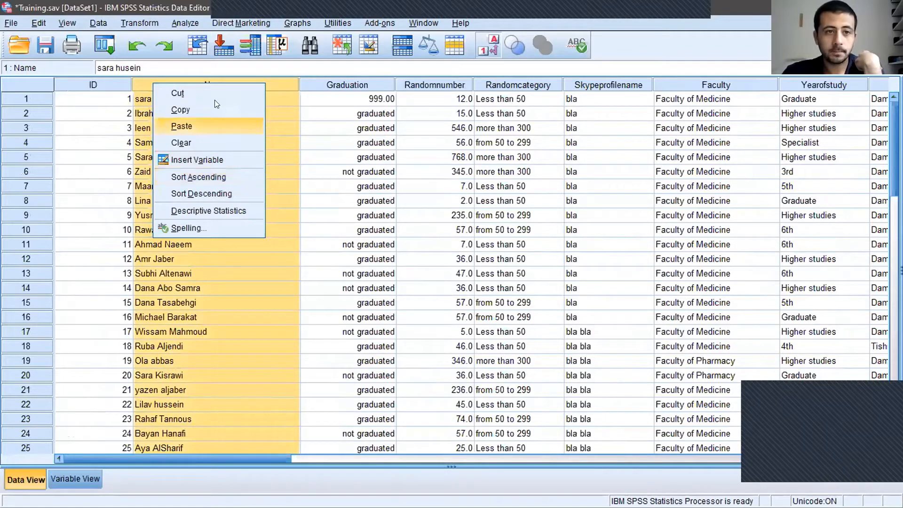
left_click(192, 129)
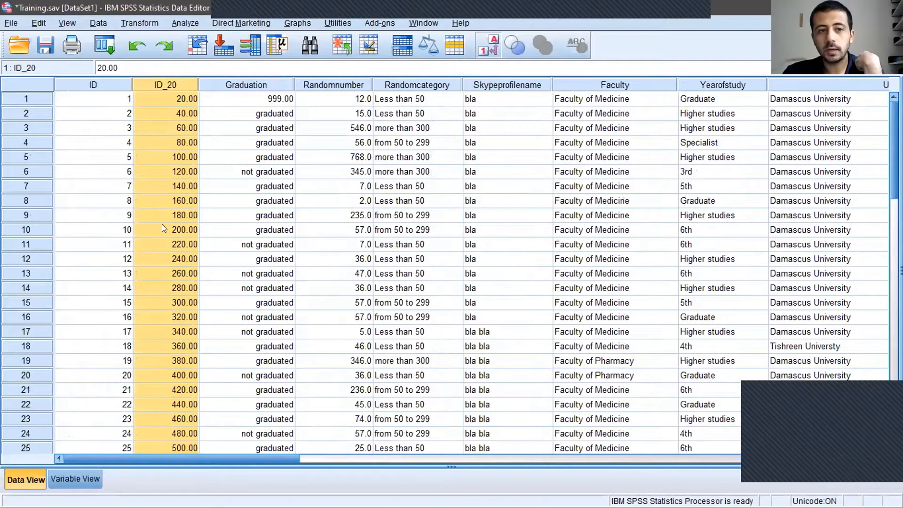
left_click(138, 44)
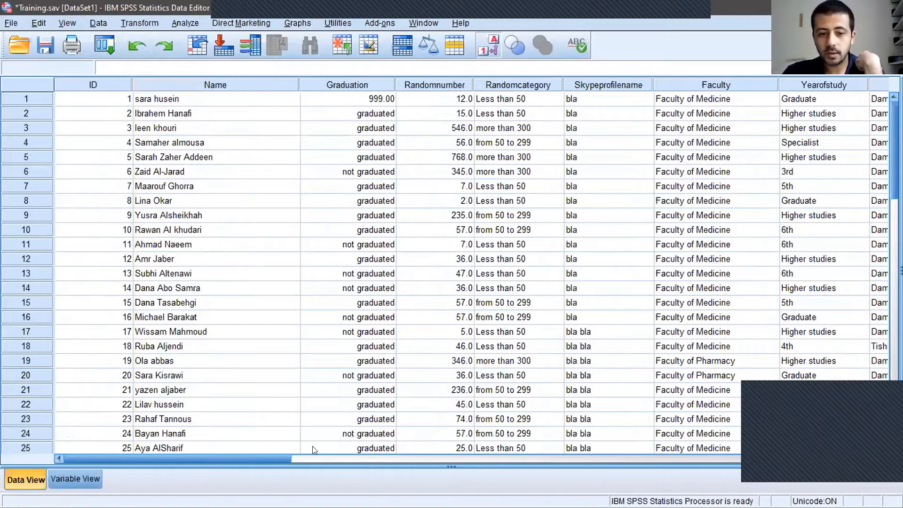
left_click_drag(244, 456, 816, 442)
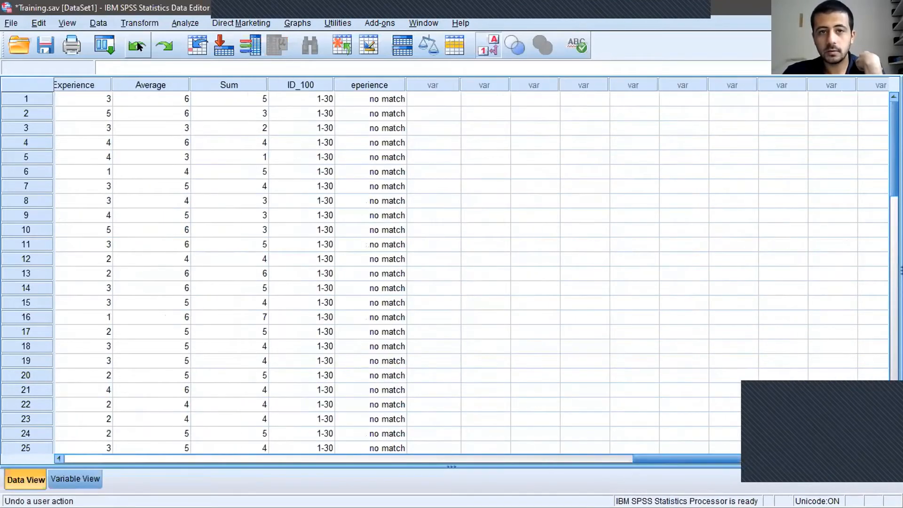
left_click_drag(682, 458, 115, 459)
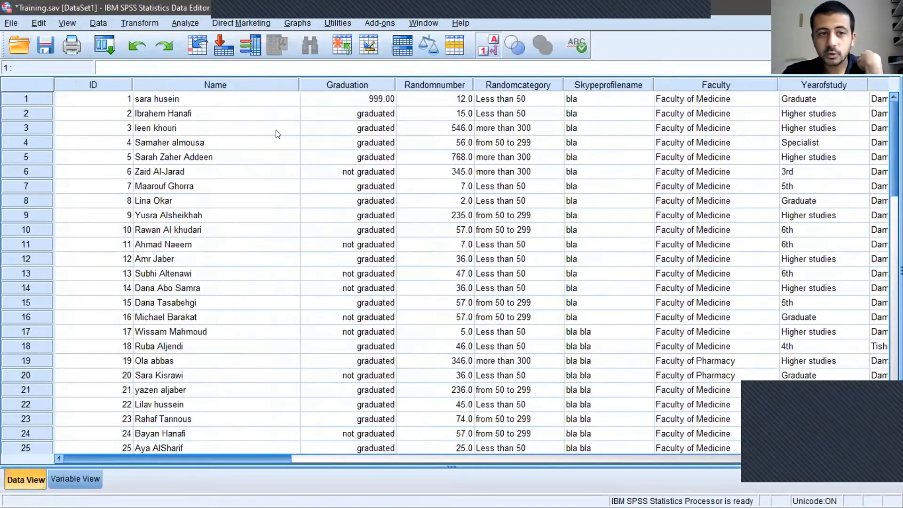
- Insert a new variable between ID and Name and paste the cut ID_20 variable into it
left_click(221, 84)
right_click(204, 83)
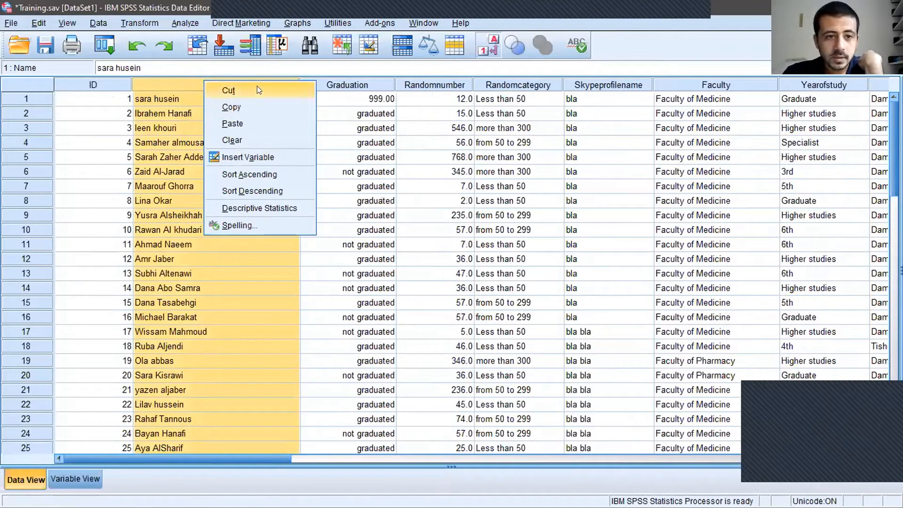
left_click(258, 159)
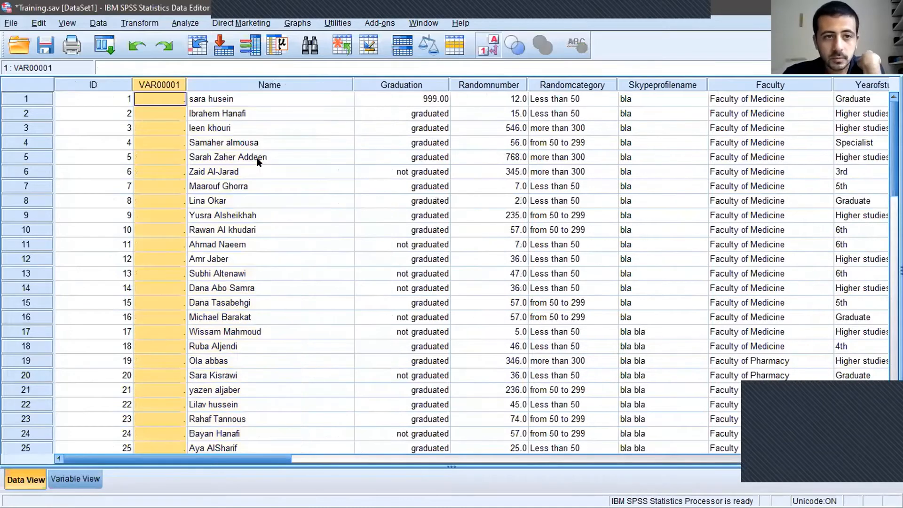
right_click(155, 84)
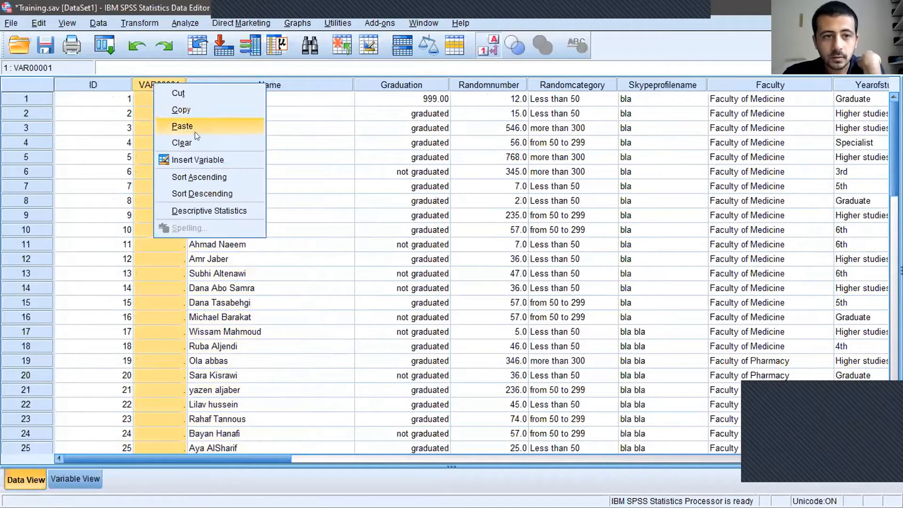
left_click(183, 126)
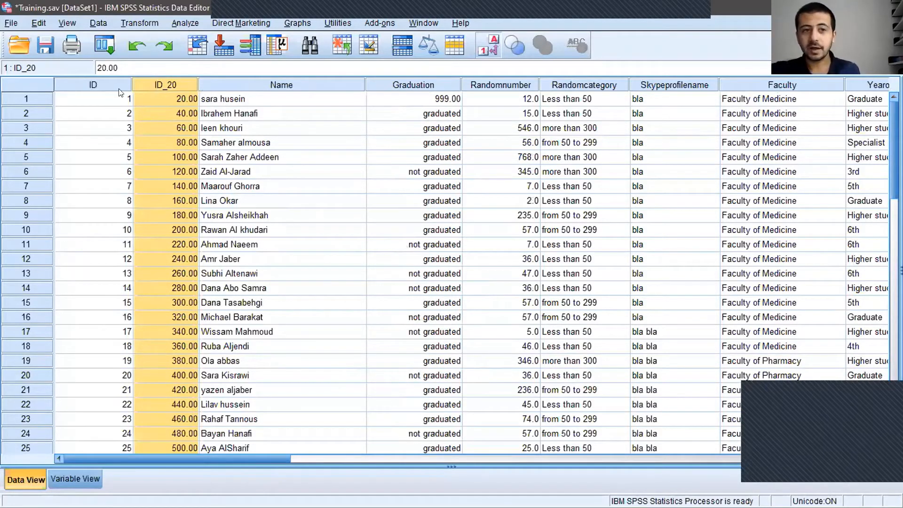
- Review the ID column, the text answers on previous research experience and the recoded eperience column
left_click(99, 87)
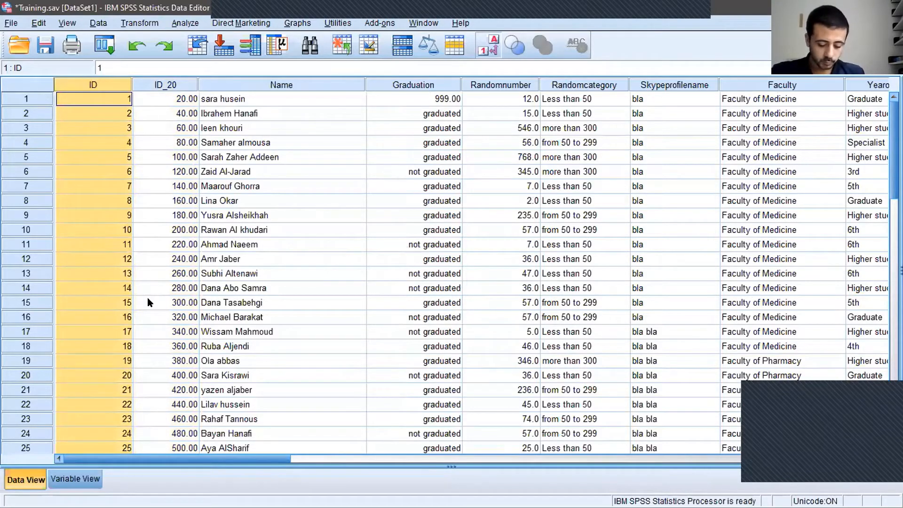
left_click(286, 217)
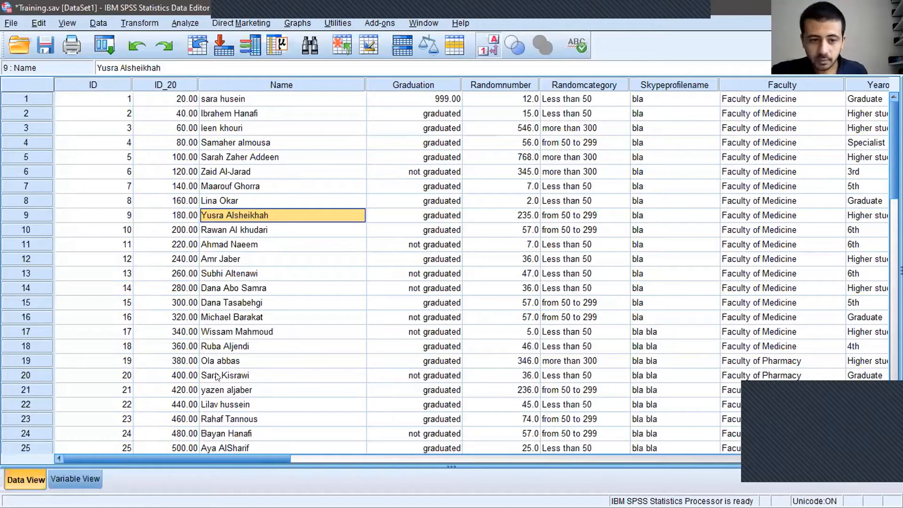
left_click_drag(223, 458, 600, 465)
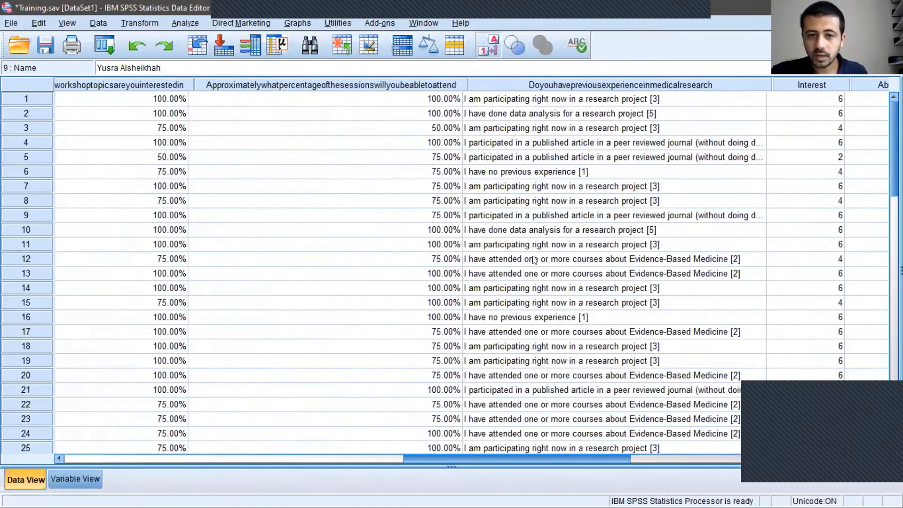
left_click(504, 244)
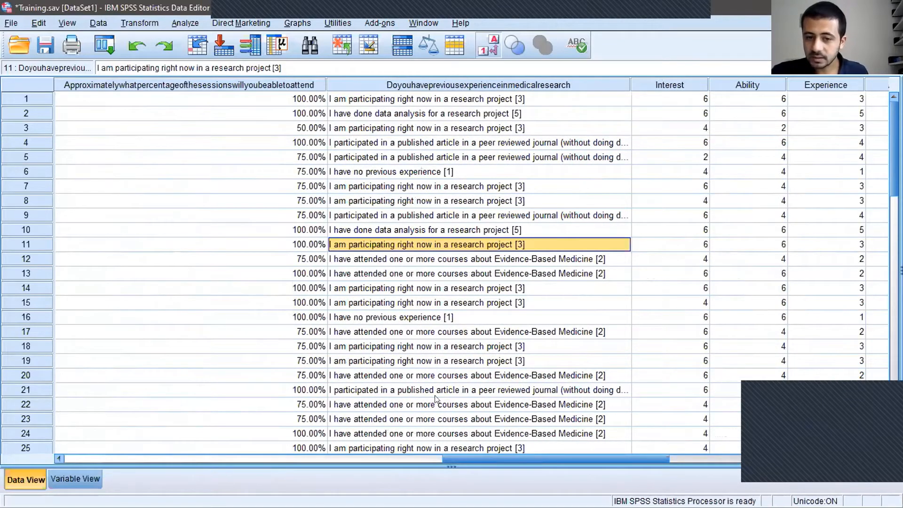
left_click_drag(454, 456, 641, 455)
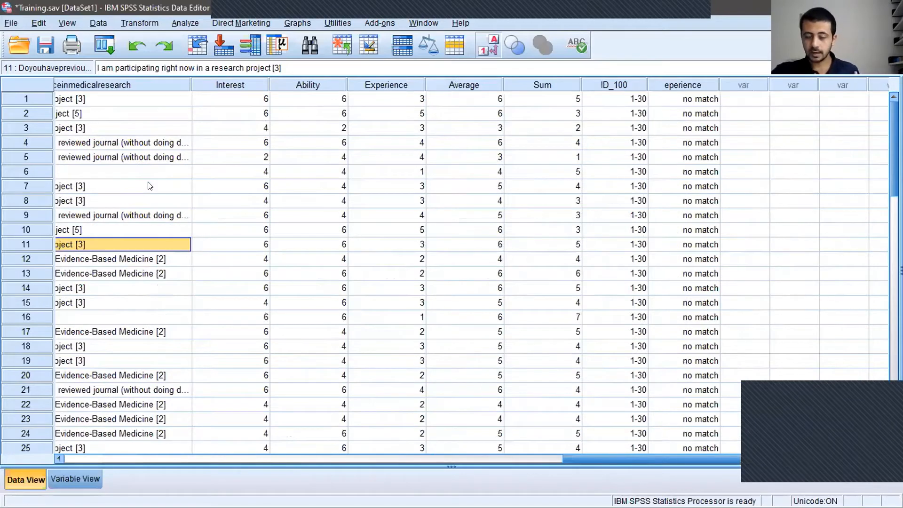
left_click(690, 103)
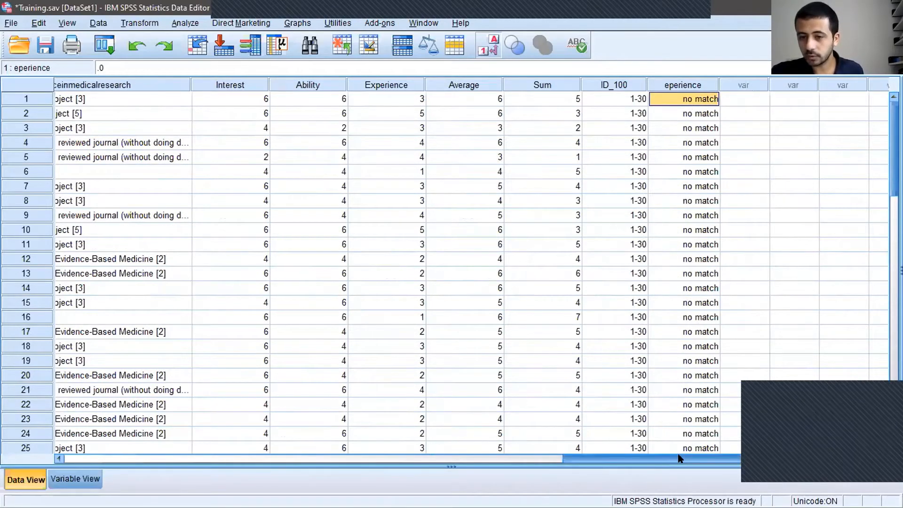
left_click_drag(678, 459, 673, 455)
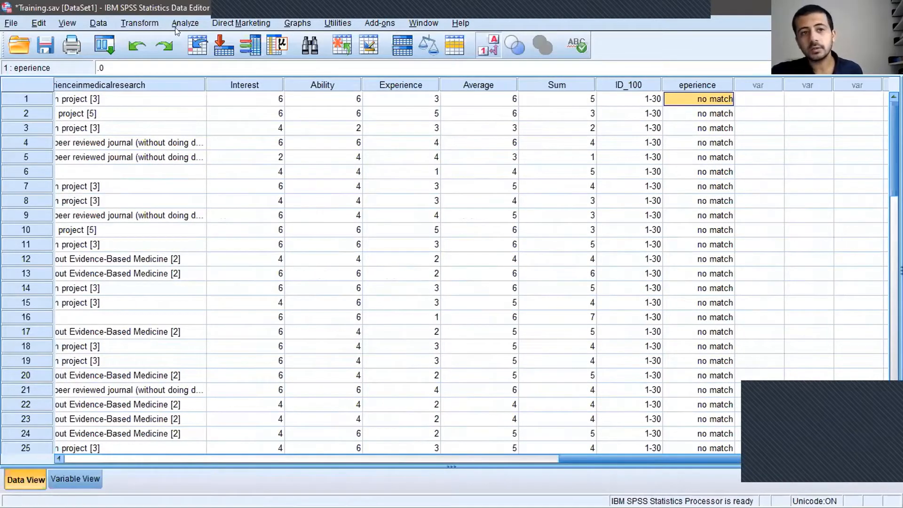
left_click(140, 26)
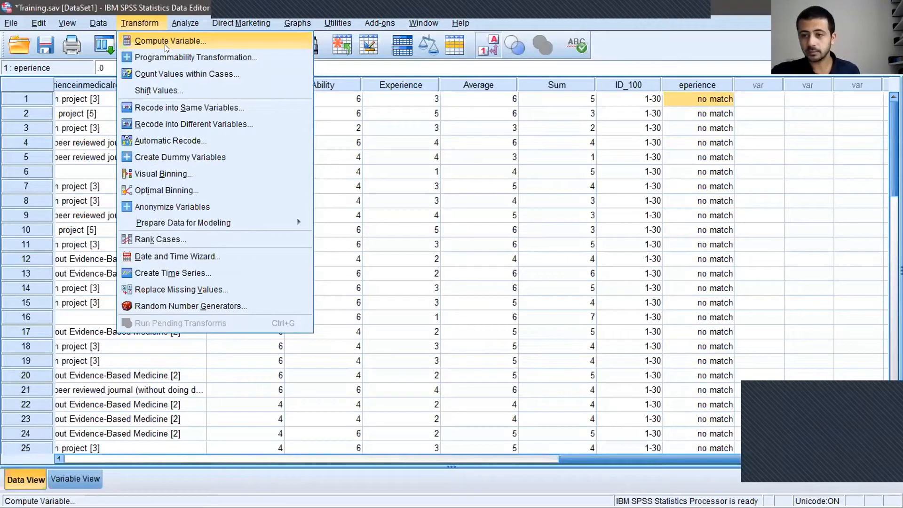
left_click(148, 24)
left_click(493, 290)
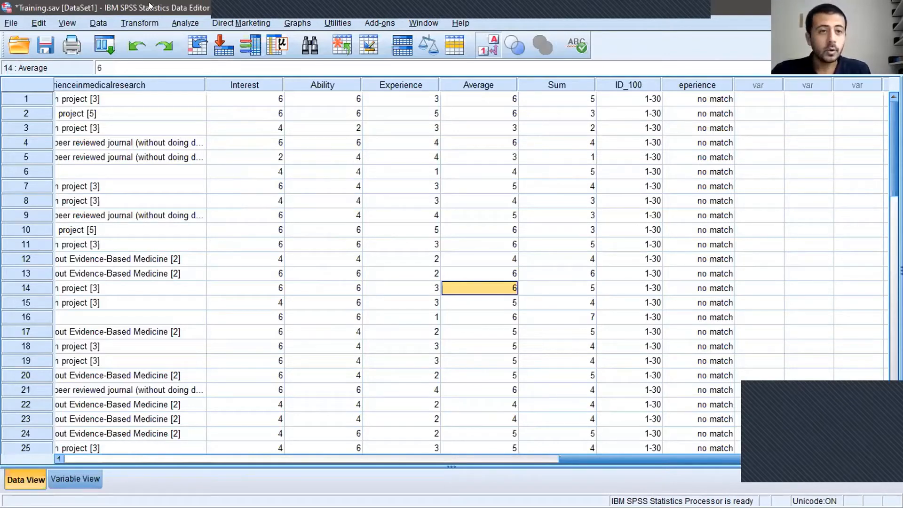
left_click(140, 21)
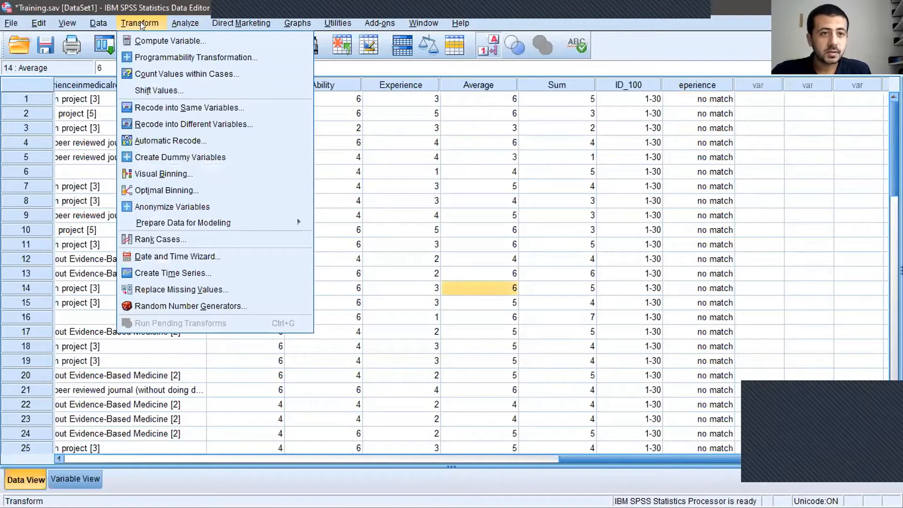
left_click(196, 41)
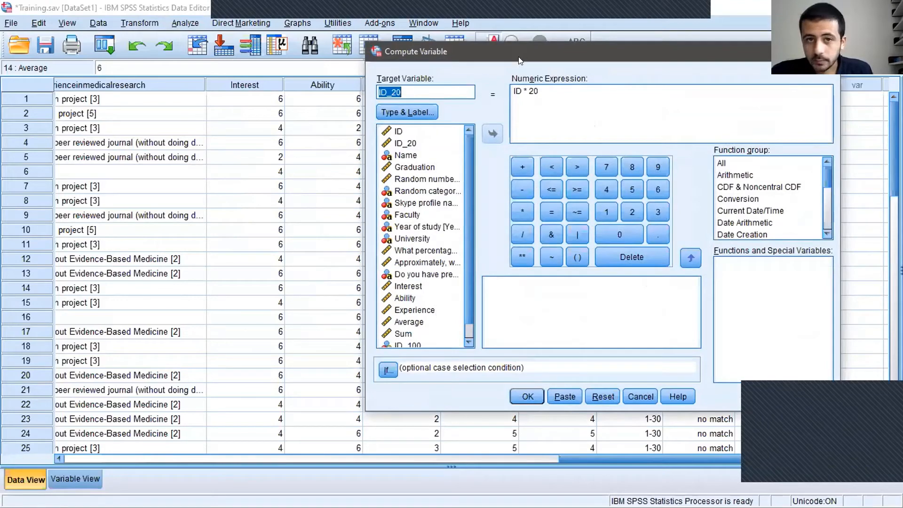
left_click_drag(519, 60, 324, 71)
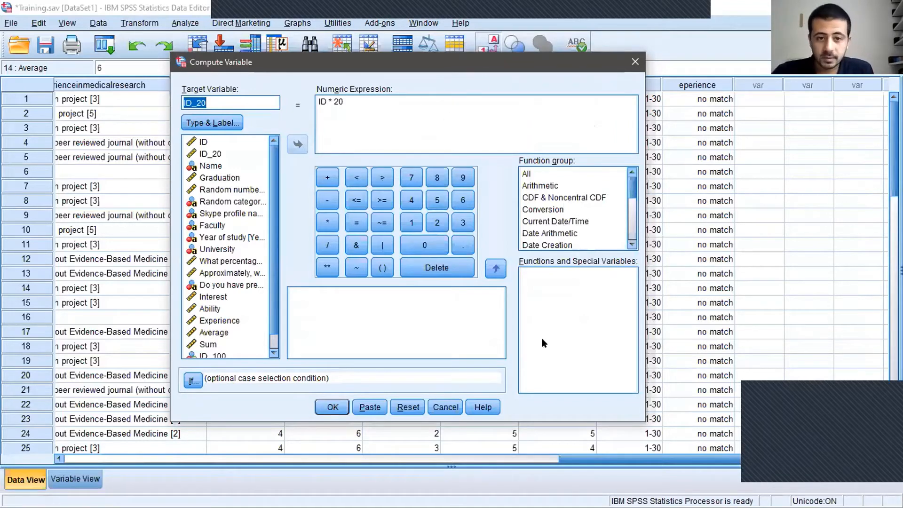
left_click(565, 209)
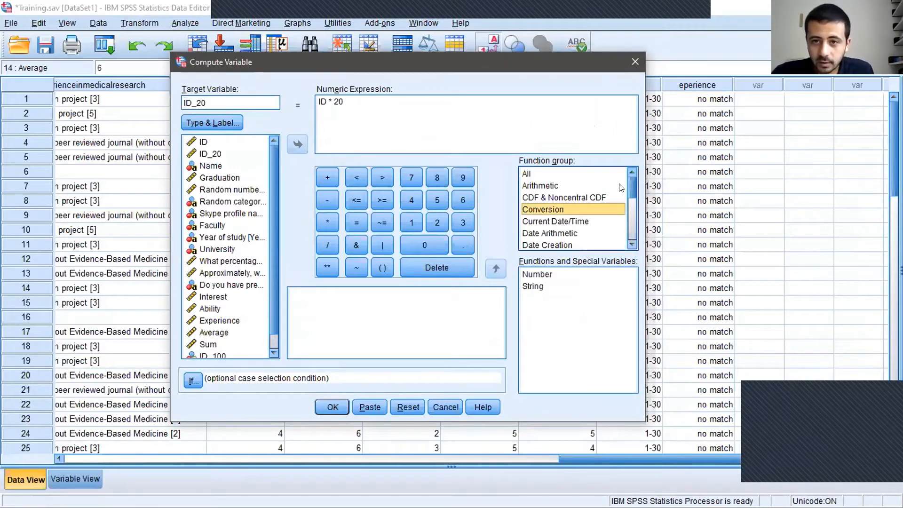
scroll(629, 183, "down", 5)
scroll(631, 170, "up", 5)
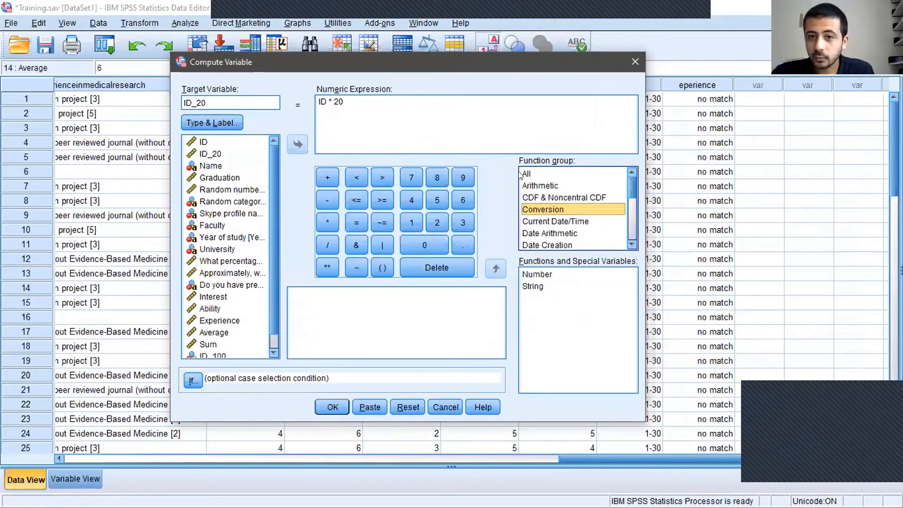
left_click(532, 175)
left_click_drag(634, 282, 630, 262)
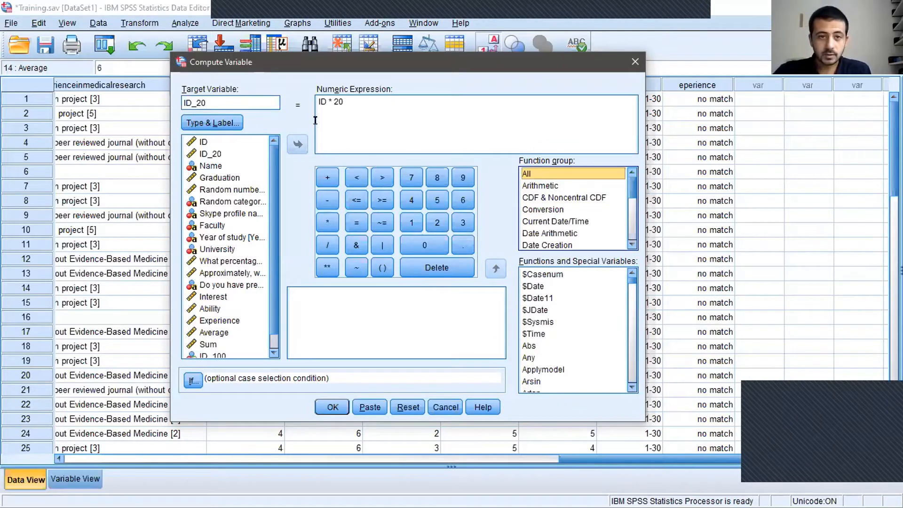
left_click_drag(349, 102, 300, 94)
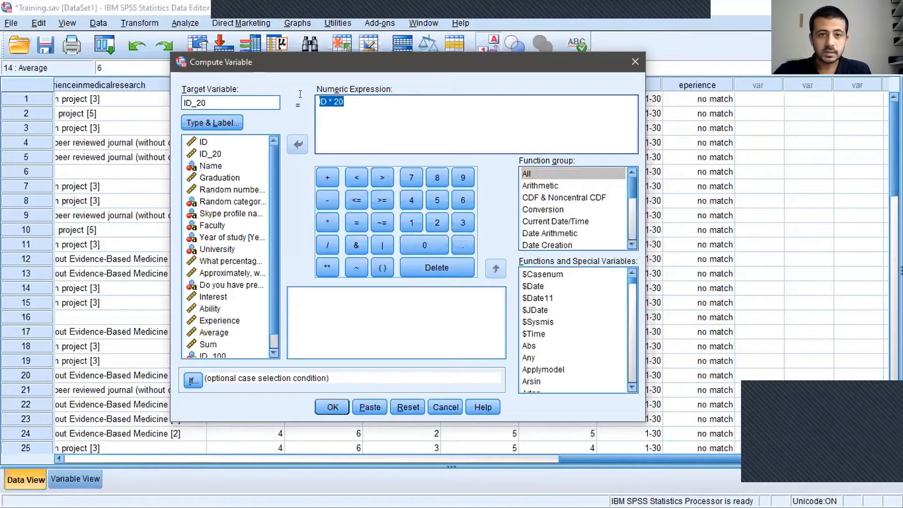
key("Delete")
left_click(445, 405)
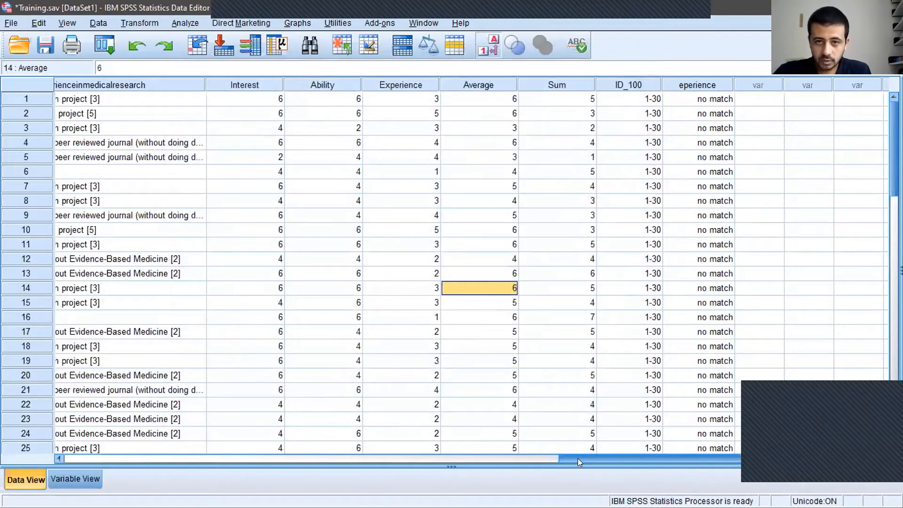
- Look over the Average, Interest and Ability columns and select the first empty column after eperience
left_click(576, 458)
left_click_drag(570, 457, 583, 449)
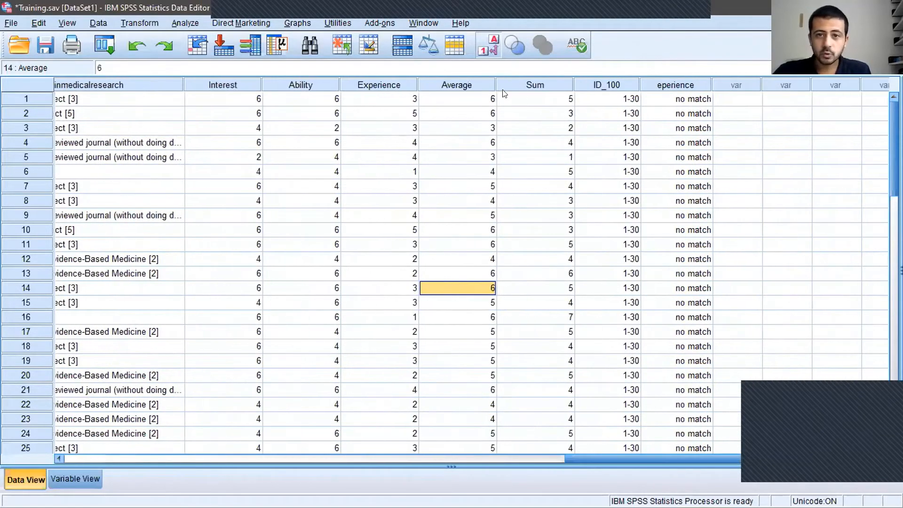
left_click(454, 100)
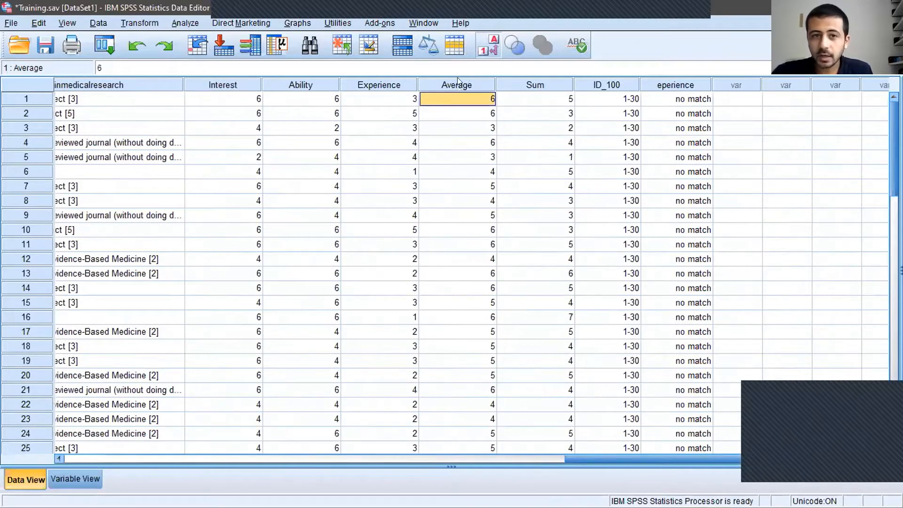
left_click(435, 83)
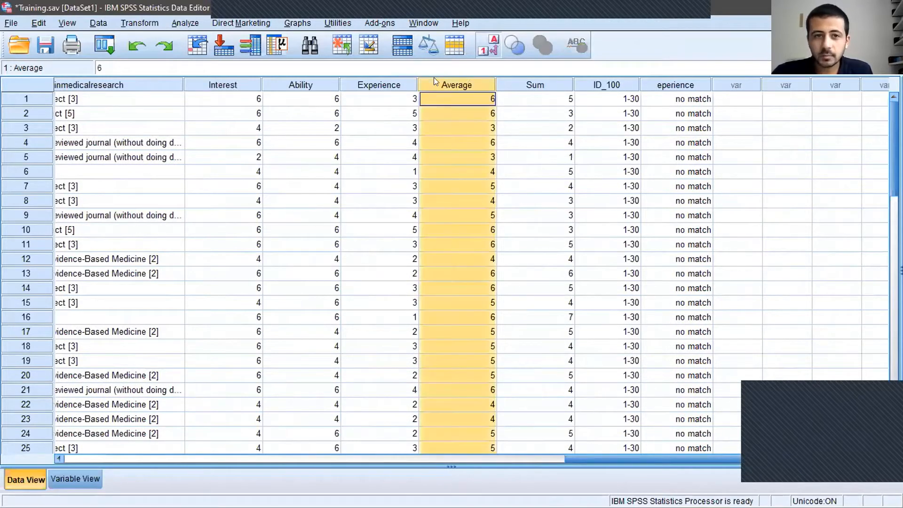
left_click(226, 87)
left_click(320, 88)
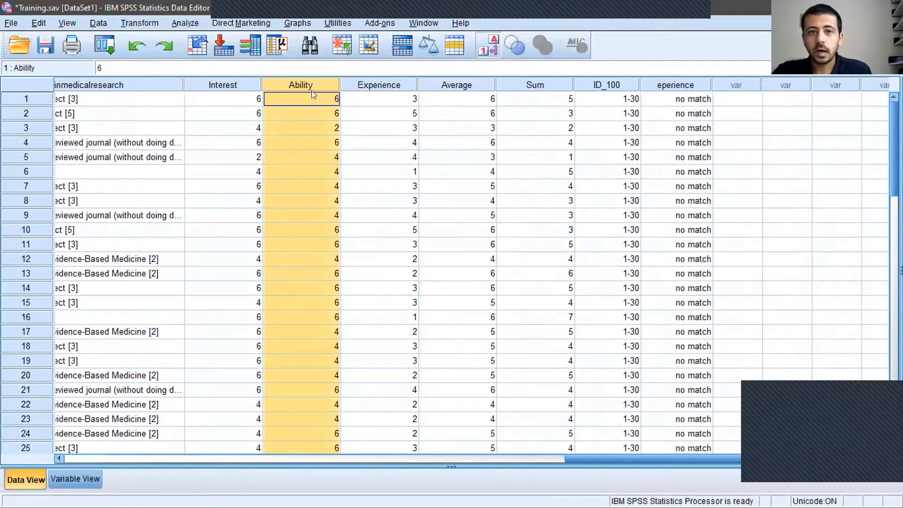
left_click(743, 87)
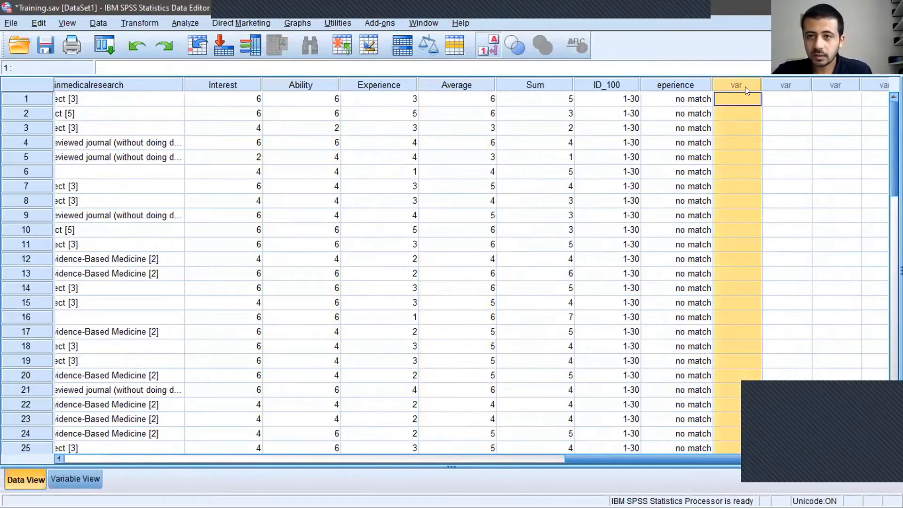
- Start computing a new variable and find the Mean function in the list of all functions
left_click(135, 20)
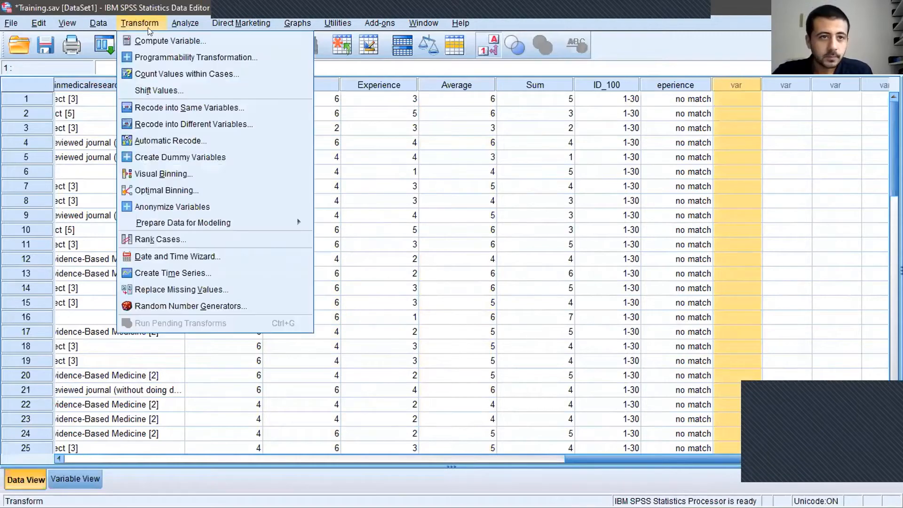
left_click(195, 42)
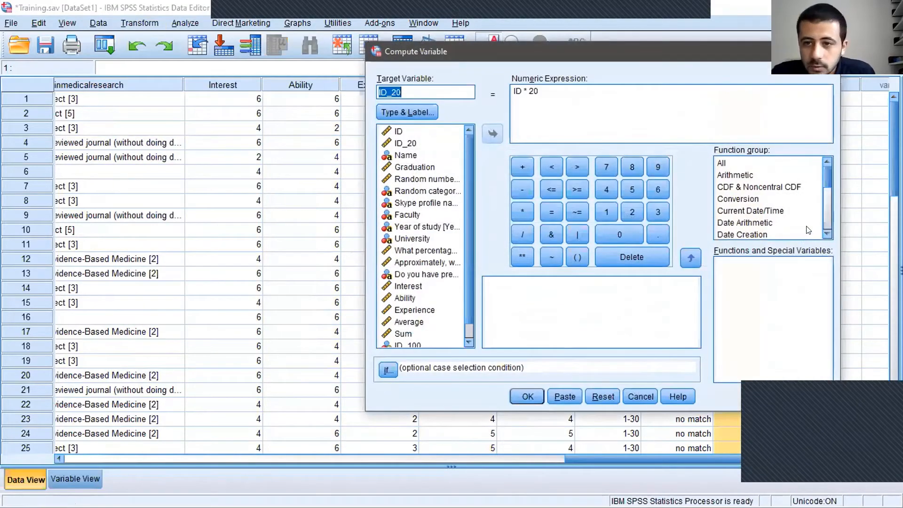
left_click(752, 164)
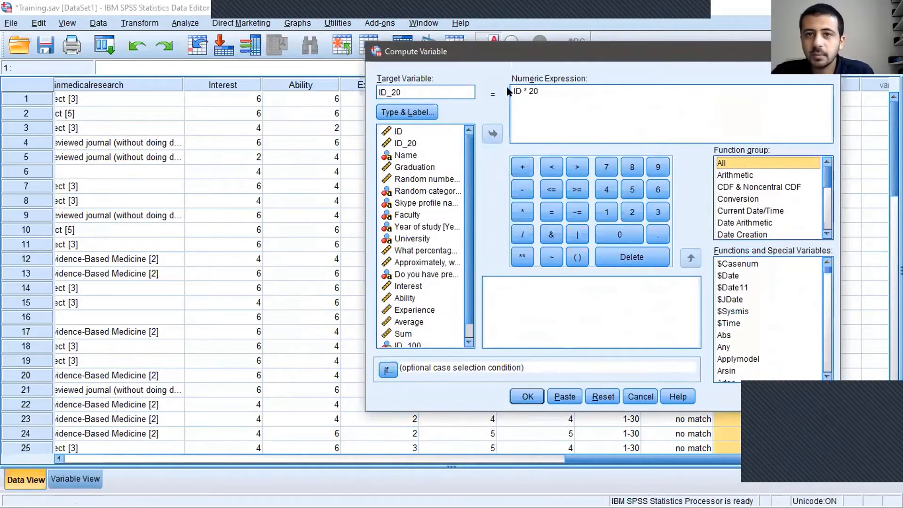
left_click_drag(752, 52, 537, 59)
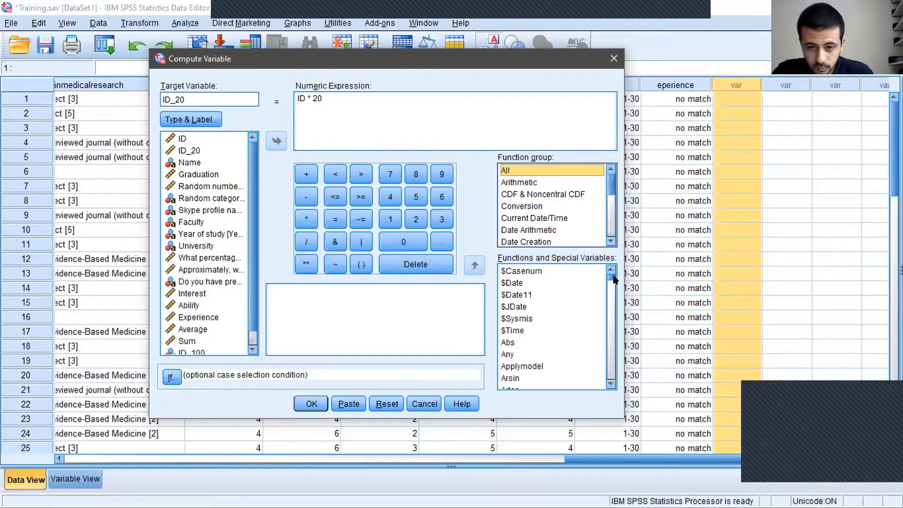
left_click_drag(613, 280, 598, 326)
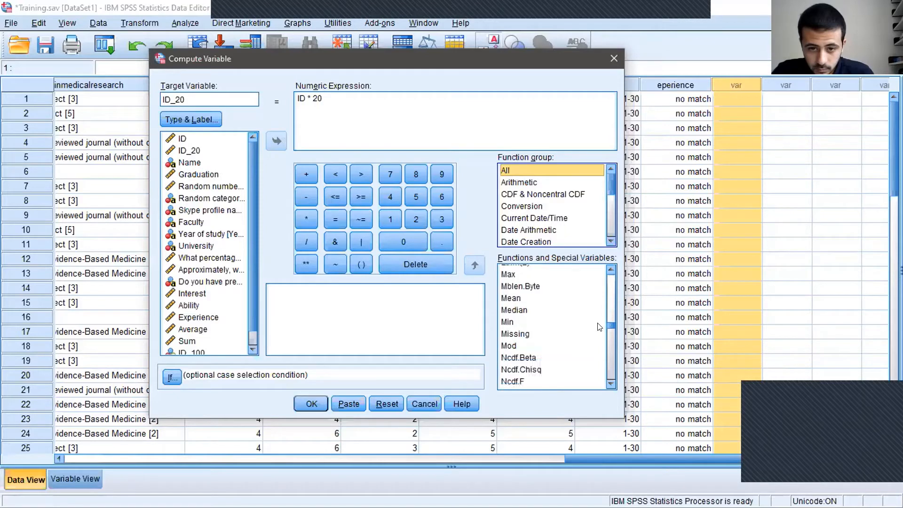
left_click(516, 297)
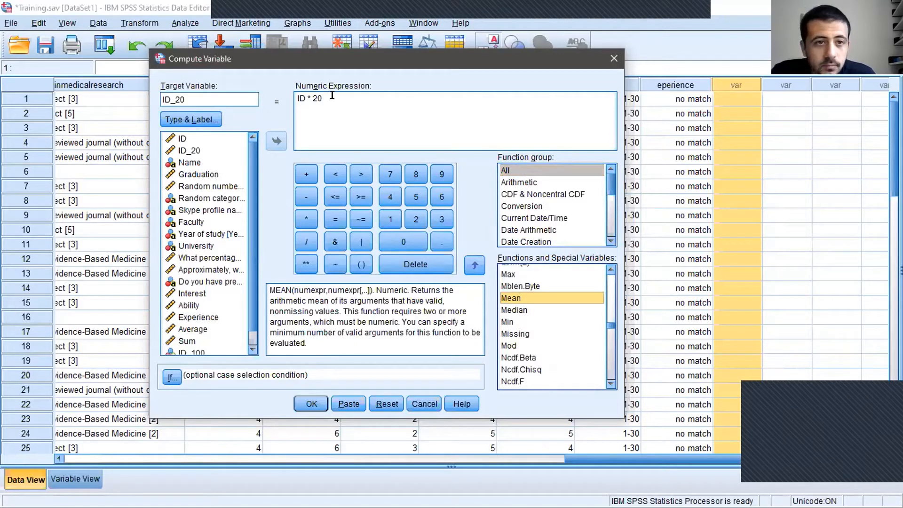
- Clear the old numeric expression and name the target variable Av_Kno_Ability
left_click_drag(332, 95, 296, 98)
key("BackSpace")
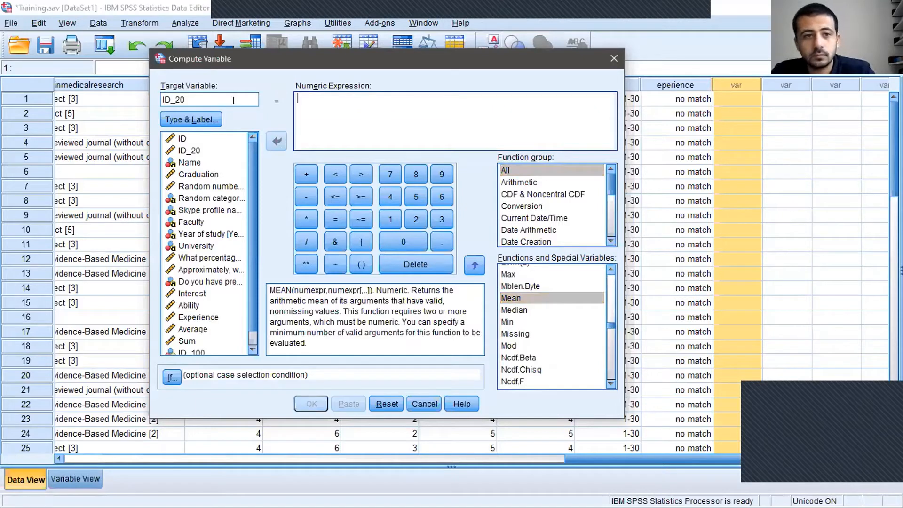
double_click(217, 92)
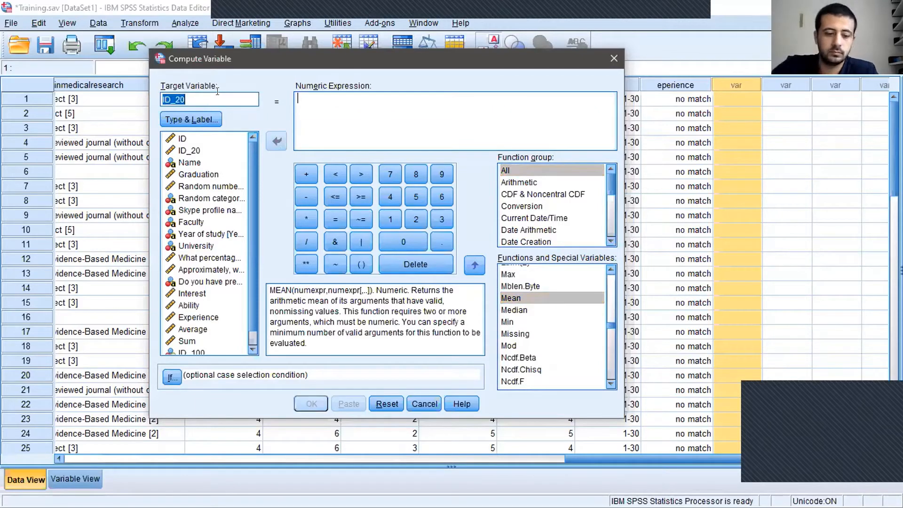
type("Av_Kno_Ability")
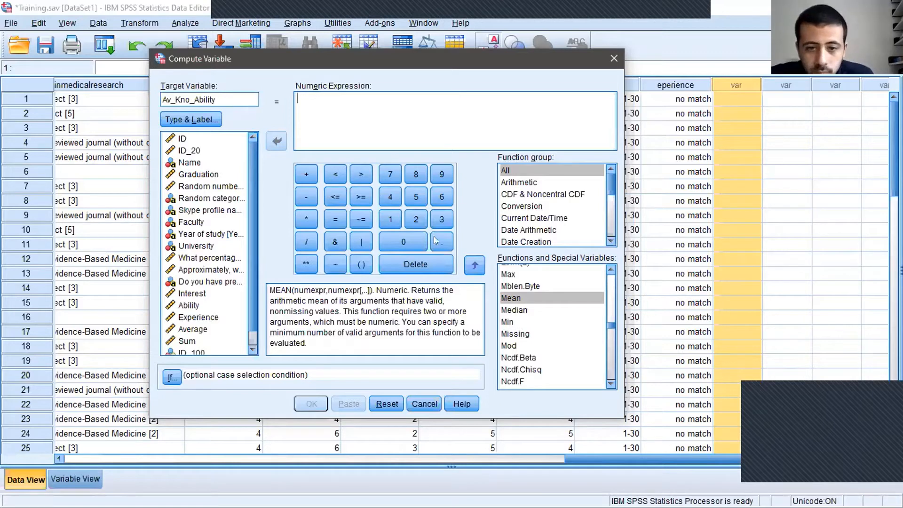
- Insert the MEAN function into the numeric expression with Interest as its first argument
double_click(532, 298)
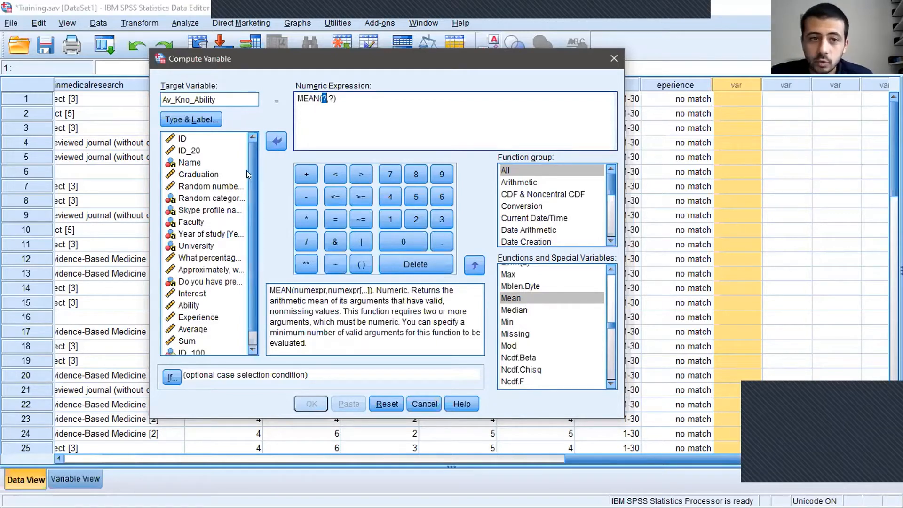
scroll(254, 184, "down", 1)
scroll(254, 203, "down", 1)
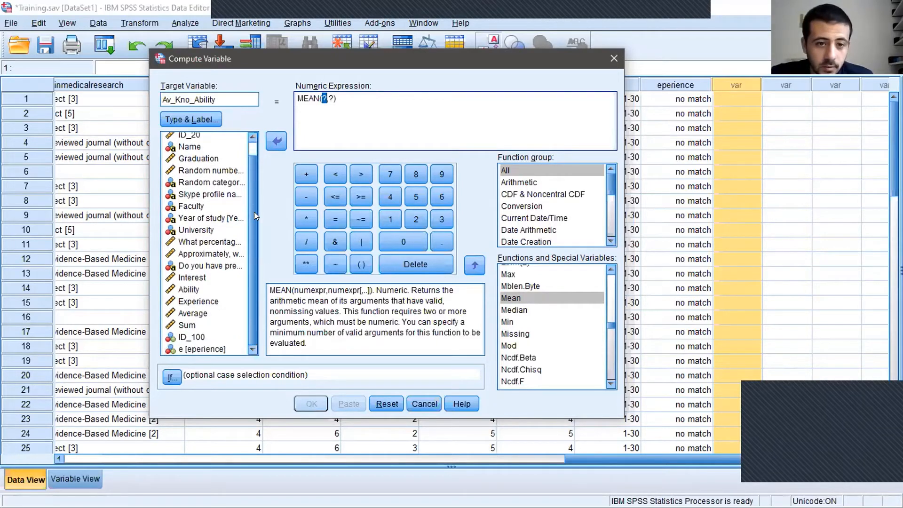
left_click(197, 279)
left_click(276, 141)
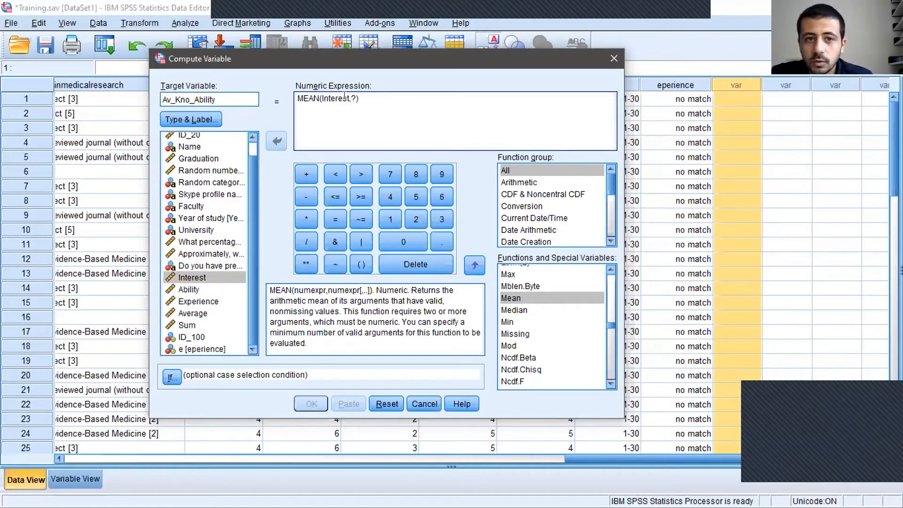
- Select the first MEAN argument, delete its scrambled text and insert the Interest variable again
left_click_drag(348, 98, 323, 97)
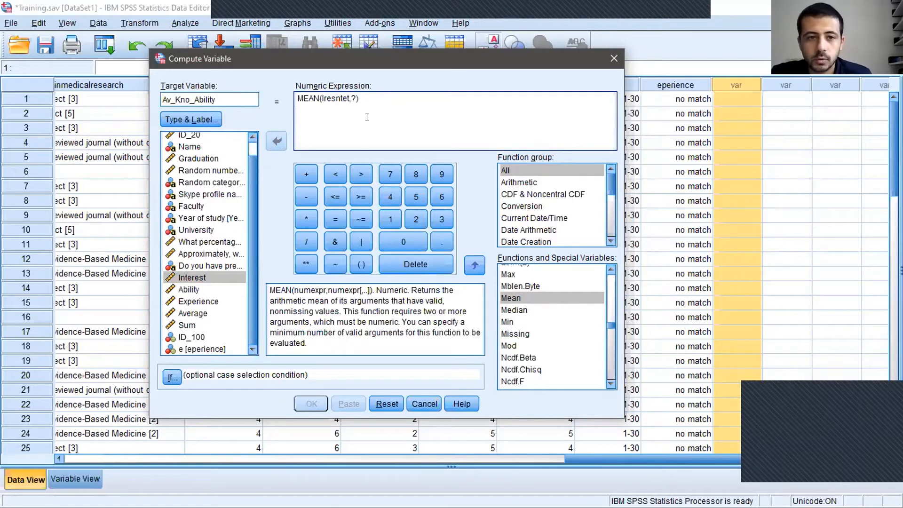
double_click(337, 97)
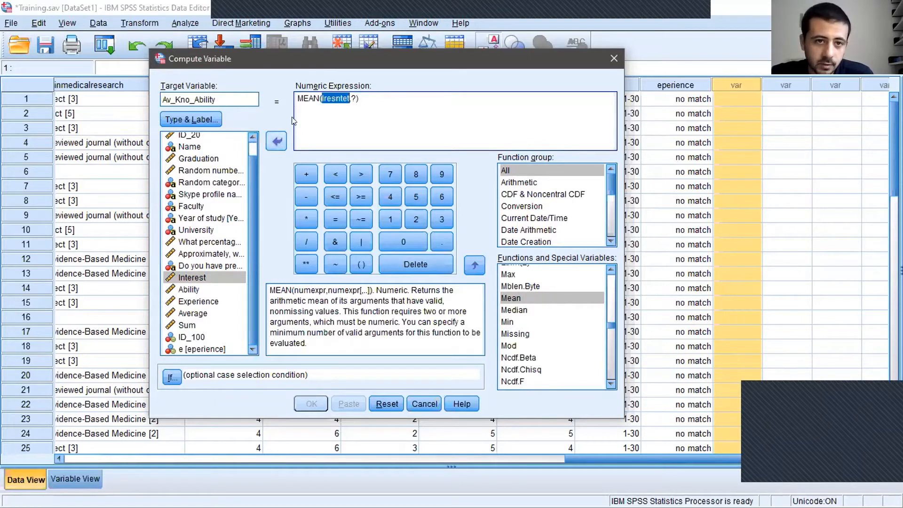
key("Delete")
left_click(204, 277)
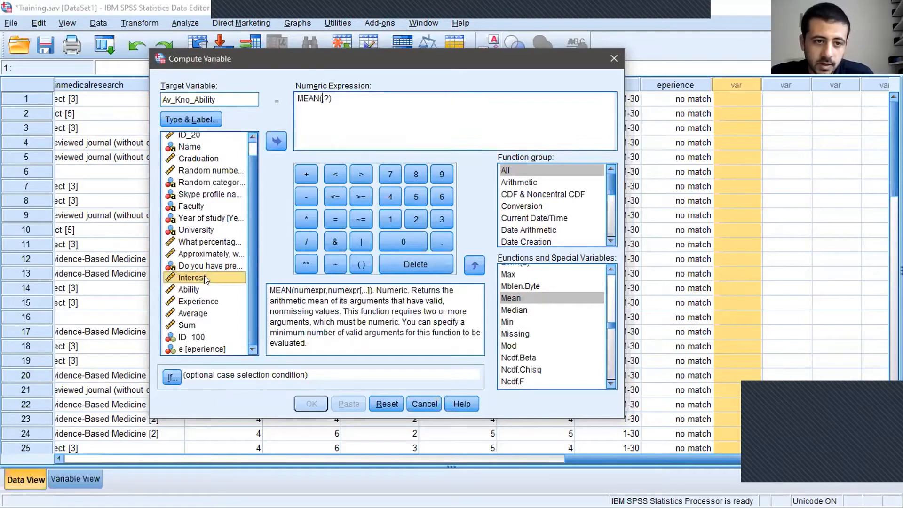
left_click(276, 141)
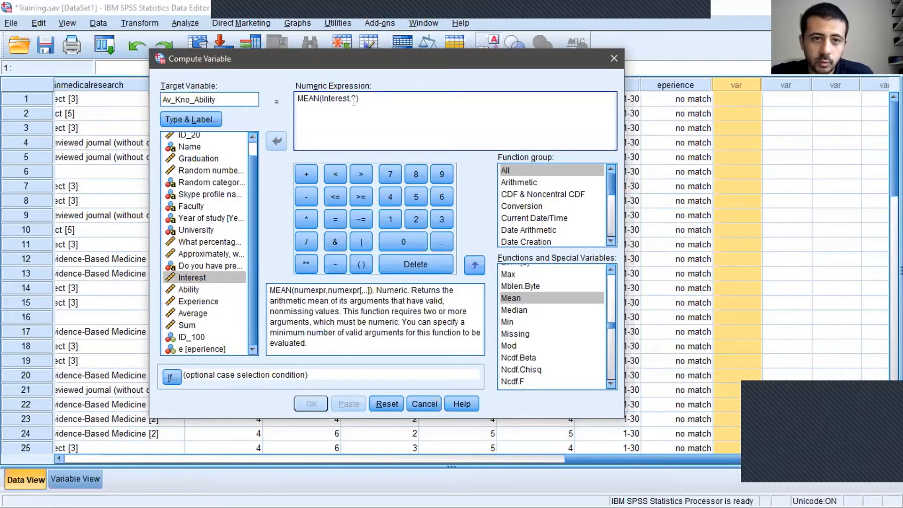
- Replace the second MEAN placeholder with Ability and run the computation of MEAN(Interest,Ability)
key("Delete")
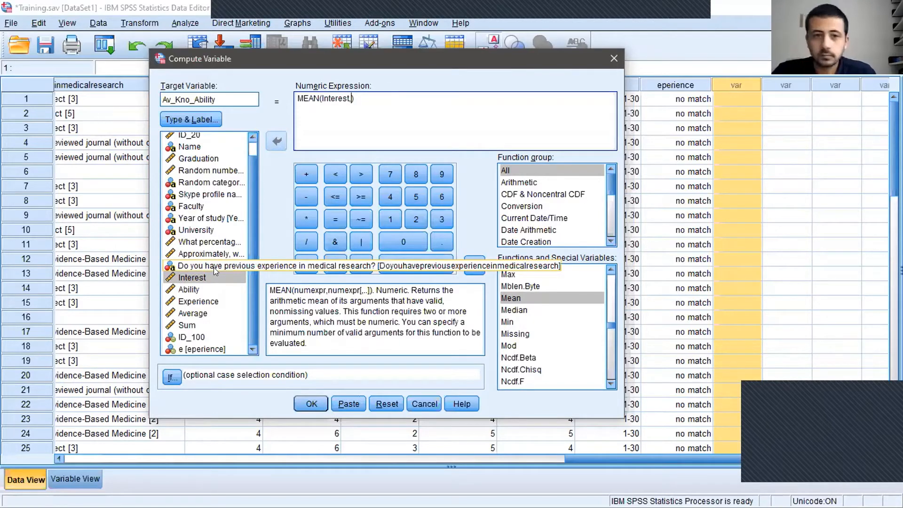
left_click(198, 291)
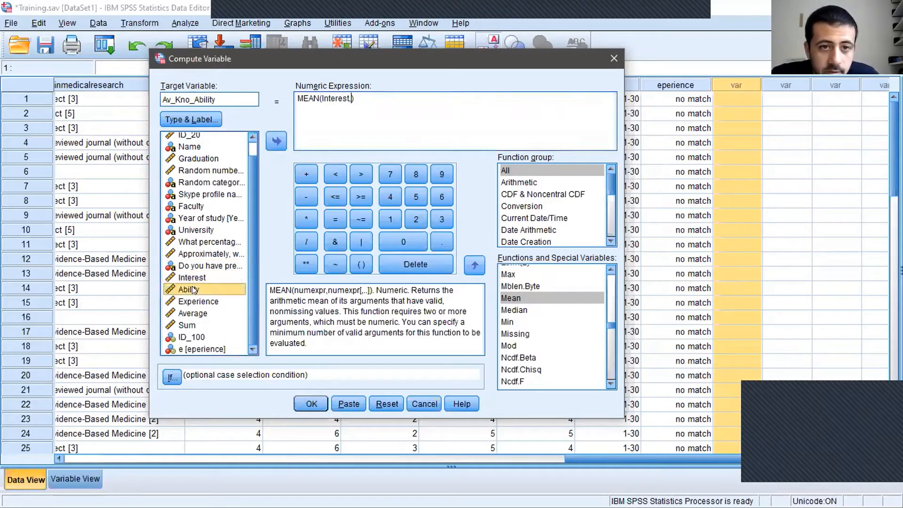
left_click(276, 142)
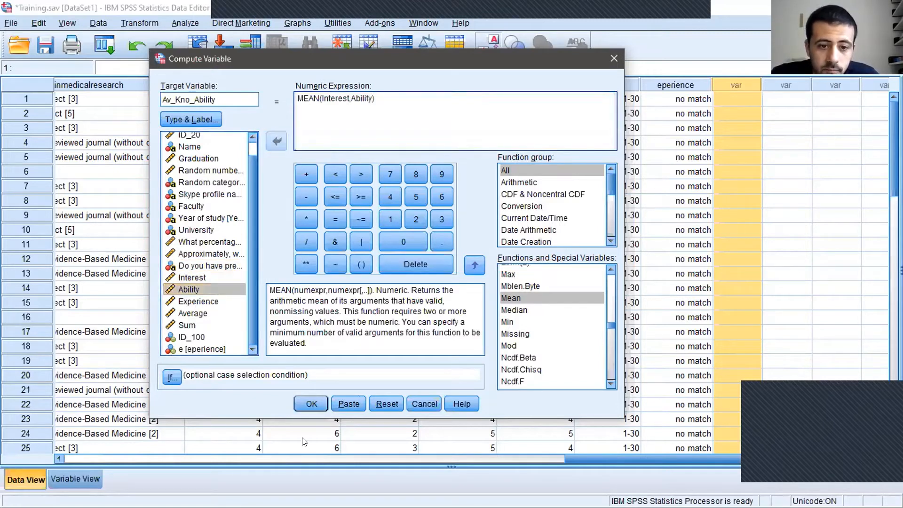
left_click(309, 405)
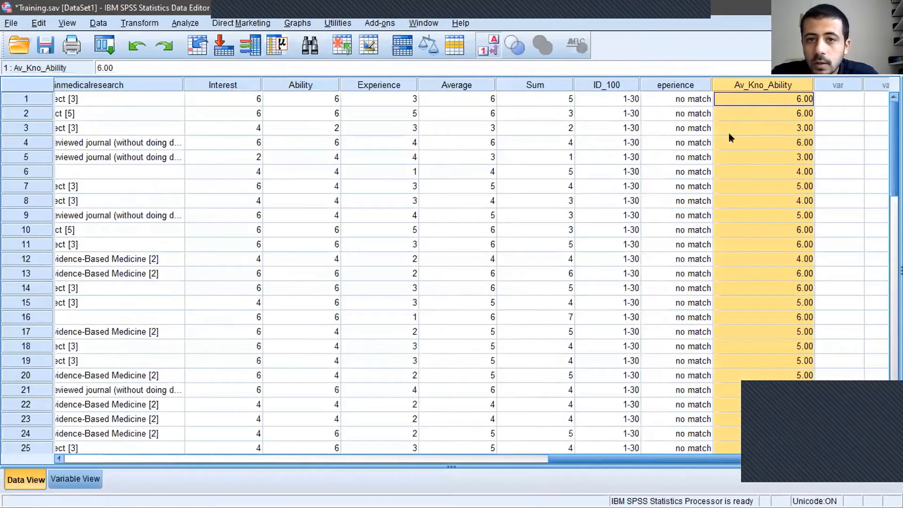
- Compare the Average column with Av_Kno_Ability, and set the decimals of Av_Kno_Ability to 0
left_click(465, 85)
scroll(572, 369, "down", 10)
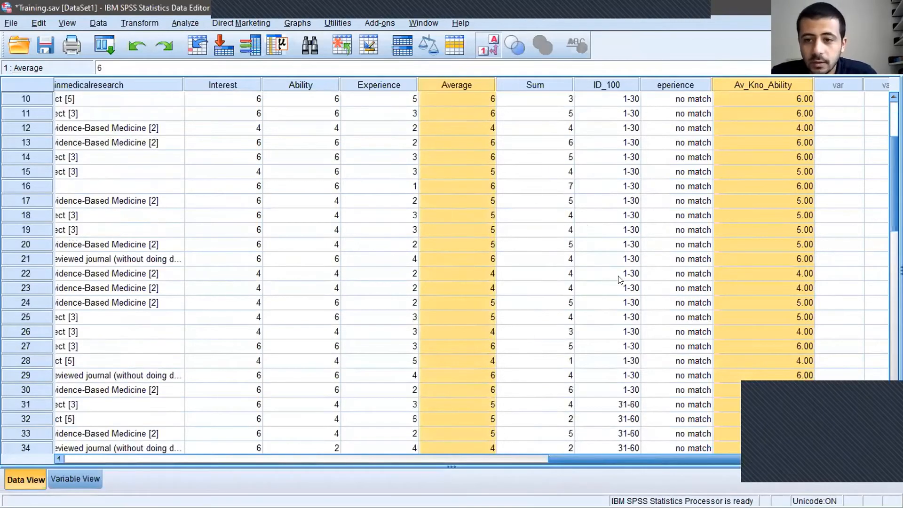
scroll(615, 274, "up", 9)
scroll(615, 274, "up", 1)
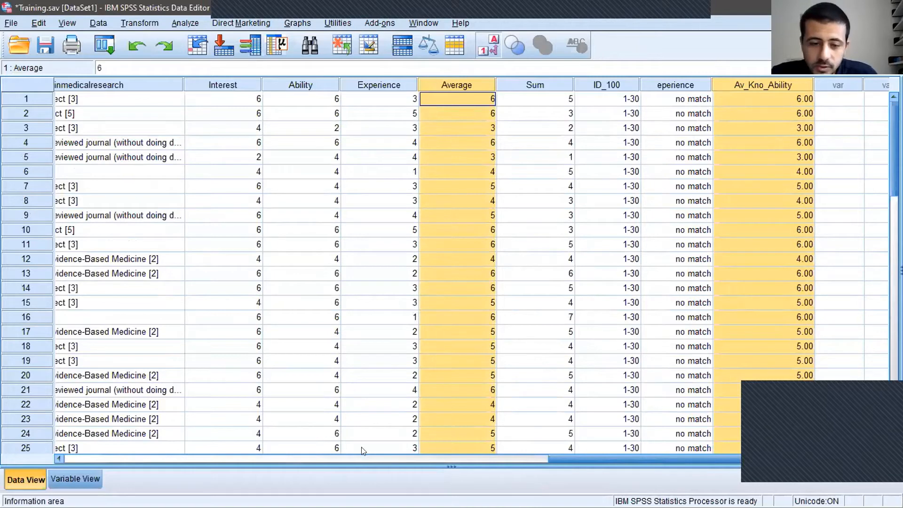
left_click(75, 479)
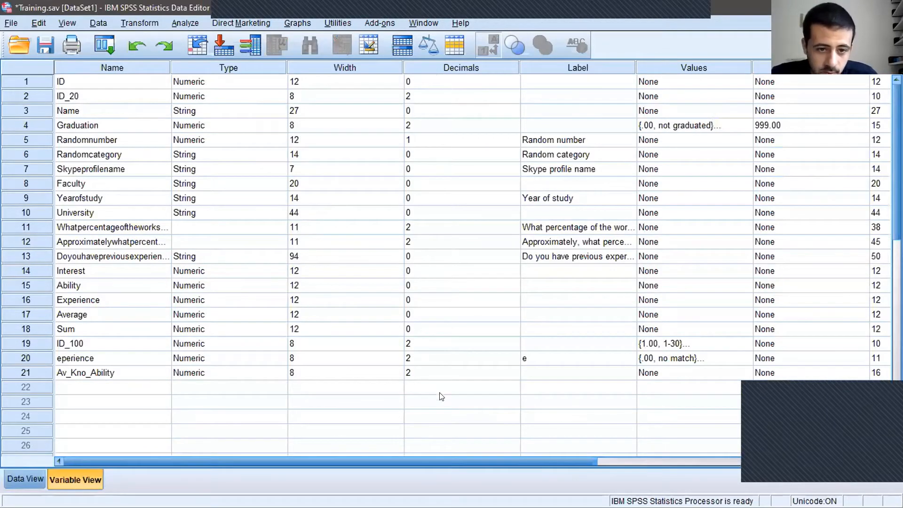
left_click(431, 371)
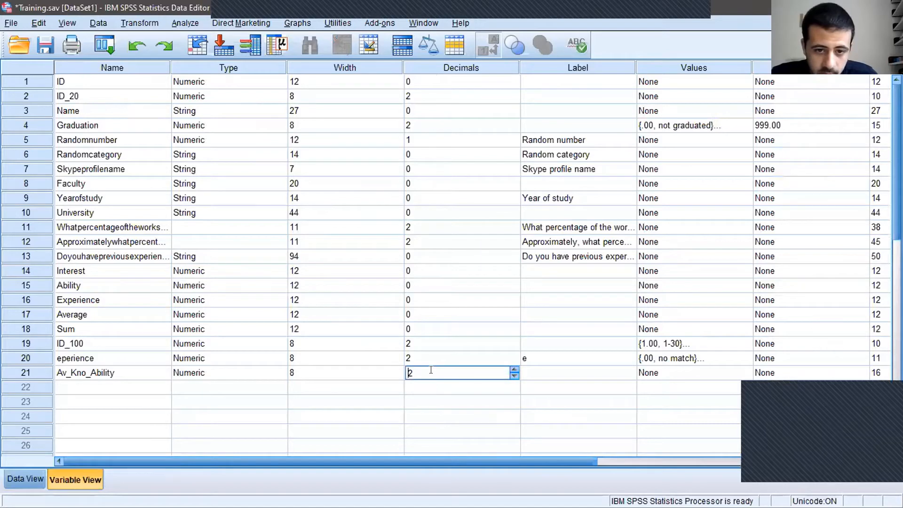
double_click(513, 375)
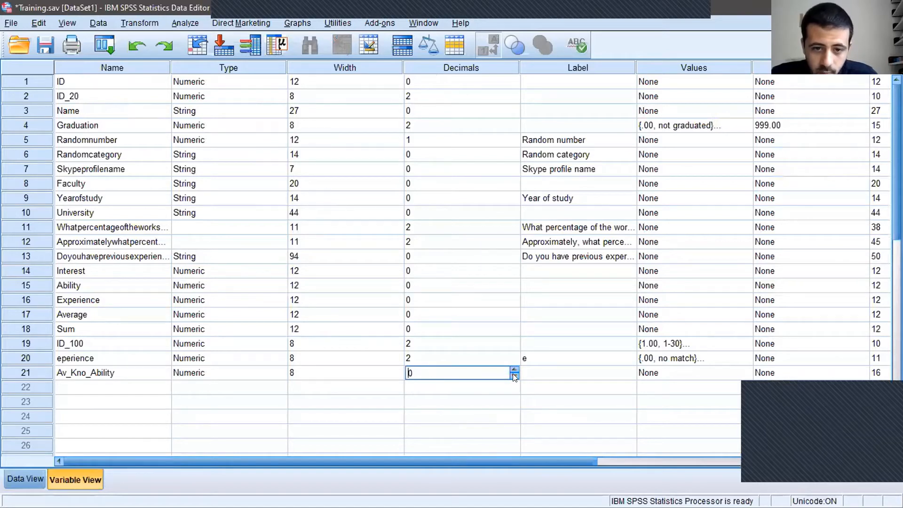
left_click(15, 482)
left_click(745, 126)
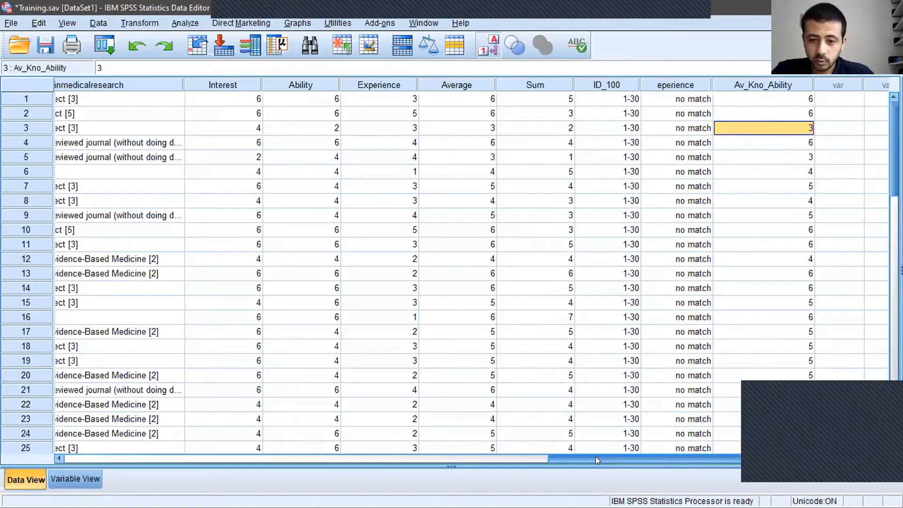
left_click_drag(595, 457, 117, 285)
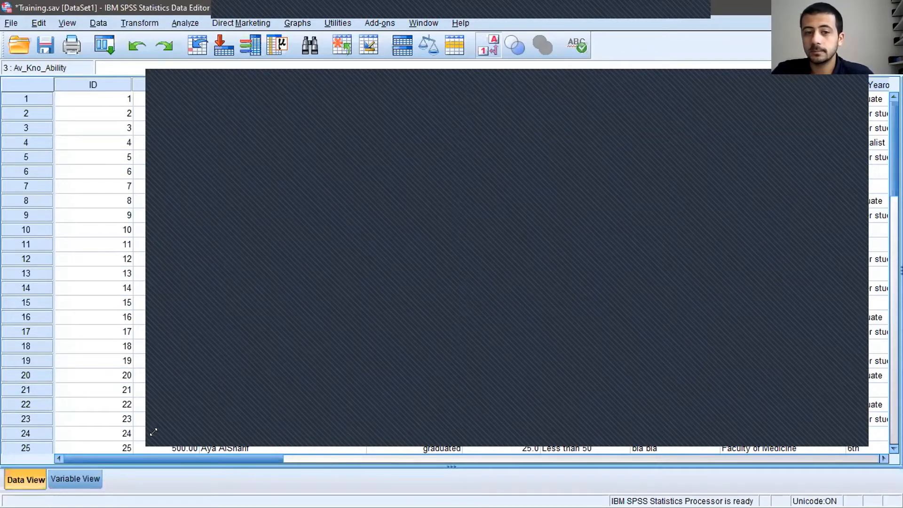
left_click_drag(153, 432, 63, 472)
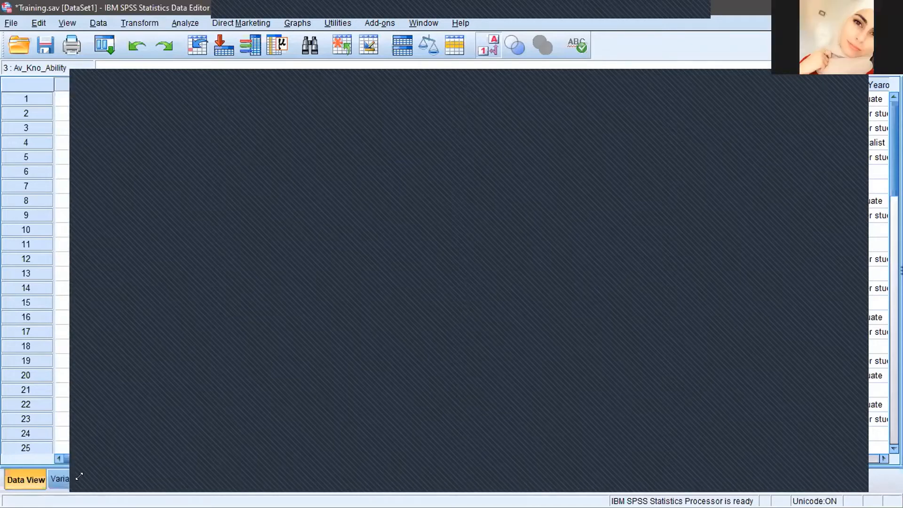
left_click_drag(79, 476, 72, 481)
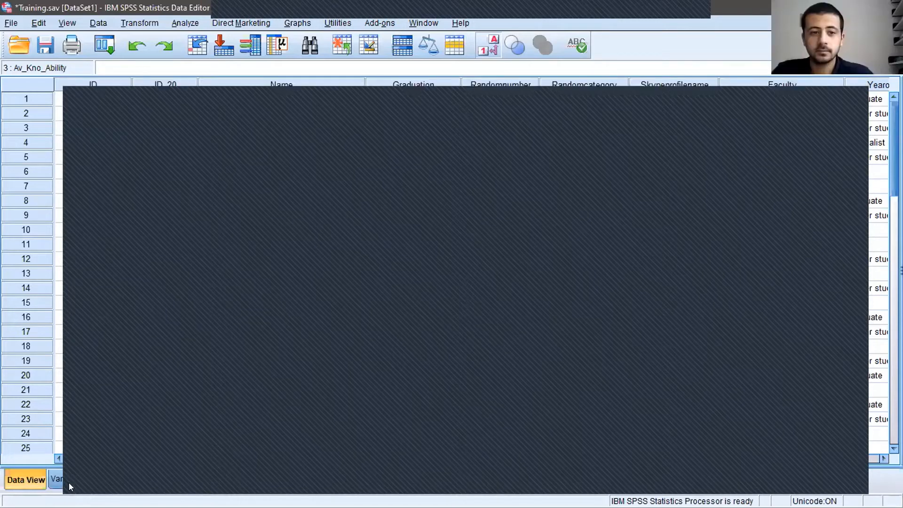
- Restrict the Compute Variable calculation MEAN(Interest,Ability) to cases that satisfy the condition Sum < 10
left_click(139, 23)
left_click(150, 40)
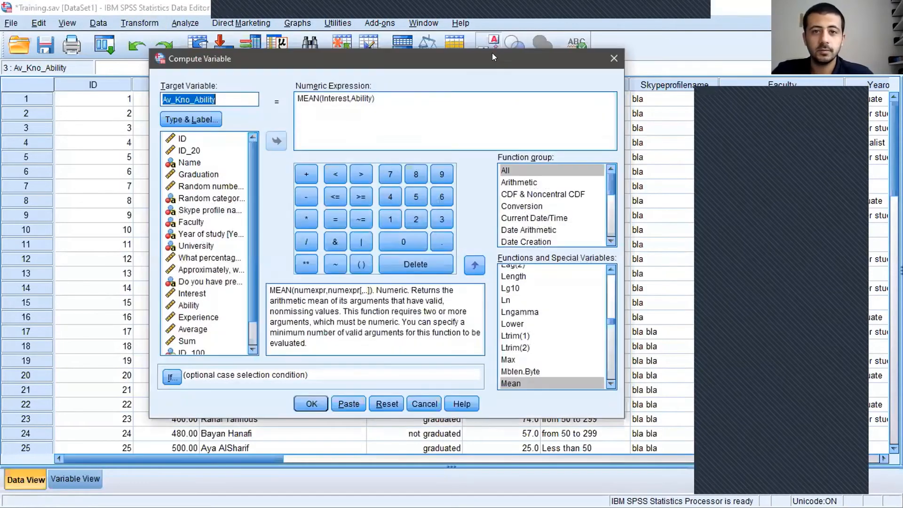
left_click_drag(490, 67, 476, 67)
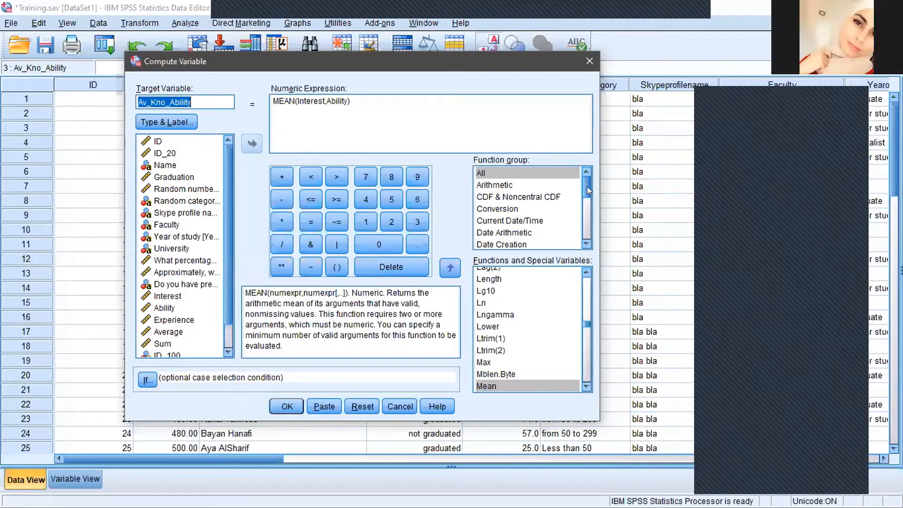
left_click_drag(587, 186, 586, 162)
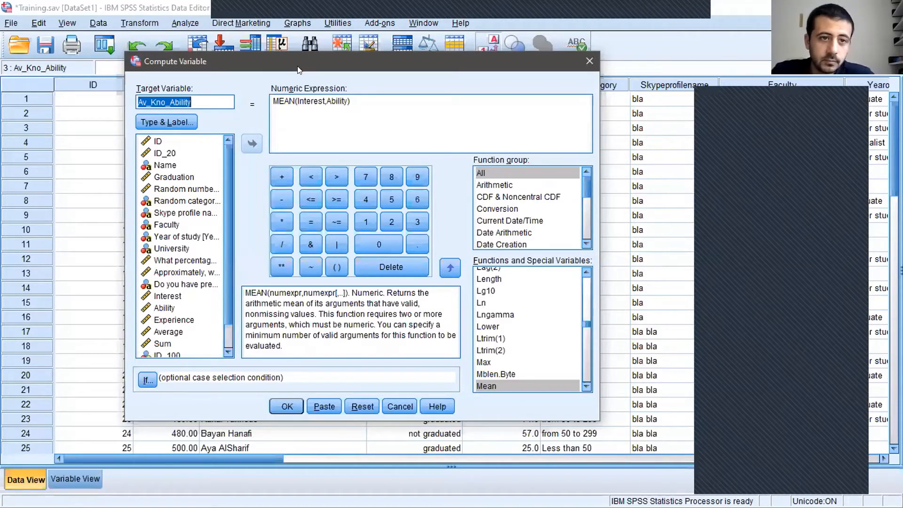
left_click_drag(312, 57, 470, 40)
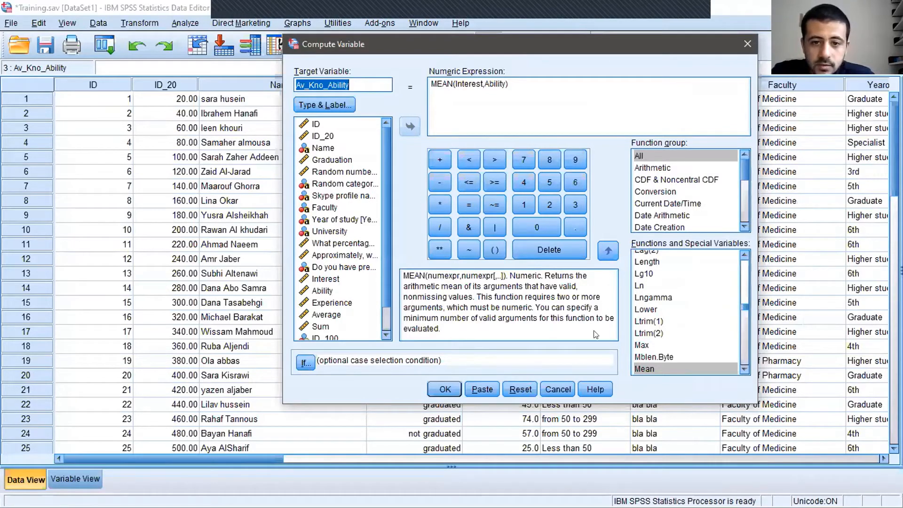
left_click(304, 363)
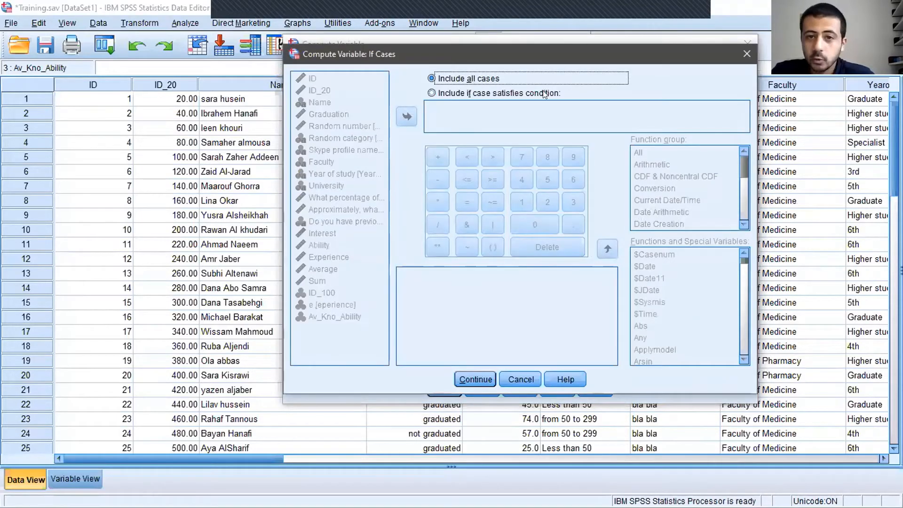
left_click(432, 94)
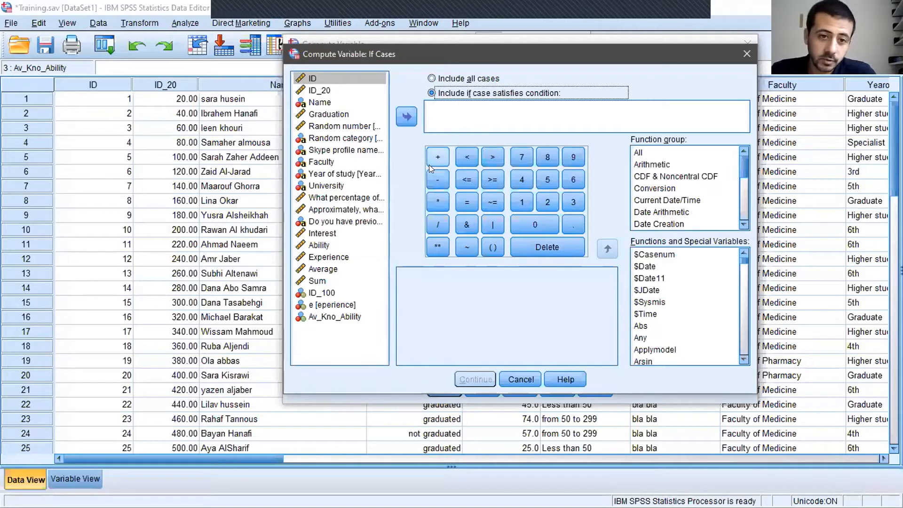
left_click(318, 280)
left_click(406, 117)
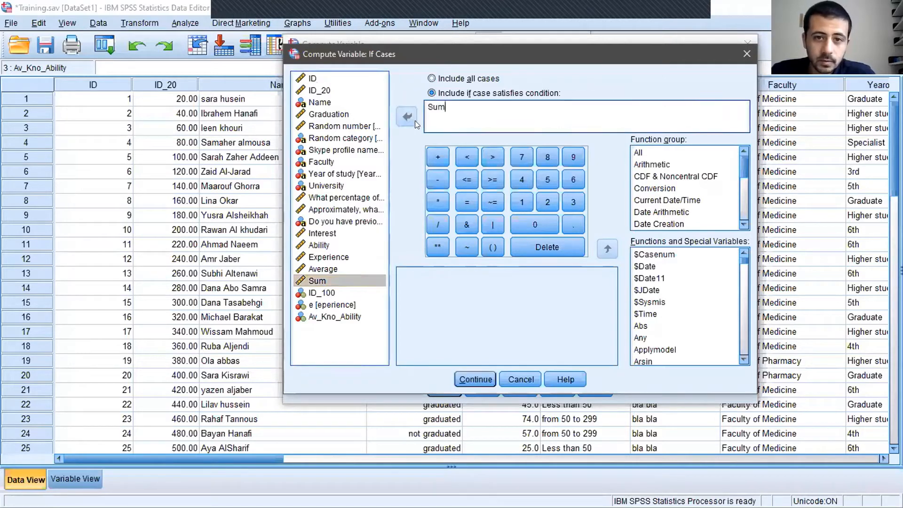
left_click(466, 156)
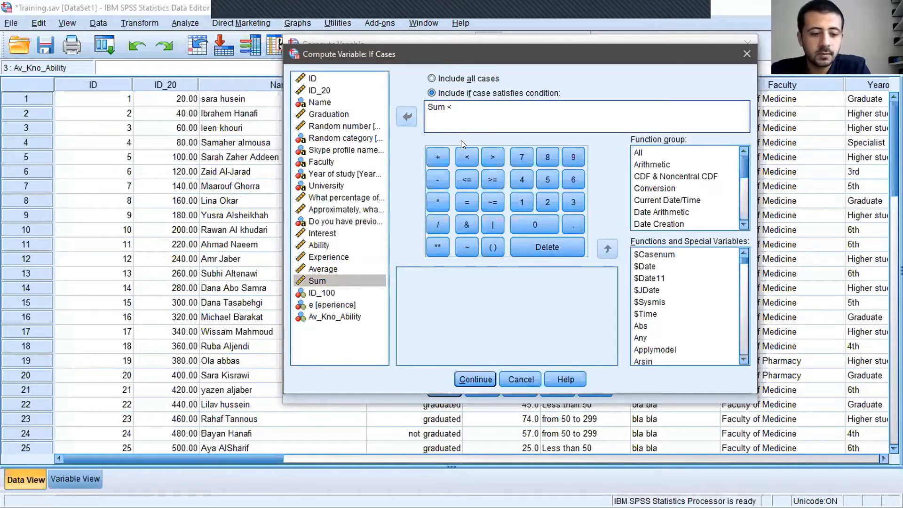
type("10")
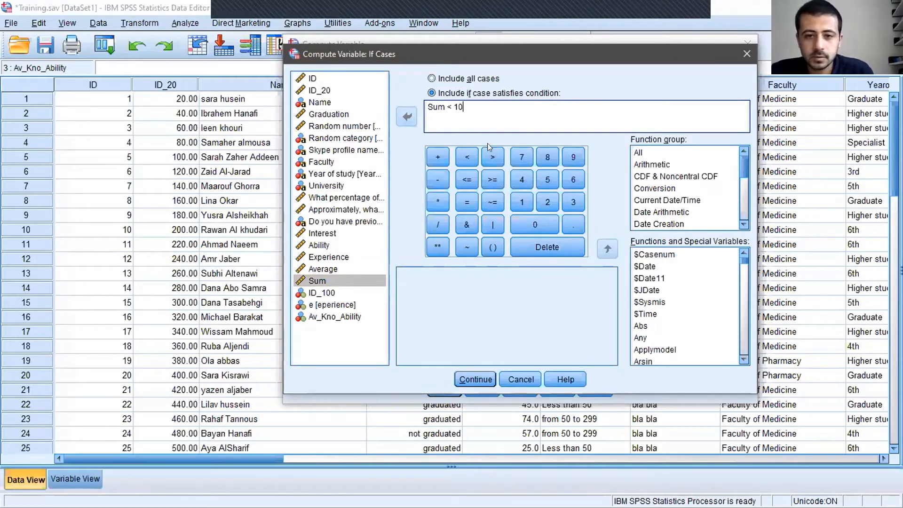
left_click(485, 379)
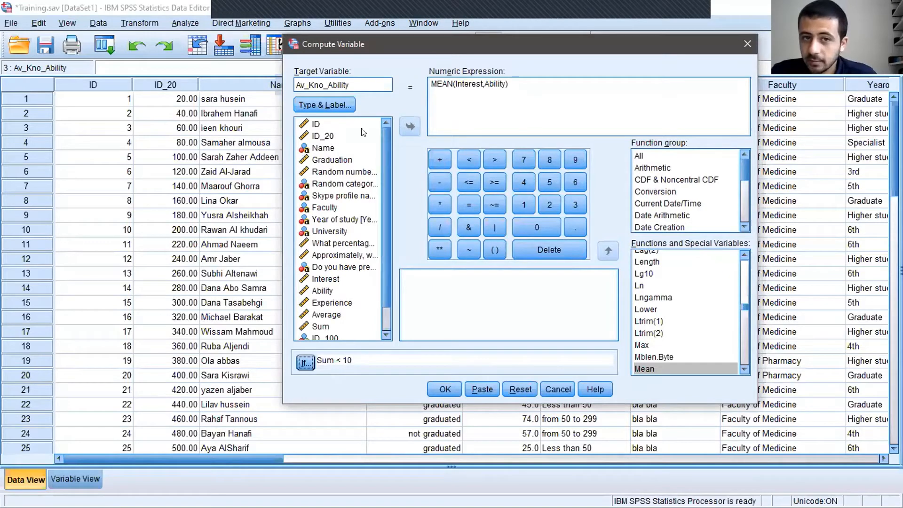
- Run the conditional computation into a new variable named Av_Kno_Ability_IF and review its column in the data
left_click(349, 84)
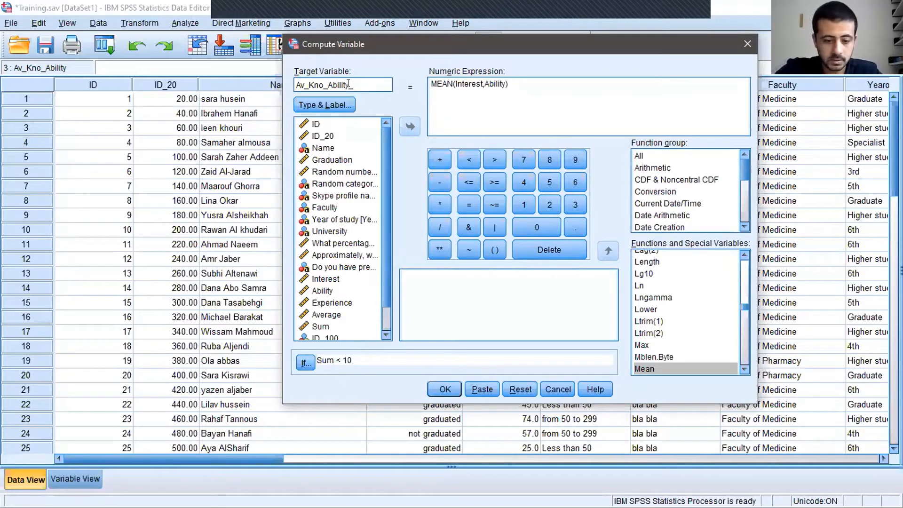
type("_IF")
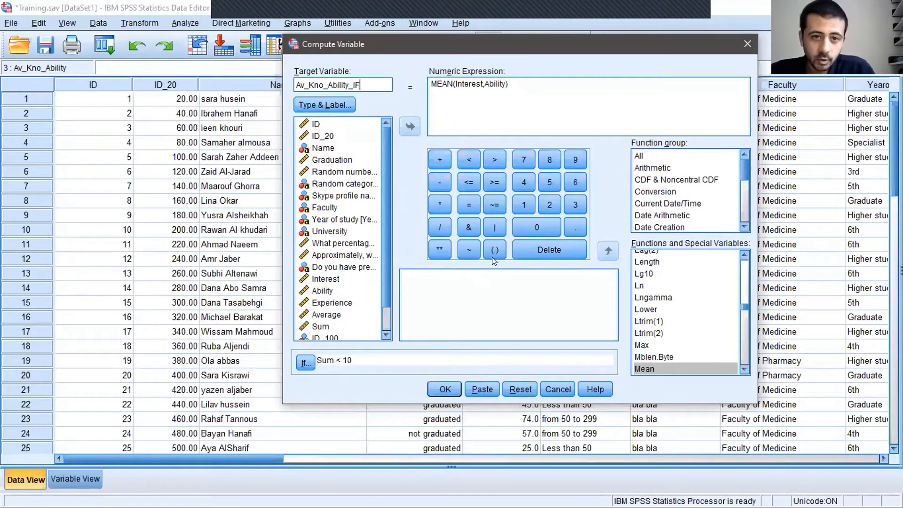
left_click(445, 389)
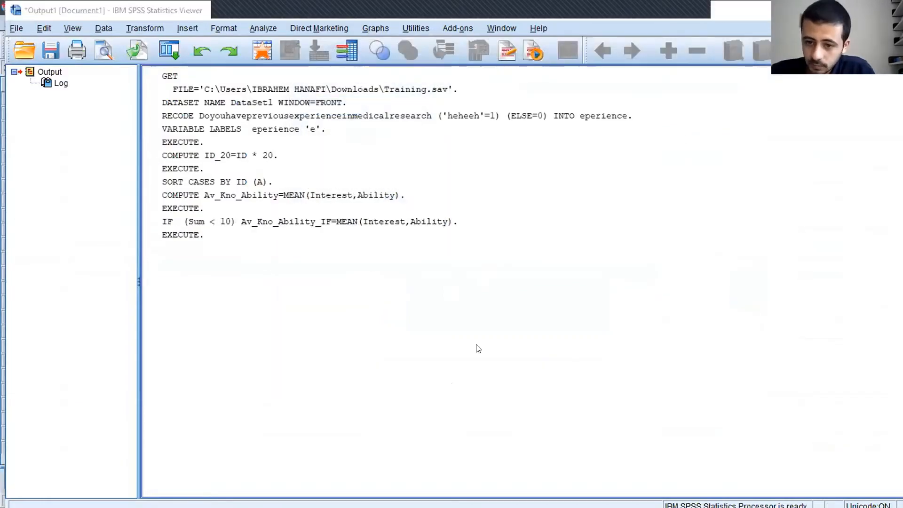
key("alt+Tab")
left_click_drag(146, 458, 702, 463)
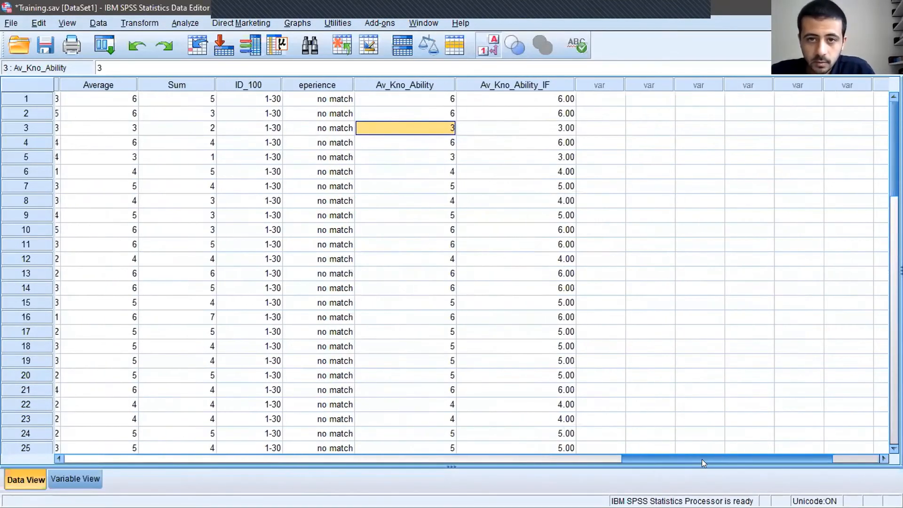
scroll(540, 273, "down", 4)
scroll(542, 272, "down", 6)
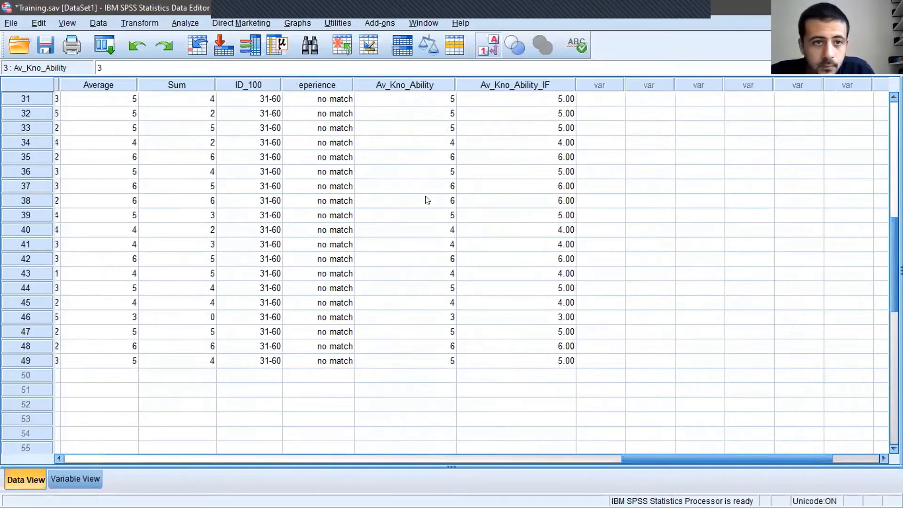
scroll(194, 202, "up", 8)
scroll(197, 205, "up", 2)
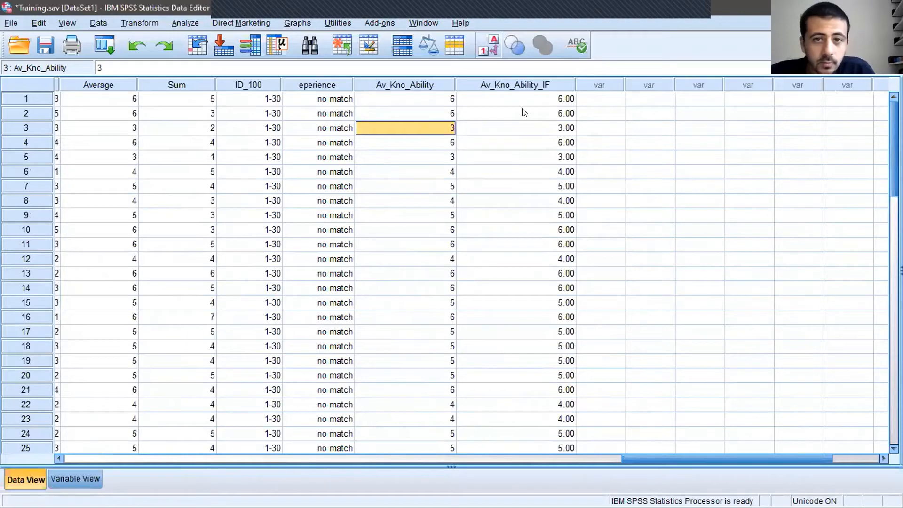
- Reopen the computation of Av_Kno_Ability_IF and change its case condition to Sum < 5
left_click(140, 23)
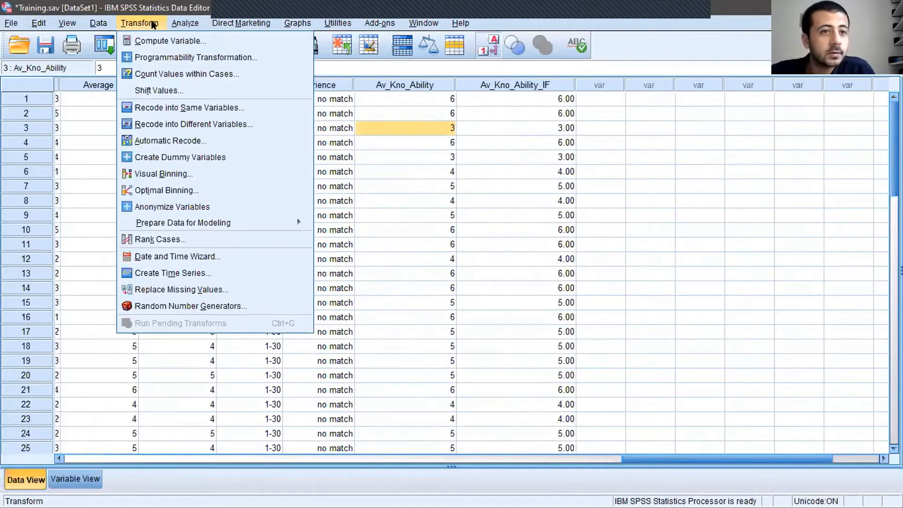
left_click(155, 38)
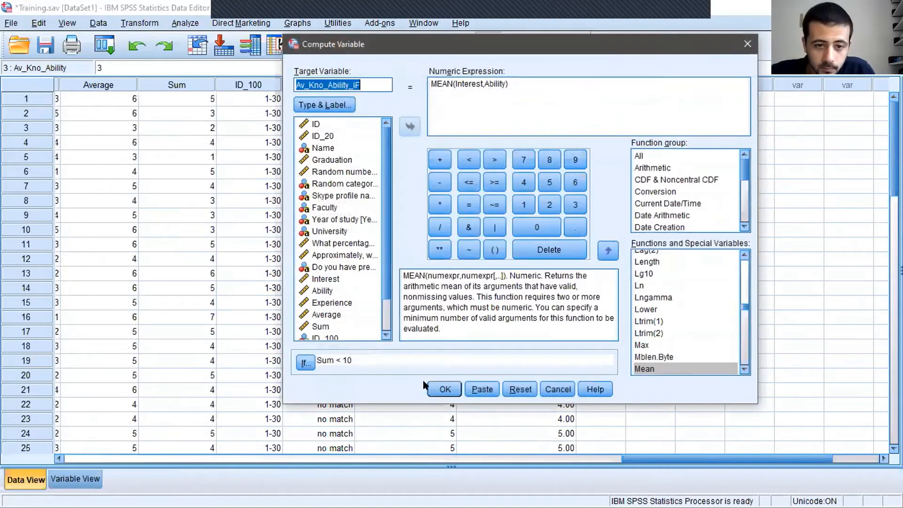
left_click(299, 361)
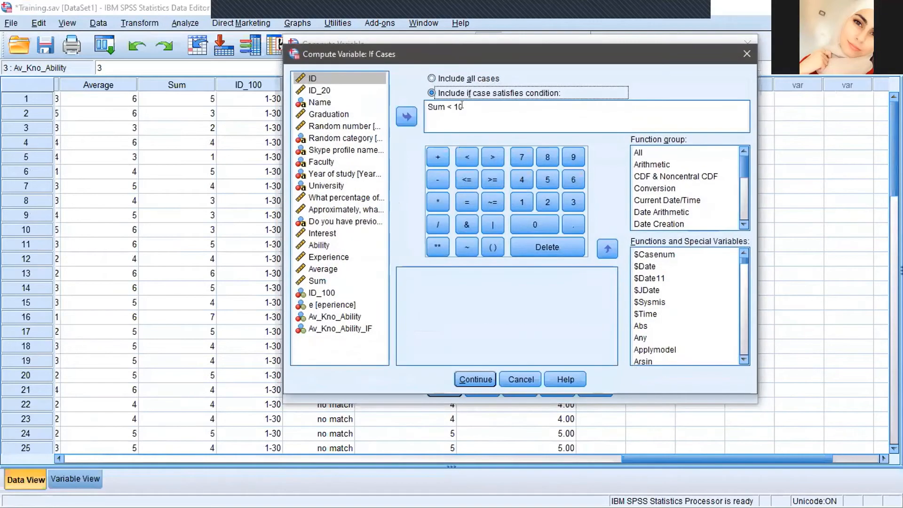
left_click_drag(464, 107, 455, 104)
type("5")
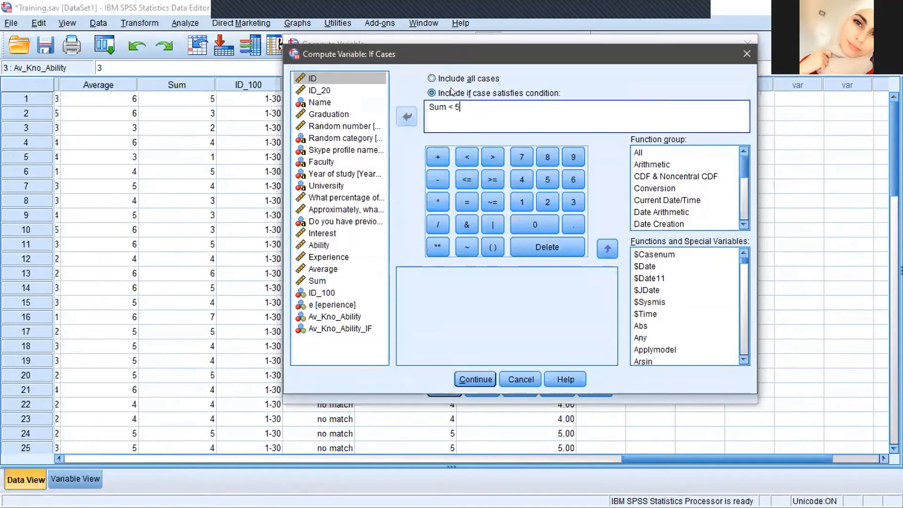
left_click(470, 380)
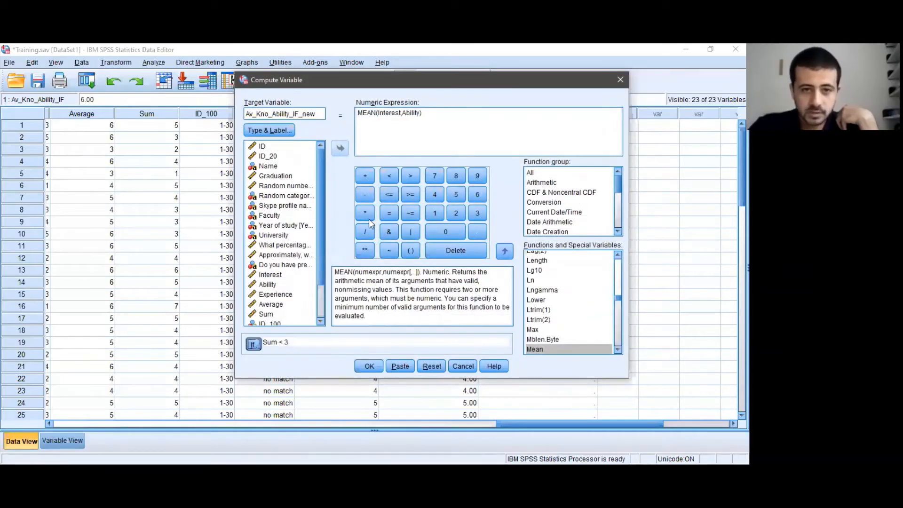
- Set the case condition for the Av_Kno_Ability_IF_new computation to Sum < 5
left_click(292, 132)
key("BackSpace")
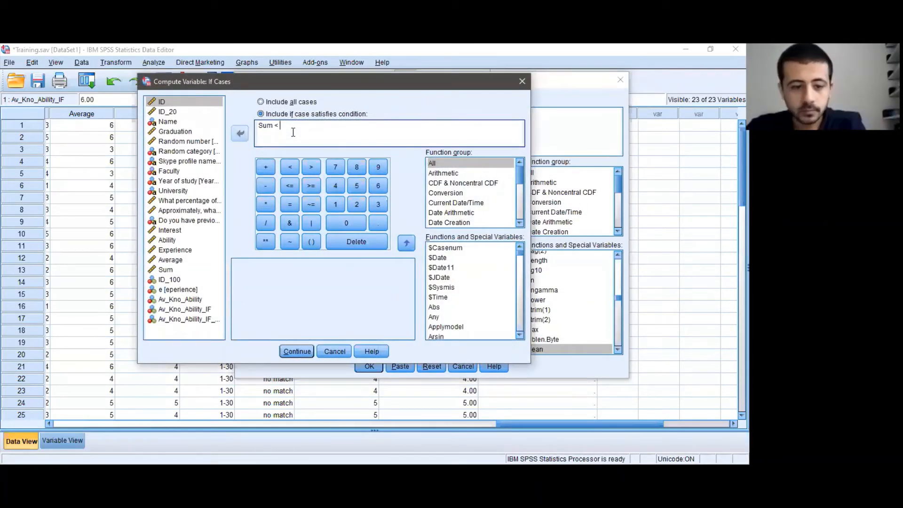
type("5")
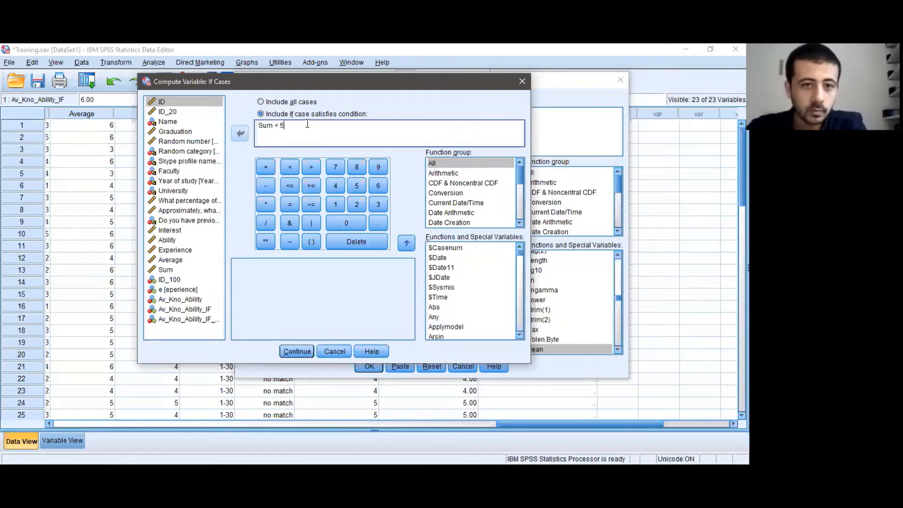
key("Return")
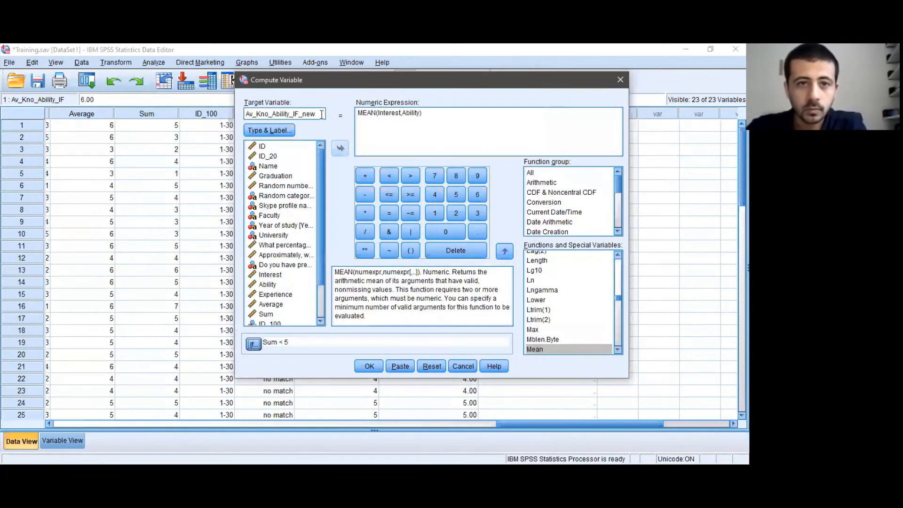
- Rename the target variable Av_Kno_Ability_IF_neww and run the conditional computation of MEAN(Interest,Ability)
left_click(322, 114)
type("w")
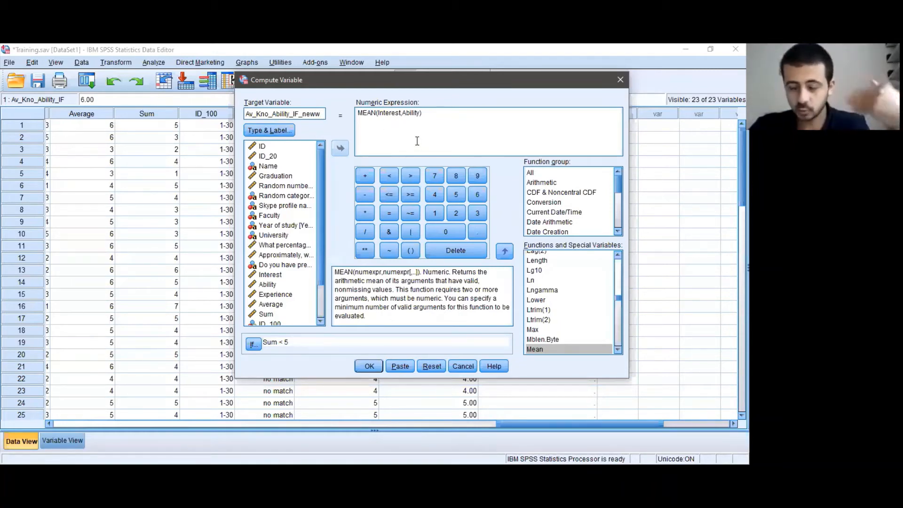
left_click(369, 366)
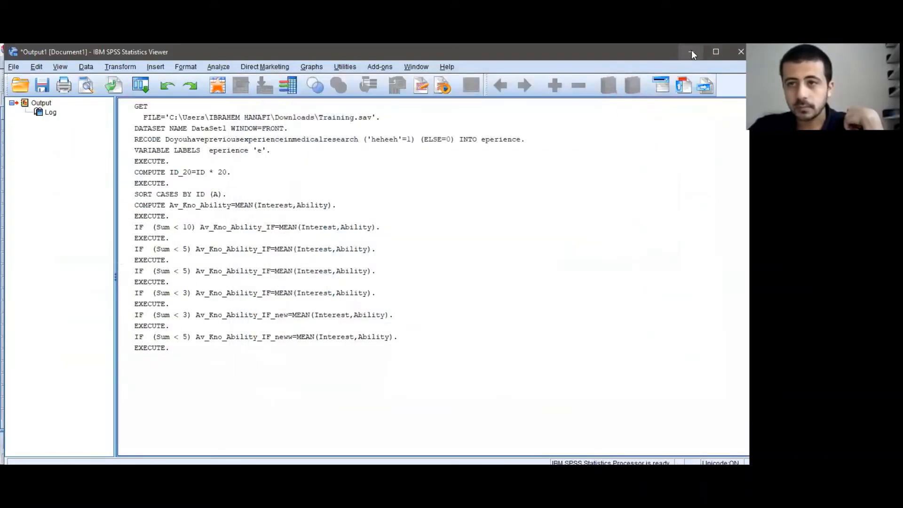
- Return to the data and review the Av_Kno_Ability_IF_neww column across all cases
left_click(692, 51)
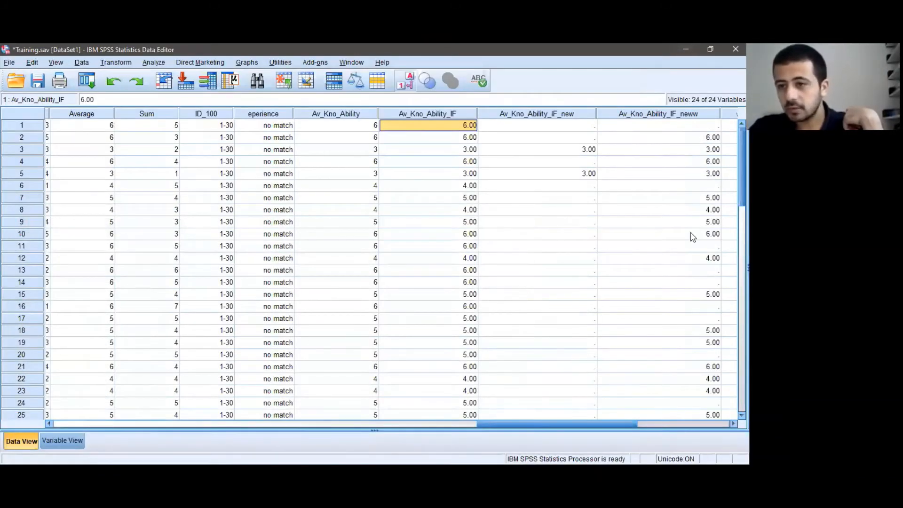
scroll(693, 237, "down", 12)
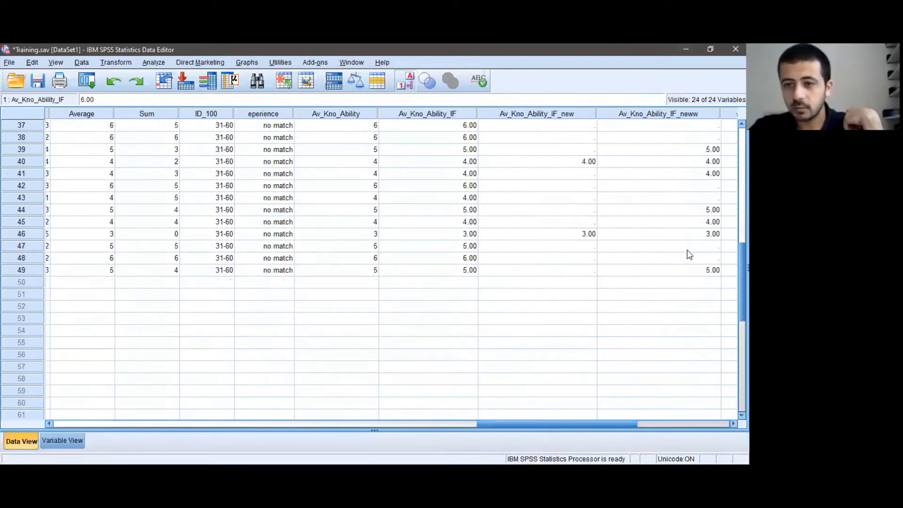
scroll(668, 217, "up", 12)
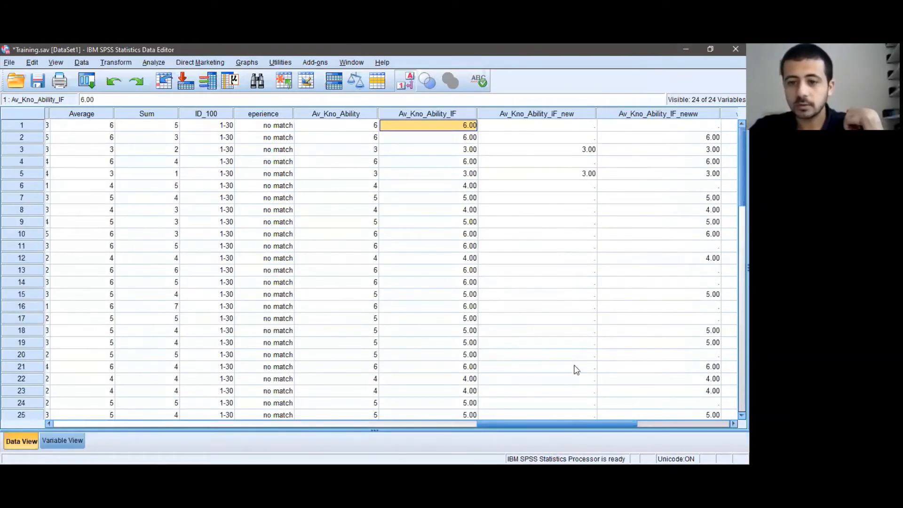
- Go back to the first variables of the dataset, select the Name column and look through its entries
left_click_drag(478, 420, 36, 416)
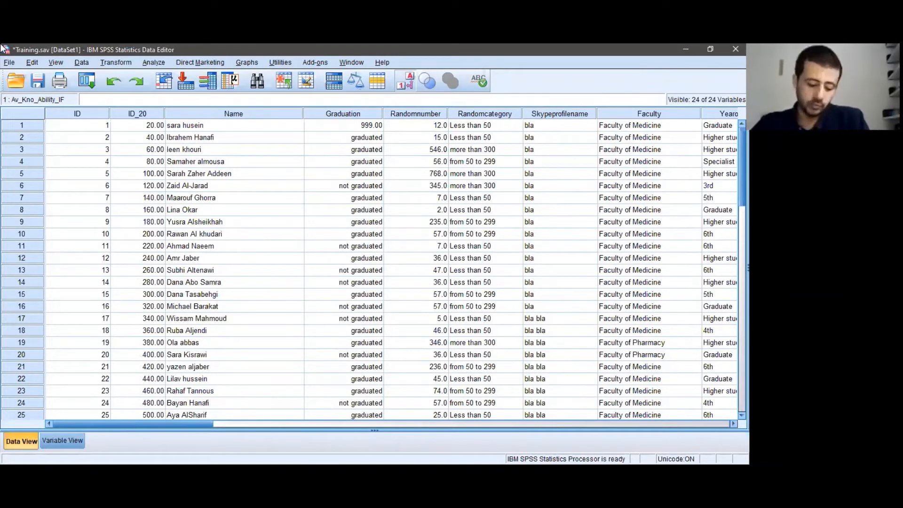
left_click(216, 115)
scroll(227, 273, "down", 9)
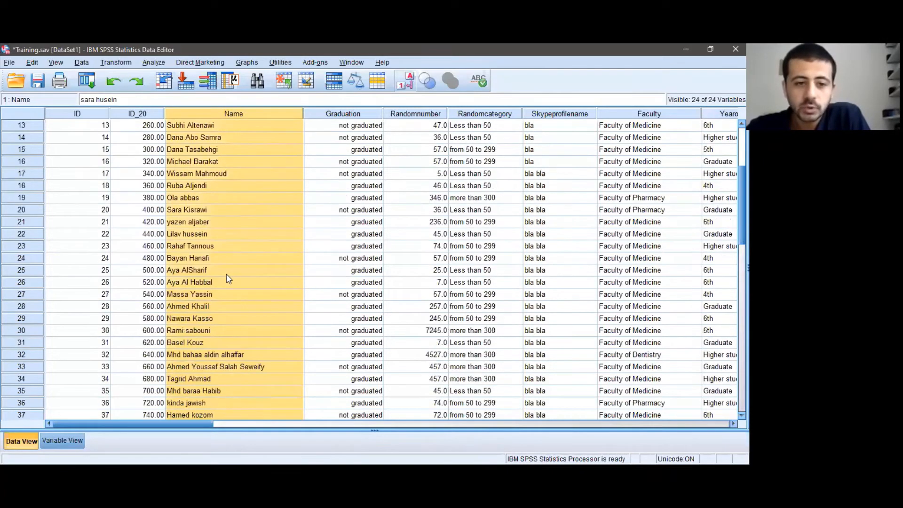
scroll(239, 292, "up", 9)
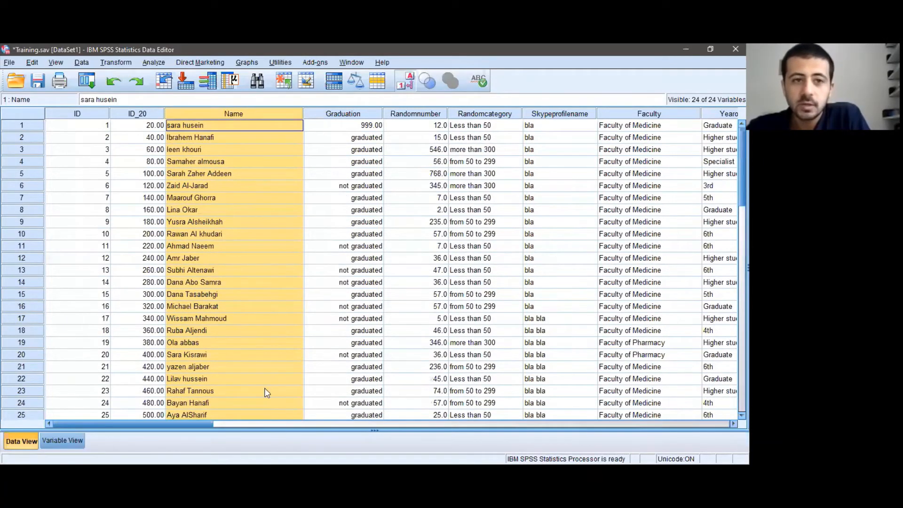
left_click(153, 62)
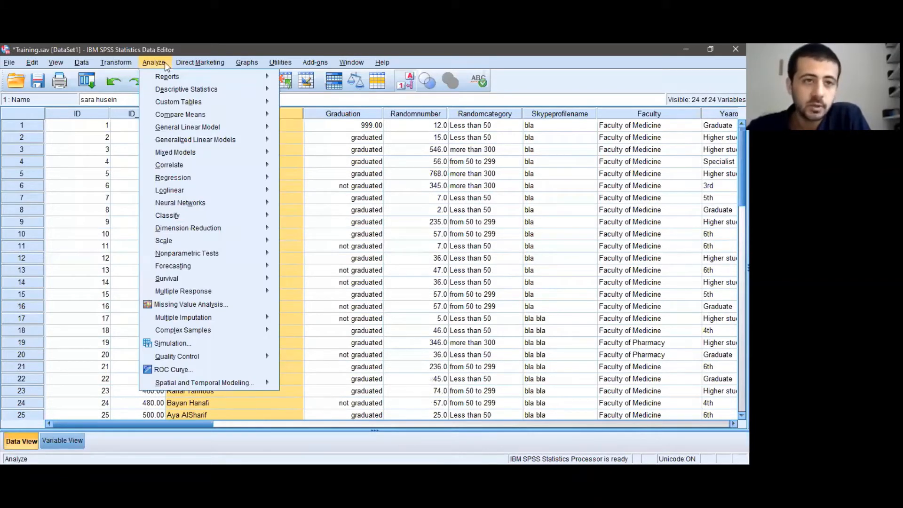
mouse_move(171, 79)
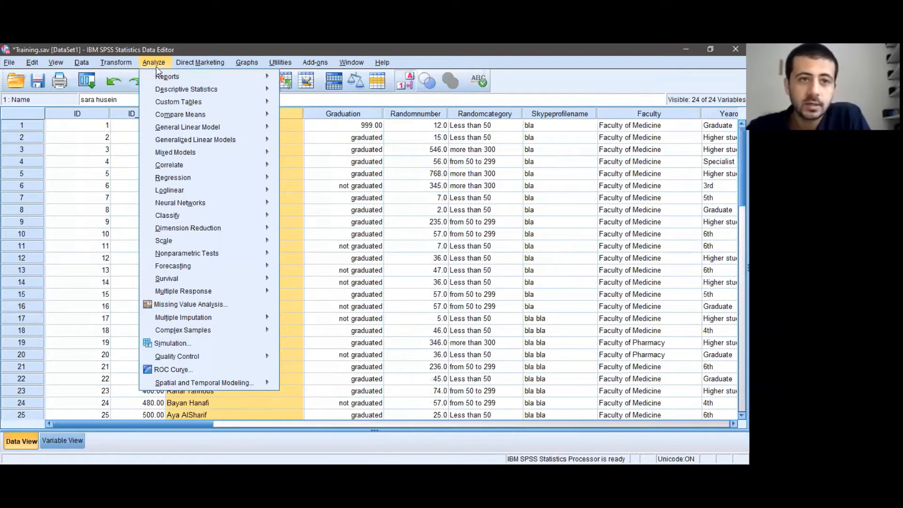
mouse_move(34, 62)
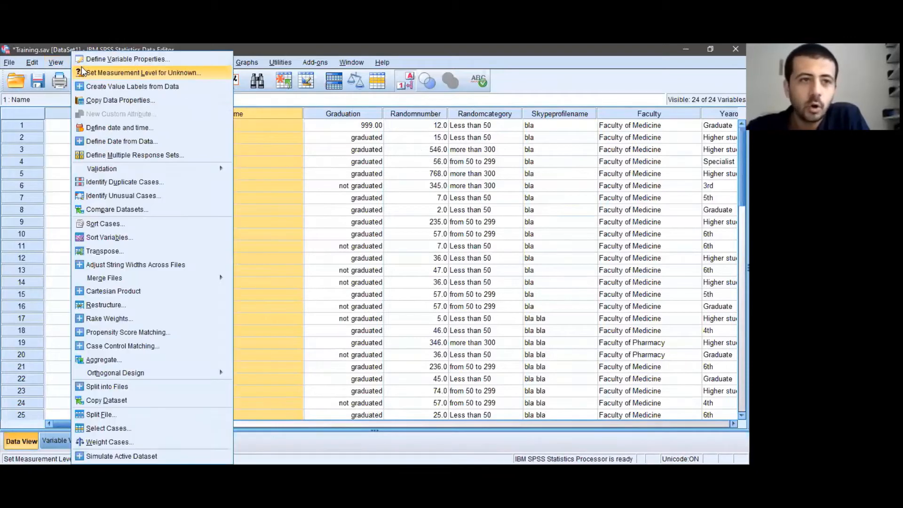
left_click(34, 45)
left_click(82, 62)
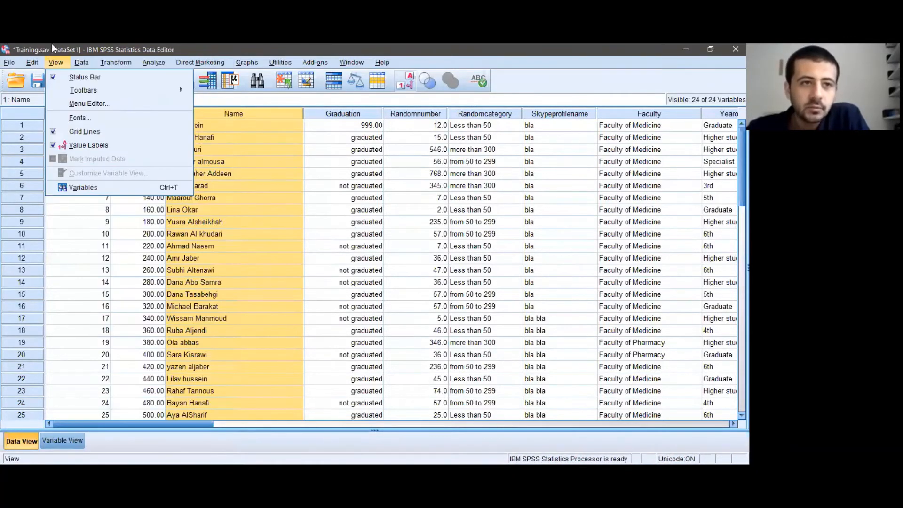
left_click(52, 45)
left_click(82, 63)
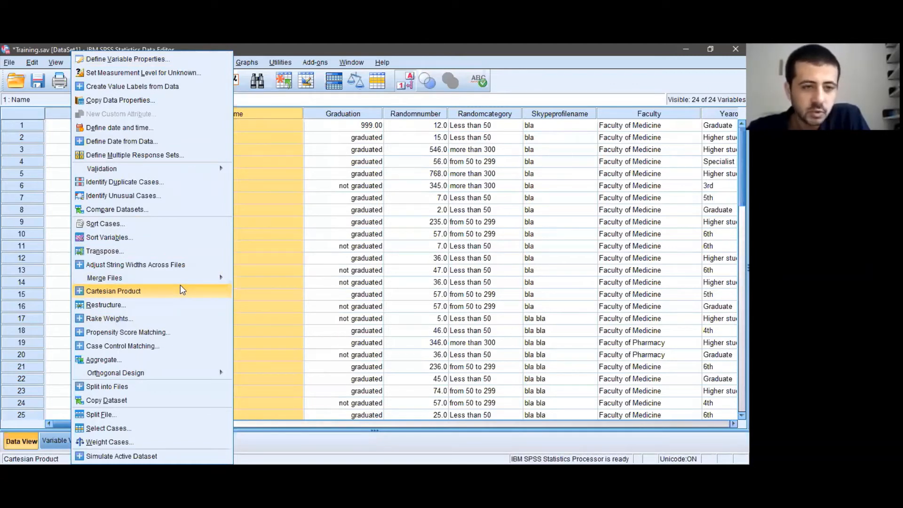
left_click(299, 127)
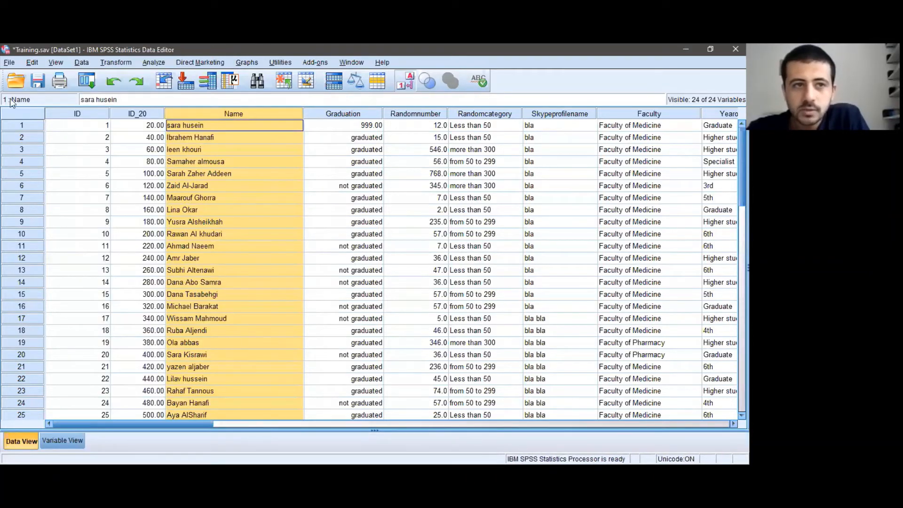
left_click(82, 62)
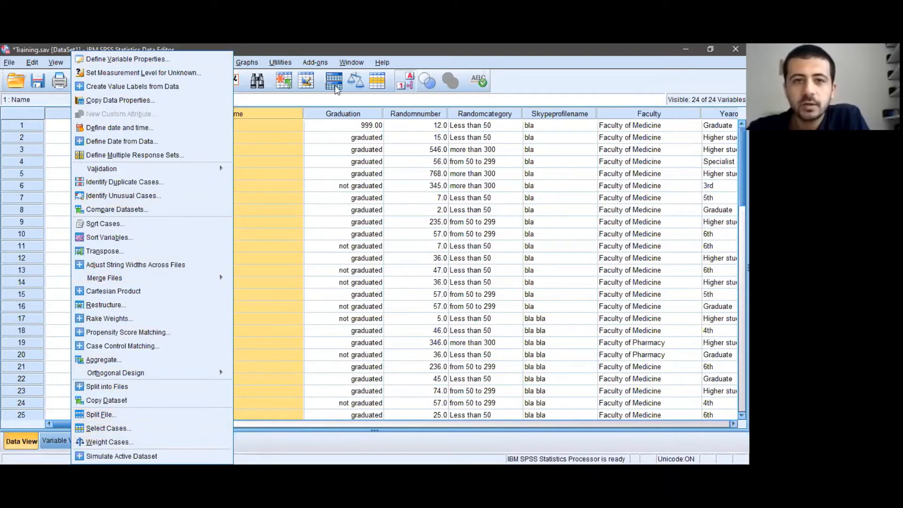
left_click(417, 71)
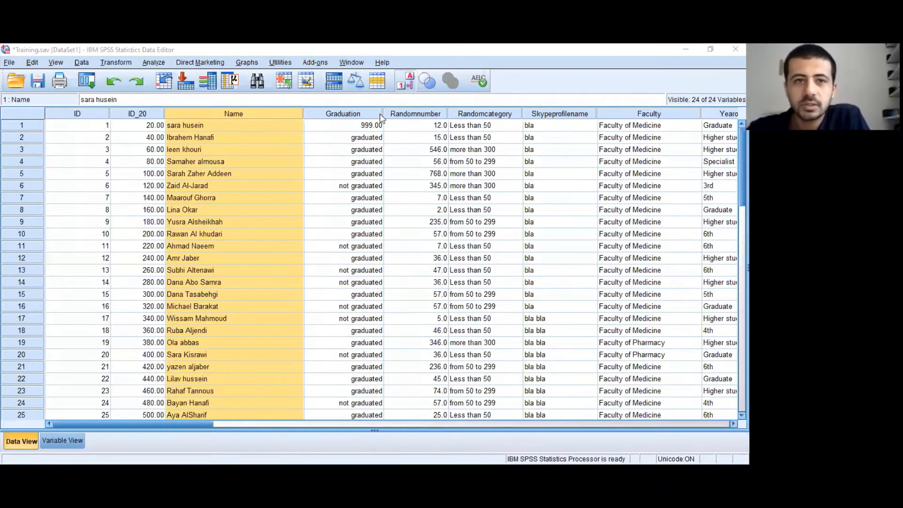
left_click(118, 62)
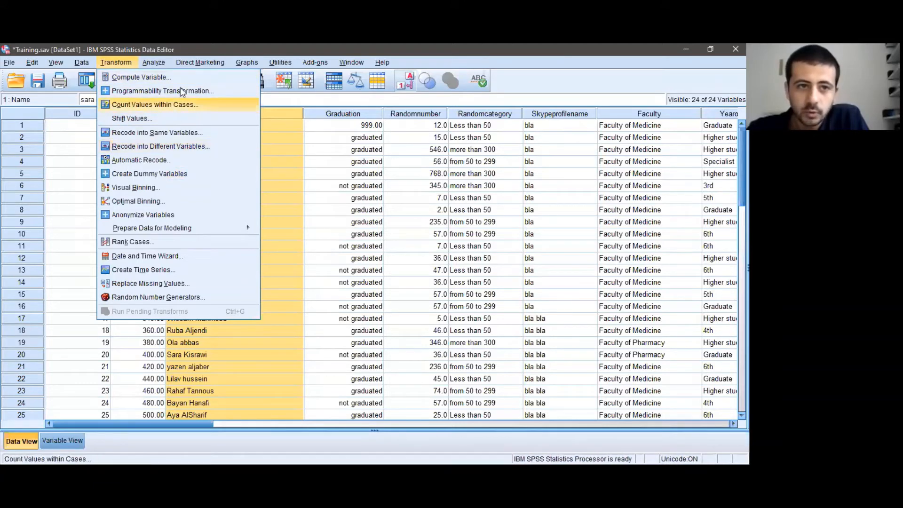
mouse_move(162, 63)
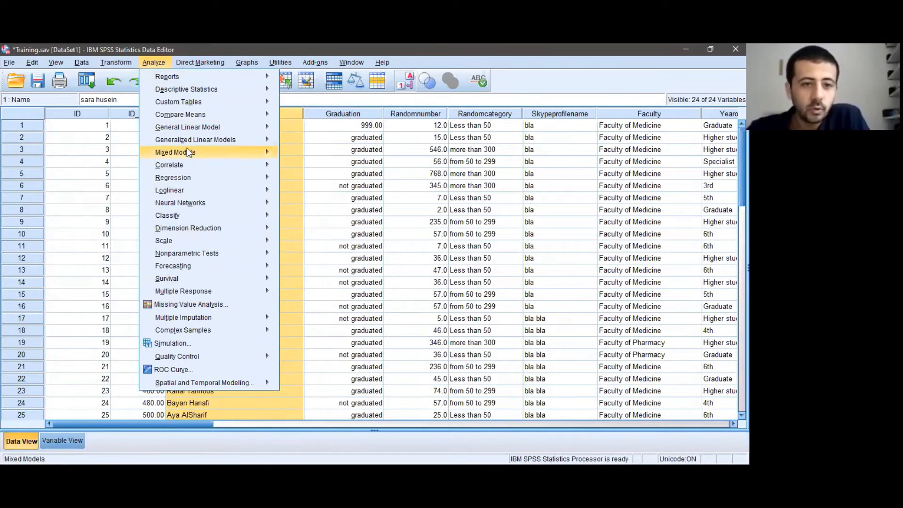
mouse_move(187, 152)
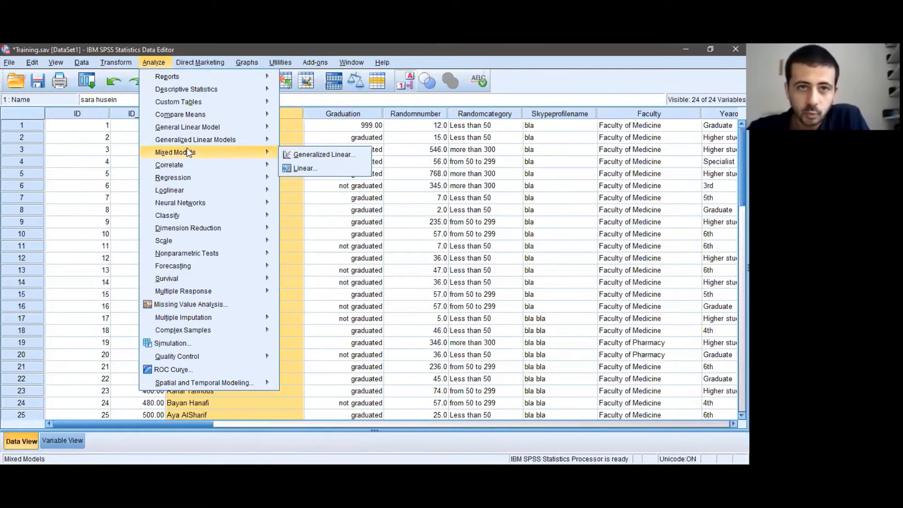
mouse_move(247, 62)
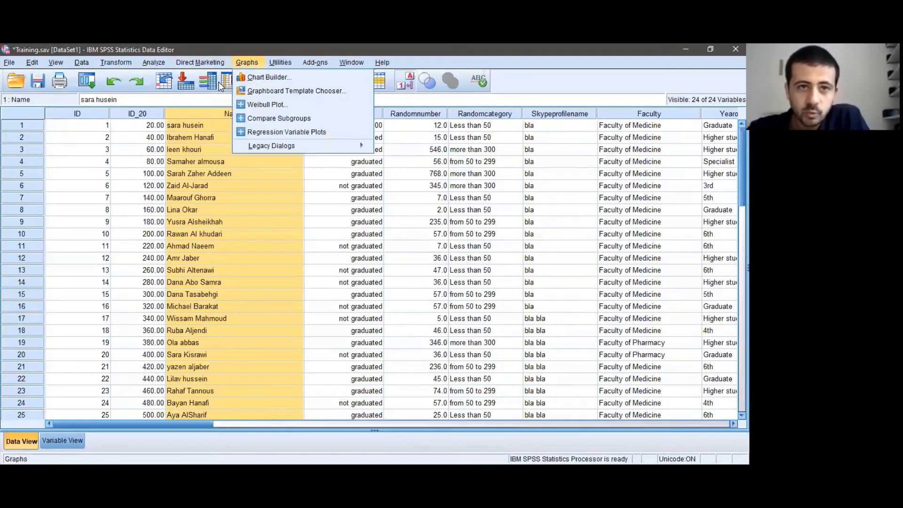
key("Left")
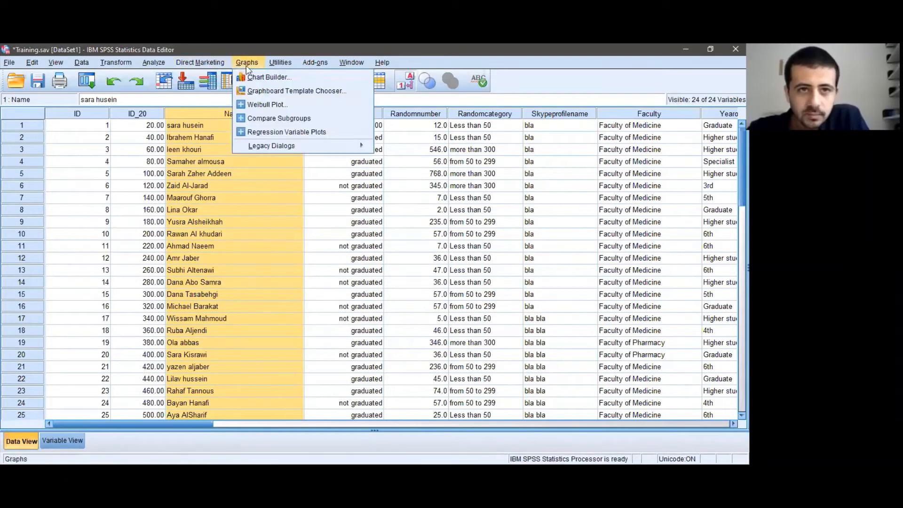
mouse_move(275, 65)
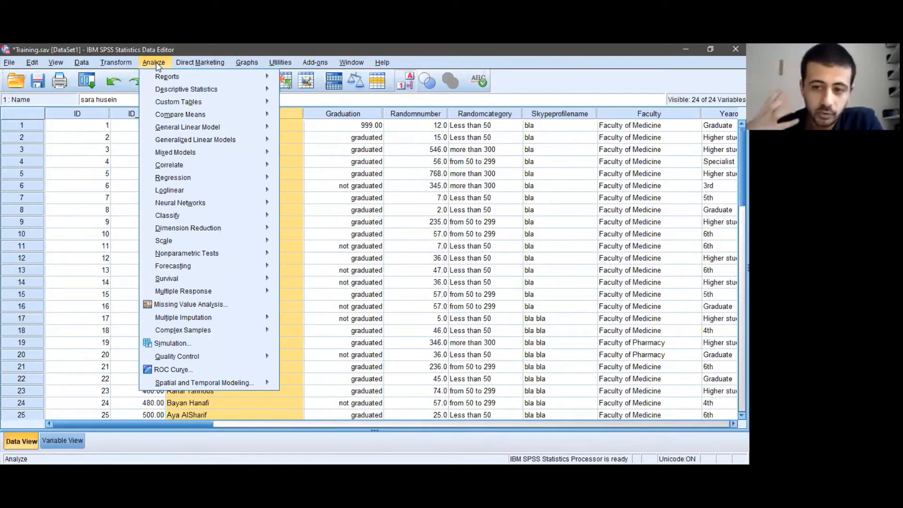
- Start a Frequencies analysis and add Name as the variable to analyze
mouse_move(183, 89)
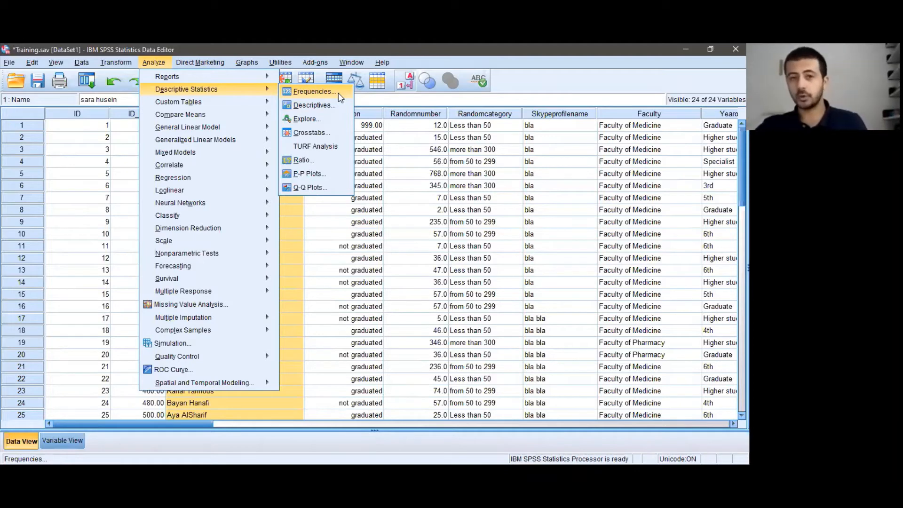
left_click(313, 96)
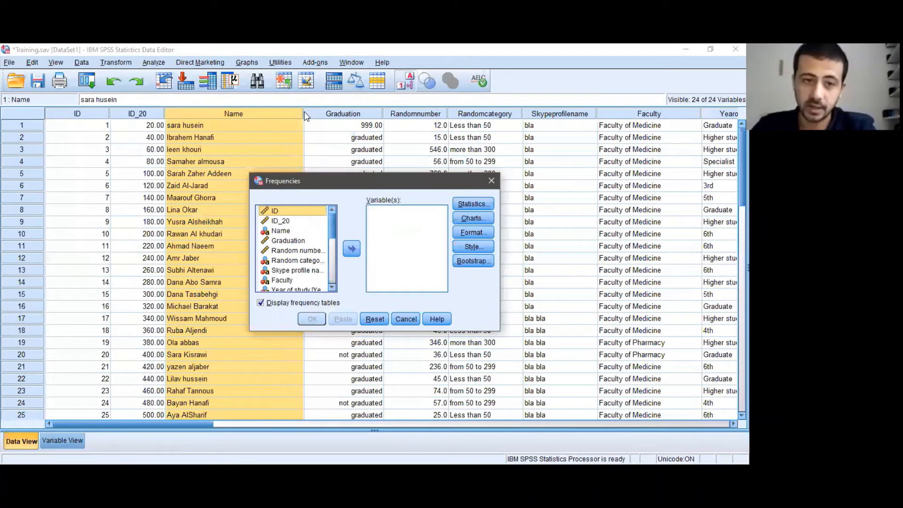
left_click(280, 230)
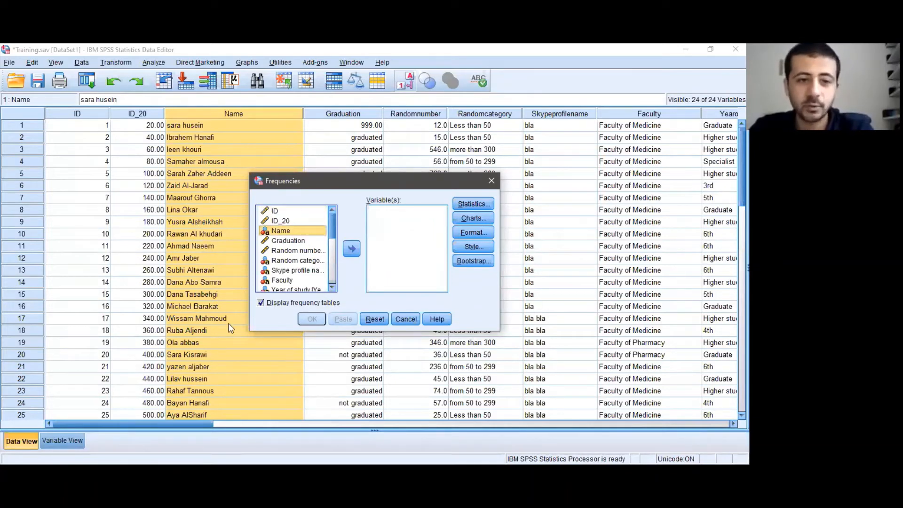
left_click(352, 249)
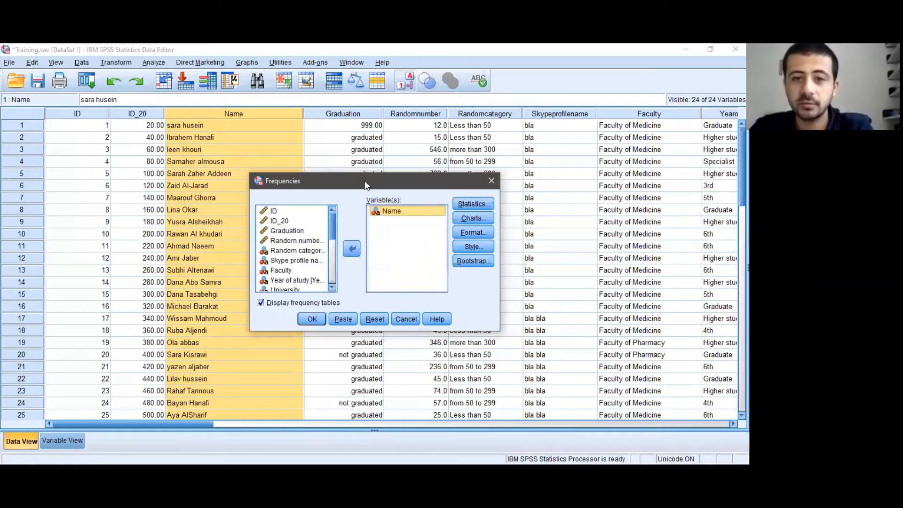
left_click_drag(364, 177, 345, 128)
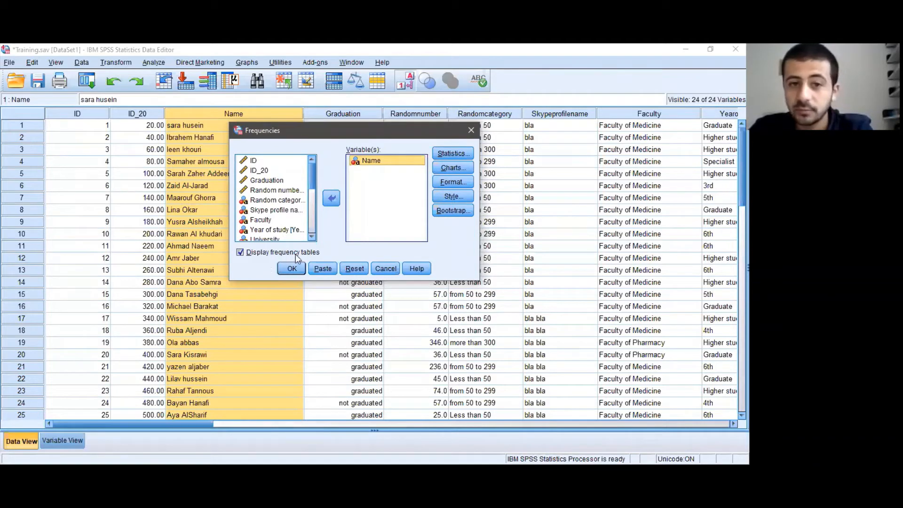
- Try turning off the frequency tables, and view the statistics offered for Frequencies without choosing any
left_click(240, 252)
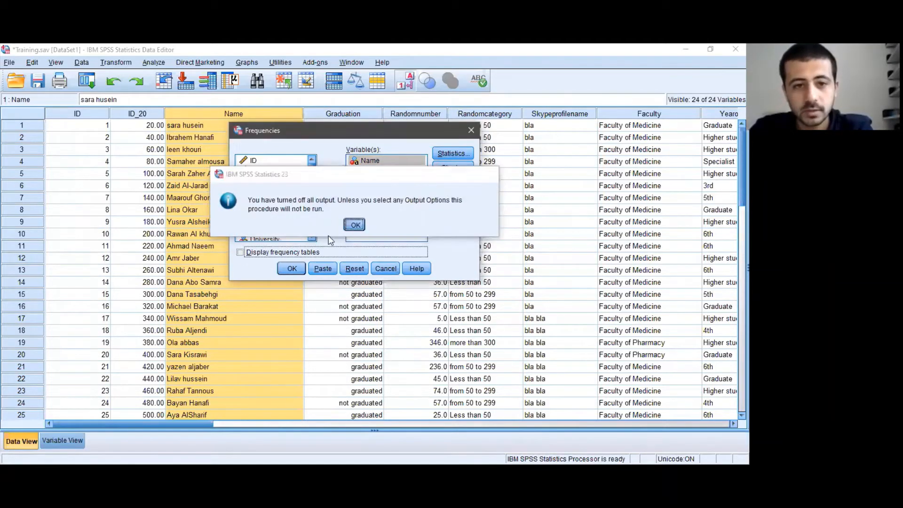
left_click(353, 224)
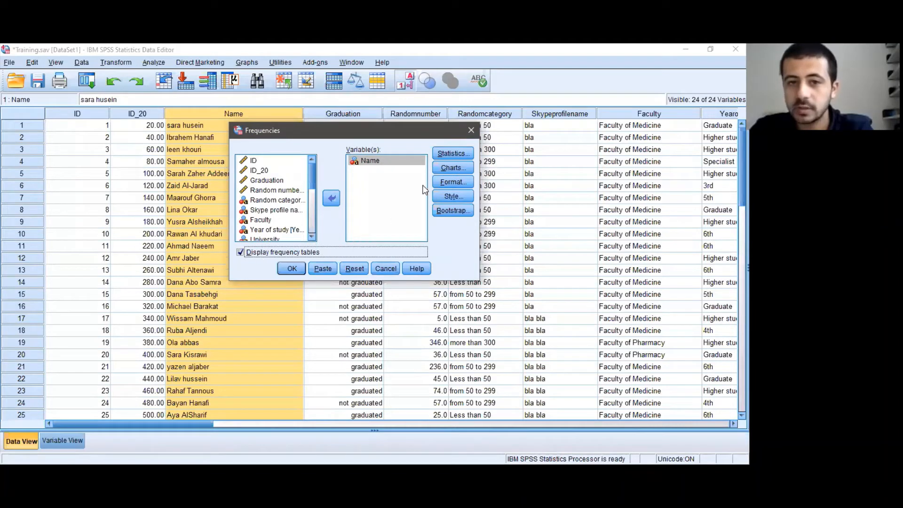
left_click(453, 154)
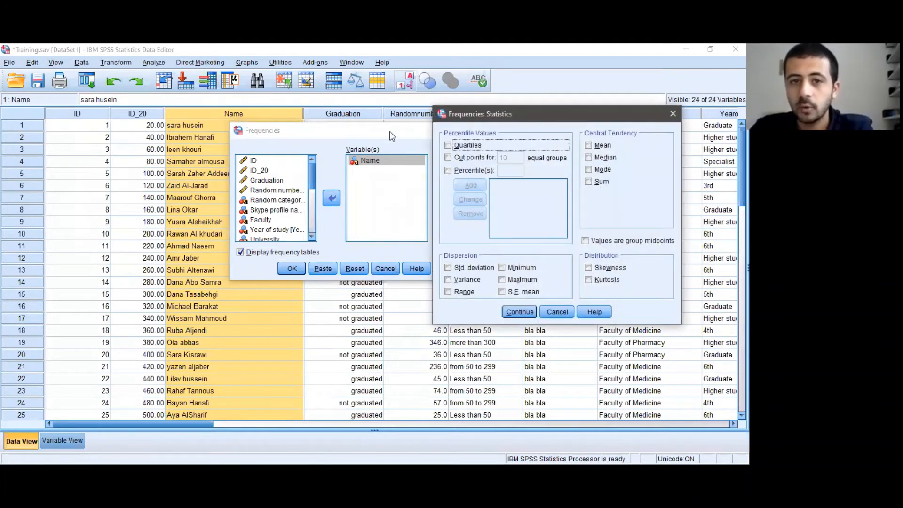
left_click_drag(493, 112, 507, 76)
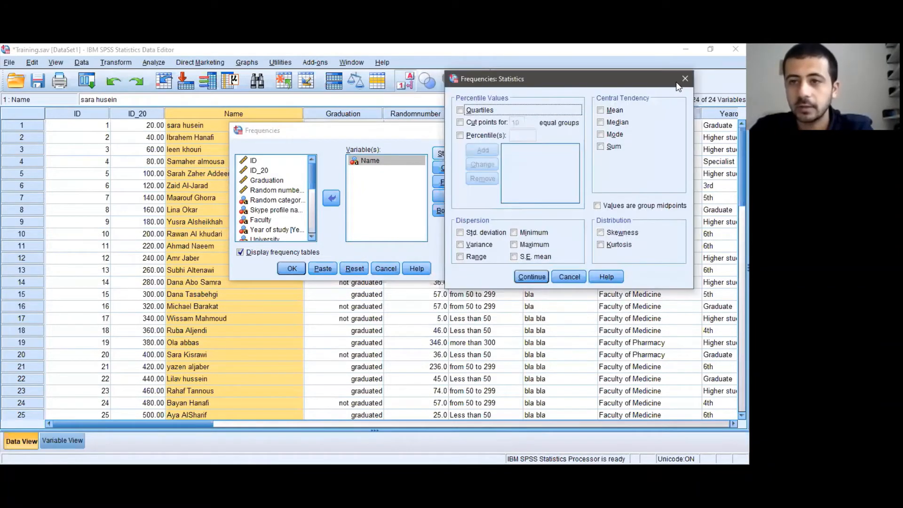
left_click(685, 78)
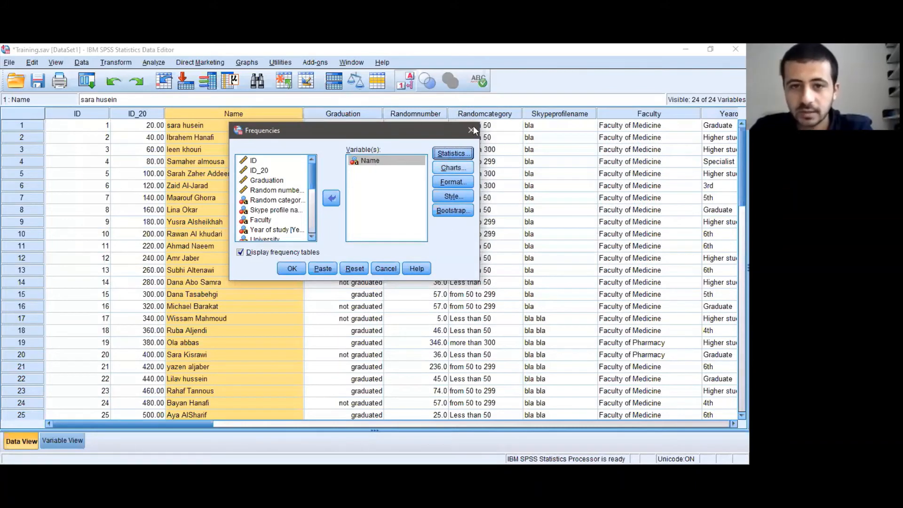
- Run the Frequencies analysis for Name and review its frequency table in the output
left_click(292, 270)
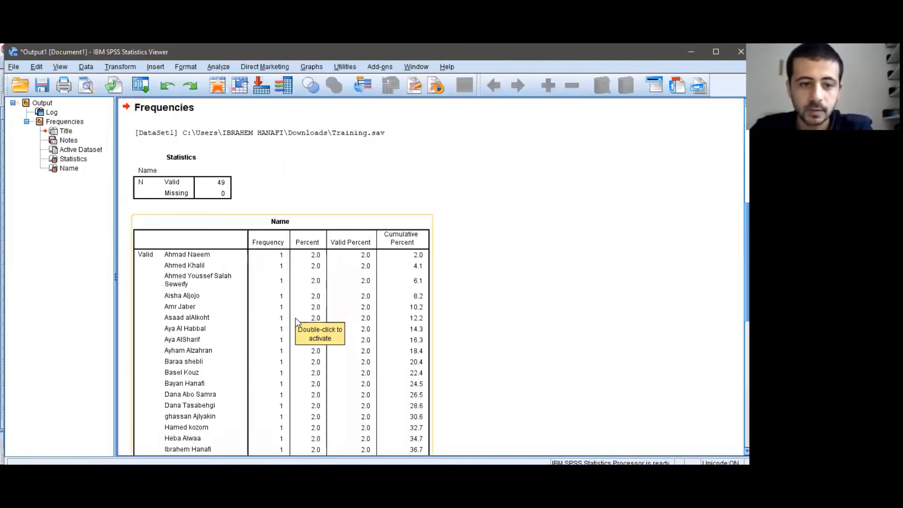
scroll(484, 237, "down", 3)
scroll(228, 231, "up", 2)
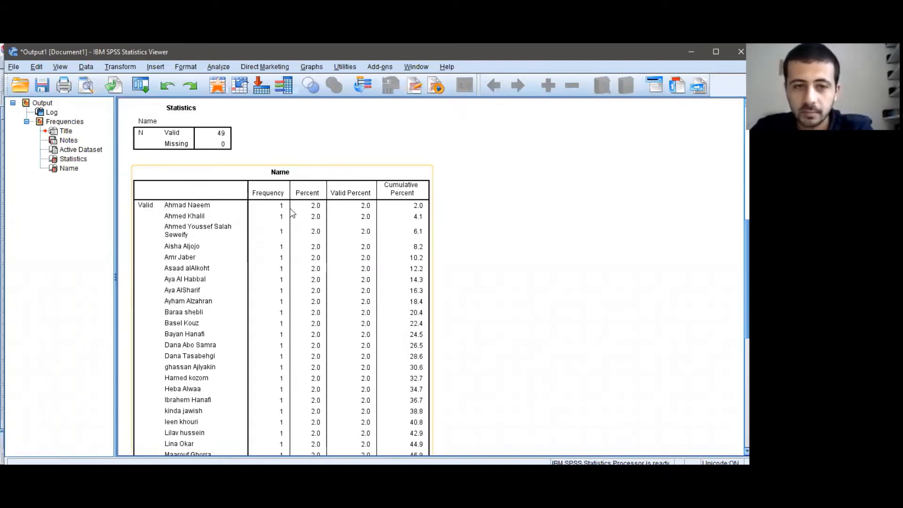
scroll(258, 274, "down", 5)
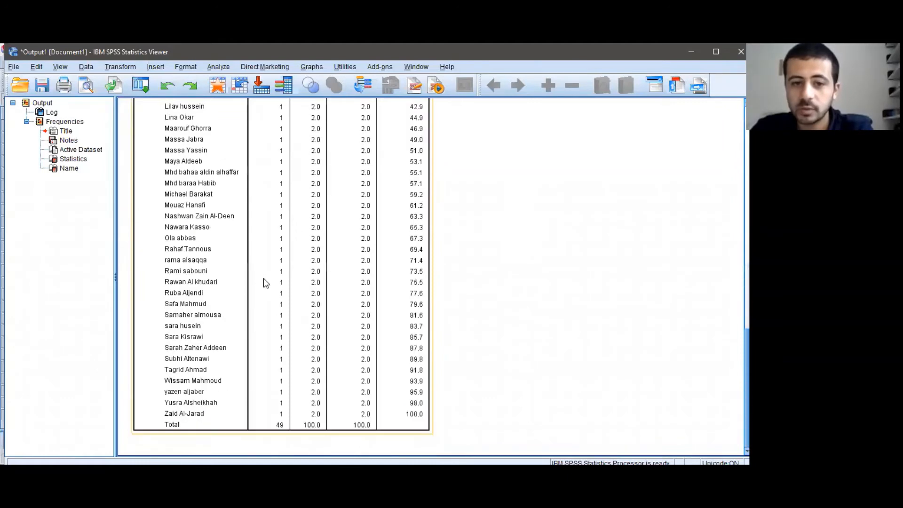
scroll(275, 275, "up", 10)
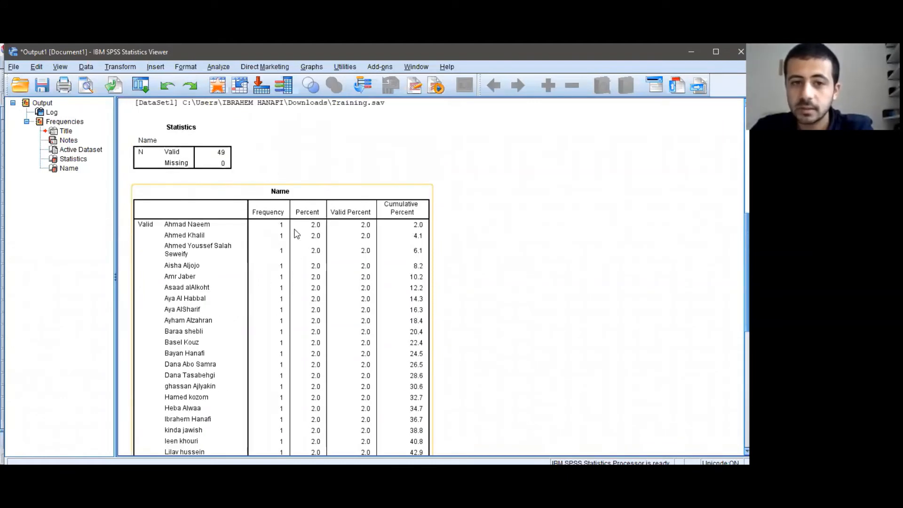
scroll(310, 278, "down", 1)
scroll(335, 329, "down", 8)
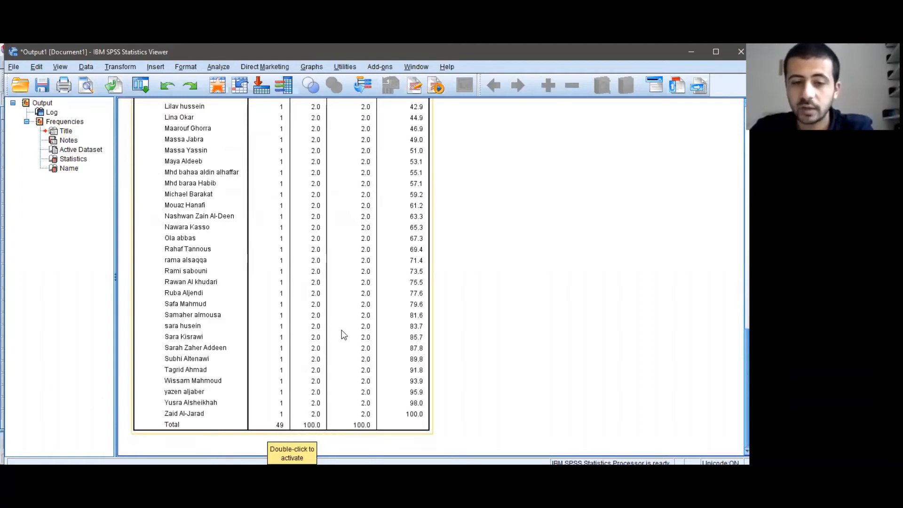
- Review the whole output, from the logged commands to the end of the Name frequency table
scroll(298, 317, "up", 9)
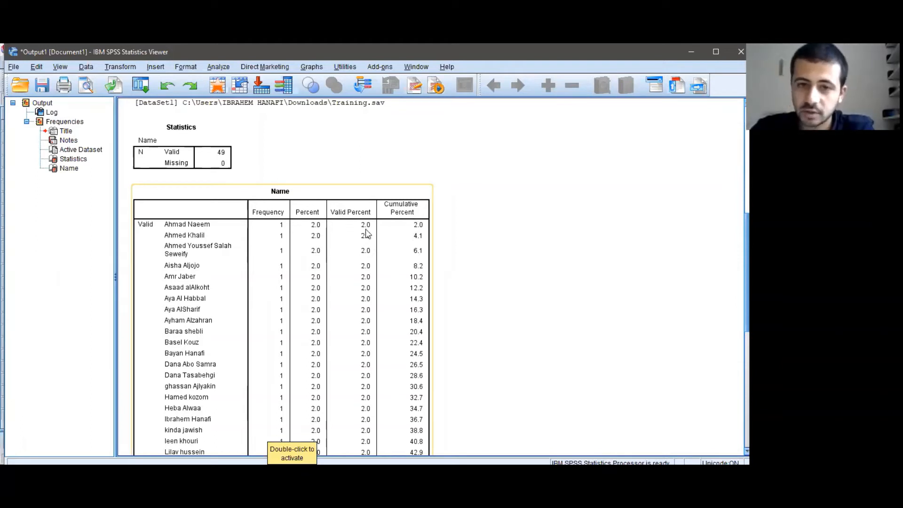
scroll(400, 311, "down", 10)
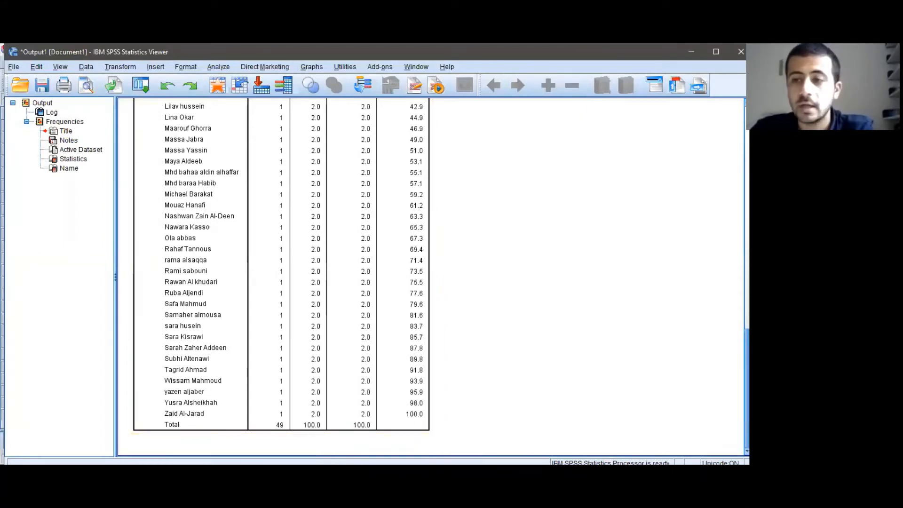
scroll(201, 198, "up", 15)
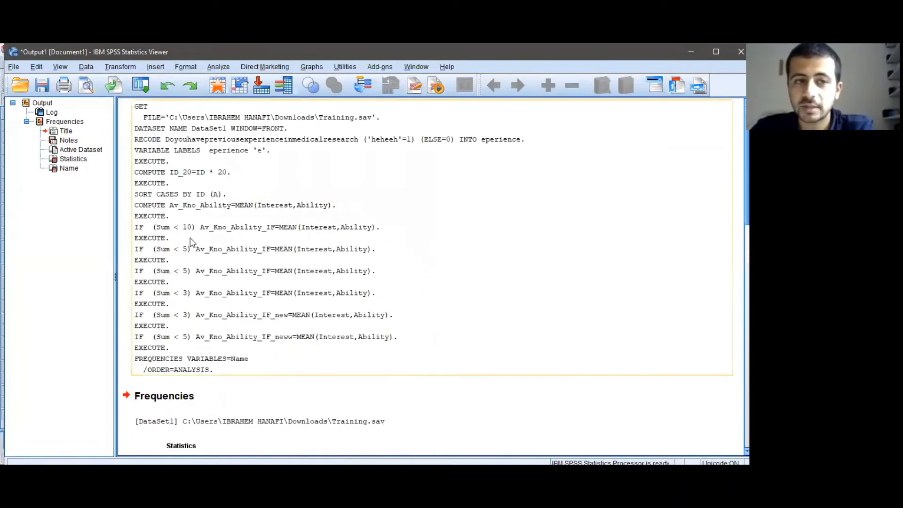
scroll(282, 324, "down", 7)
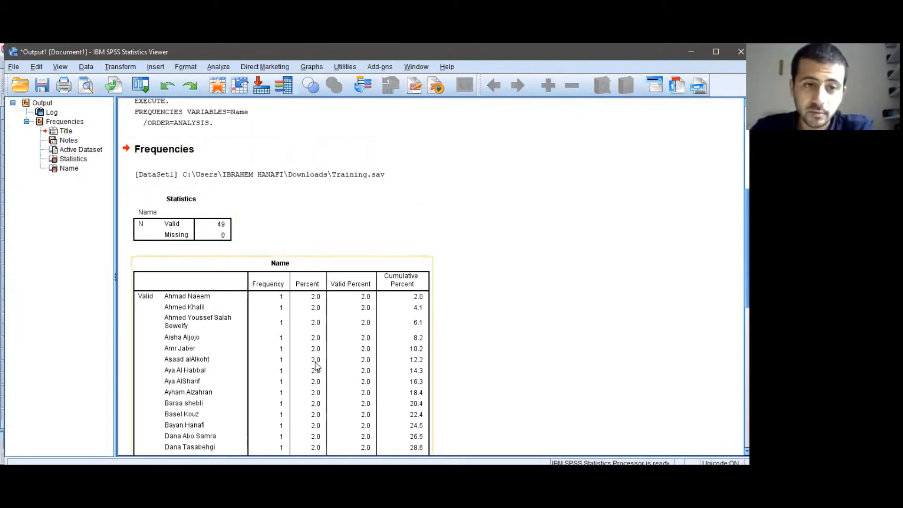
scroll(326, 300, "down", 9)
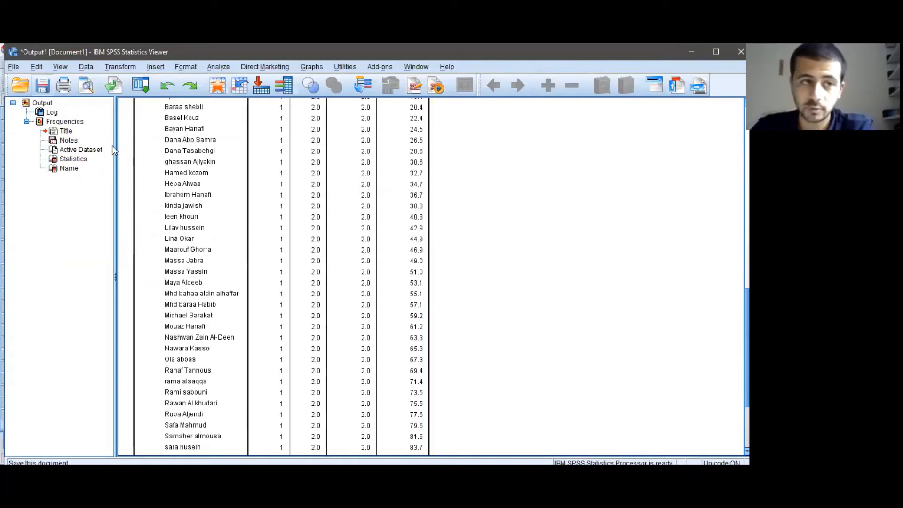
- Save the output as the viewer file Output1 in the Downloads folder
left_click(42, 85)
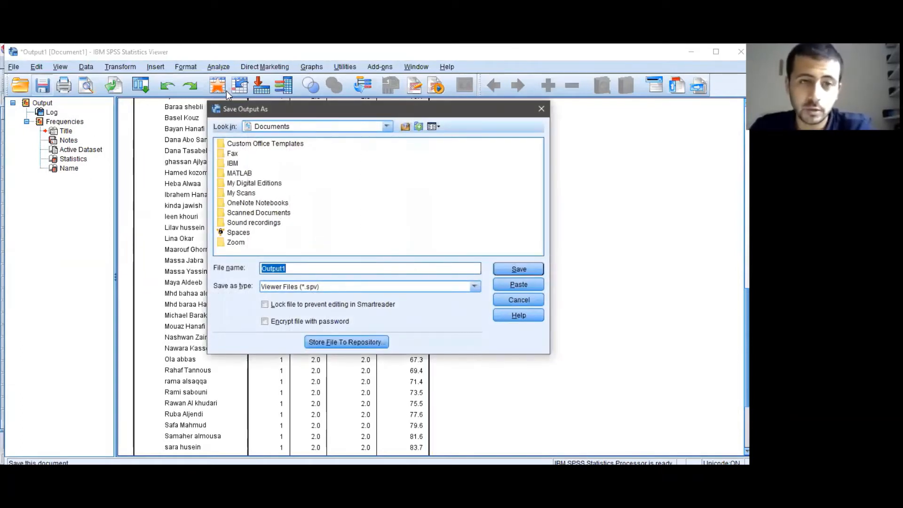
left_click(405, 126)
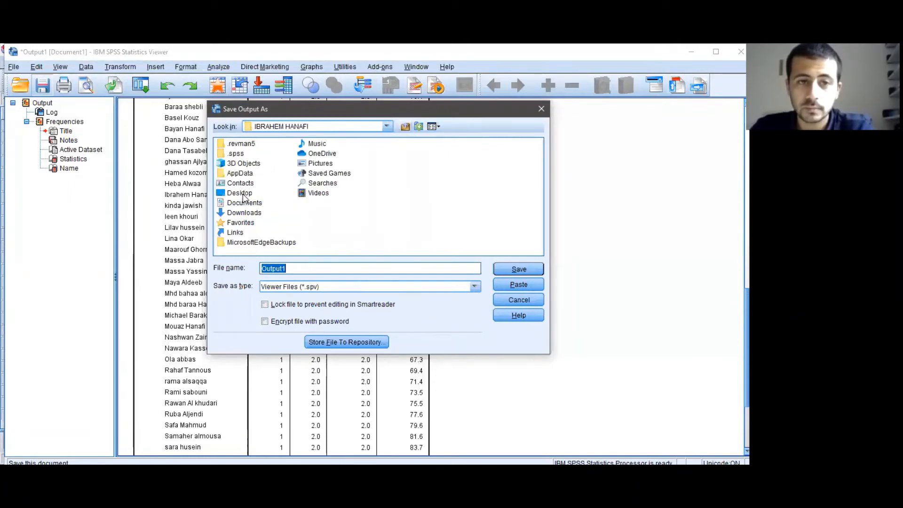
left_click(244, 212)
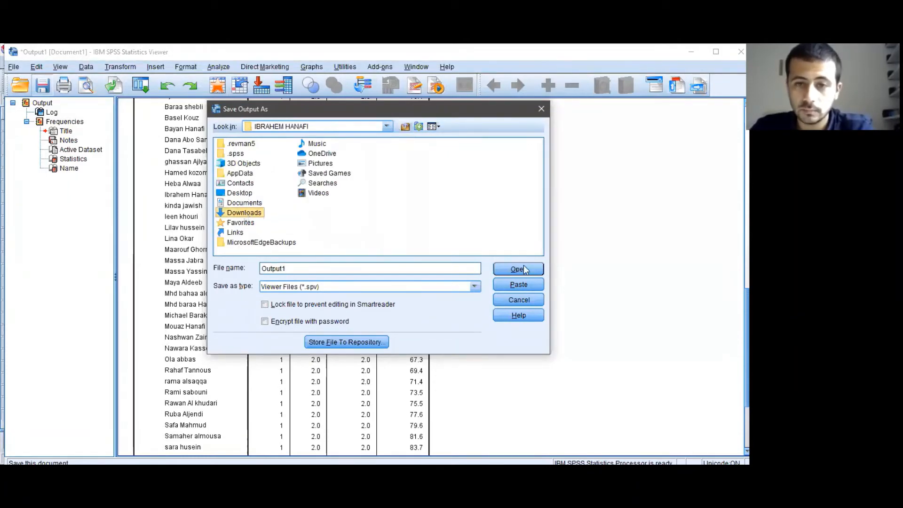
left_click(242, 212)
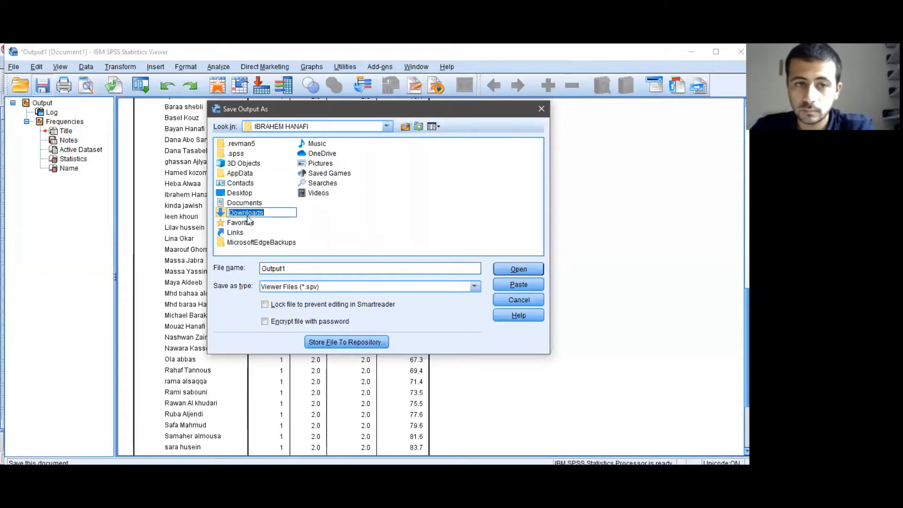
double_click(221, 215)
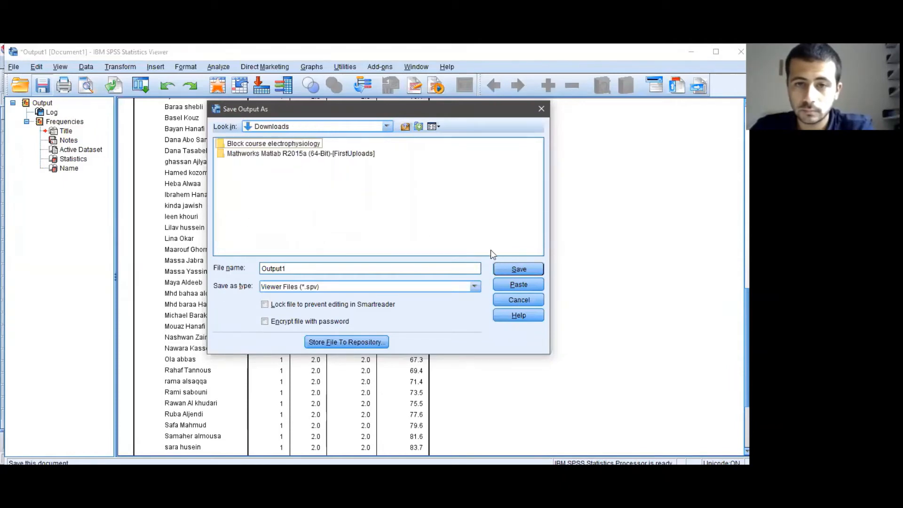
left_click(519, 269)
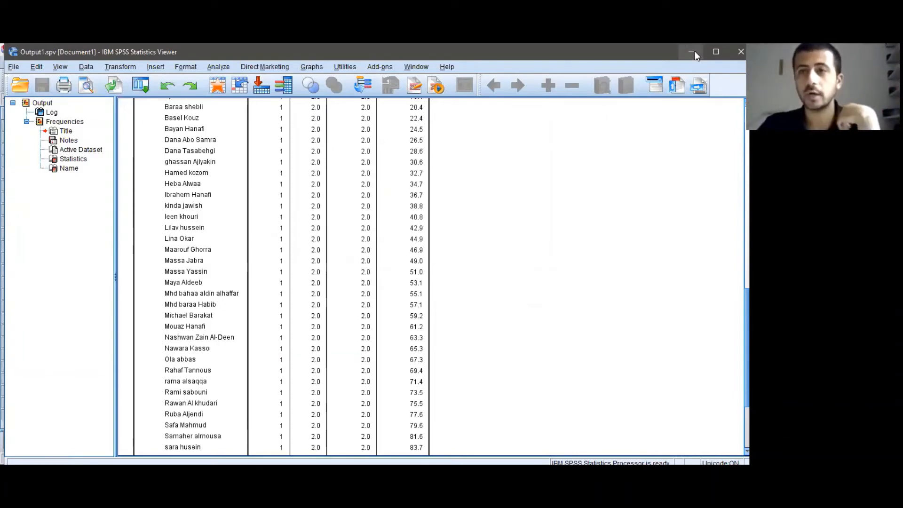
- Return to the Training.sav data and select the Graduation column
left_click(682, 53)
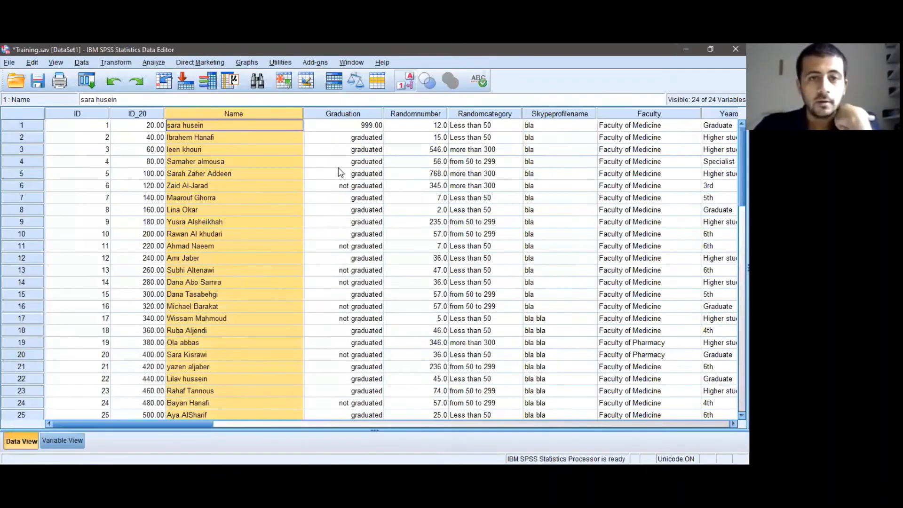
left_click(353, 161)
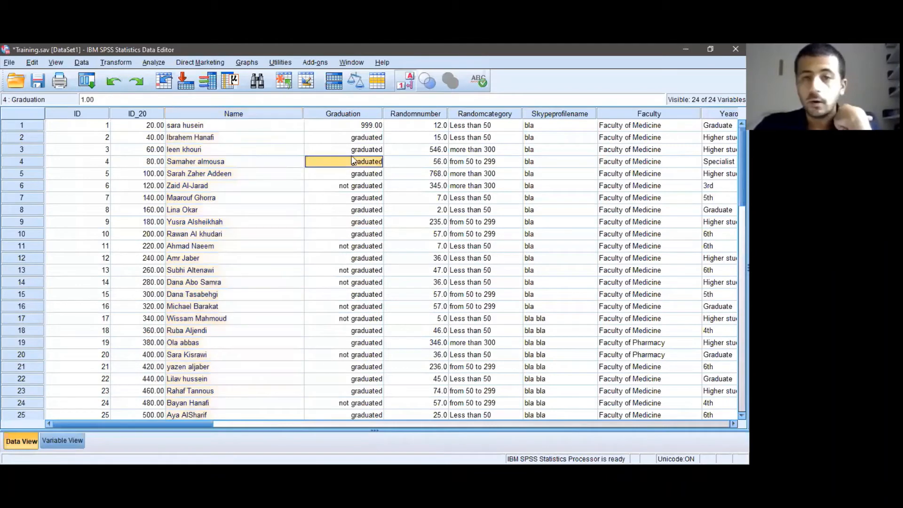
left_click(364, 114)
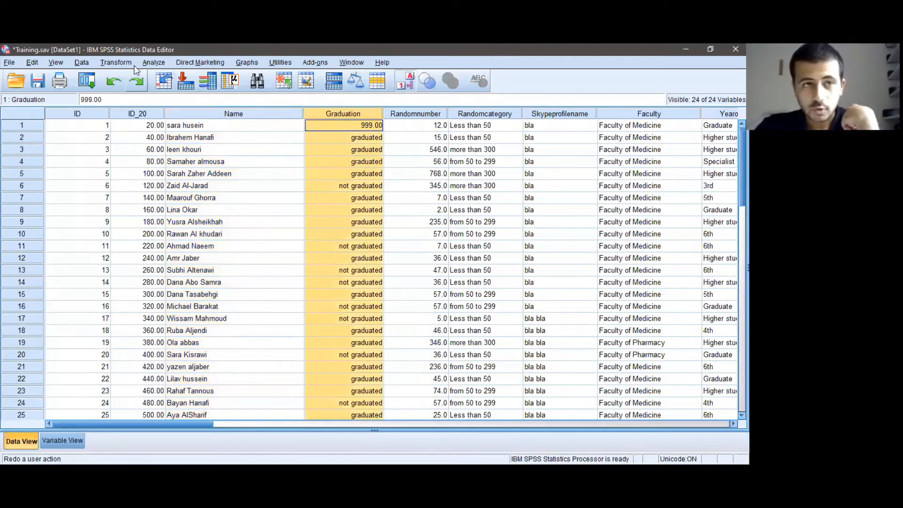
- Run a Frequencies analysis with Graduation in place of Name, keeping the frequency tables displayed
left_click(118, 63)
mouse_move(154, 63)
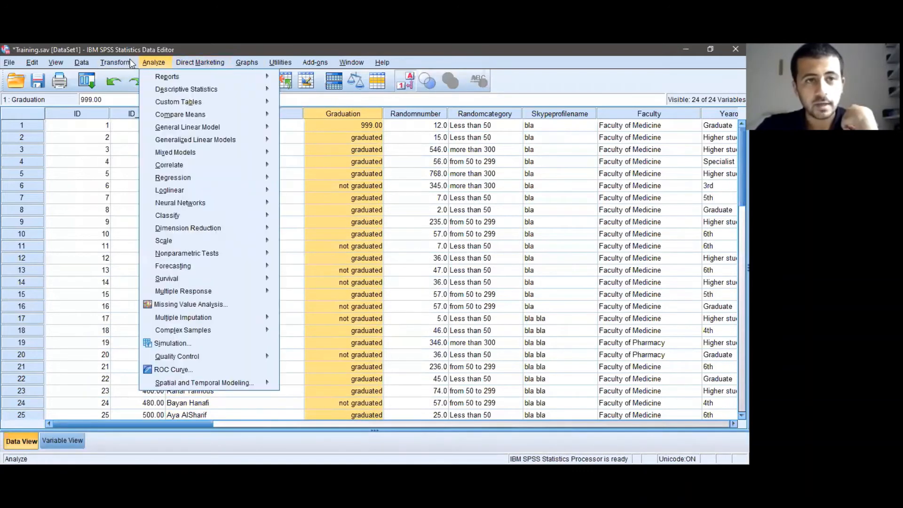
mouse_move(243, 94)
left_click(329, 91)
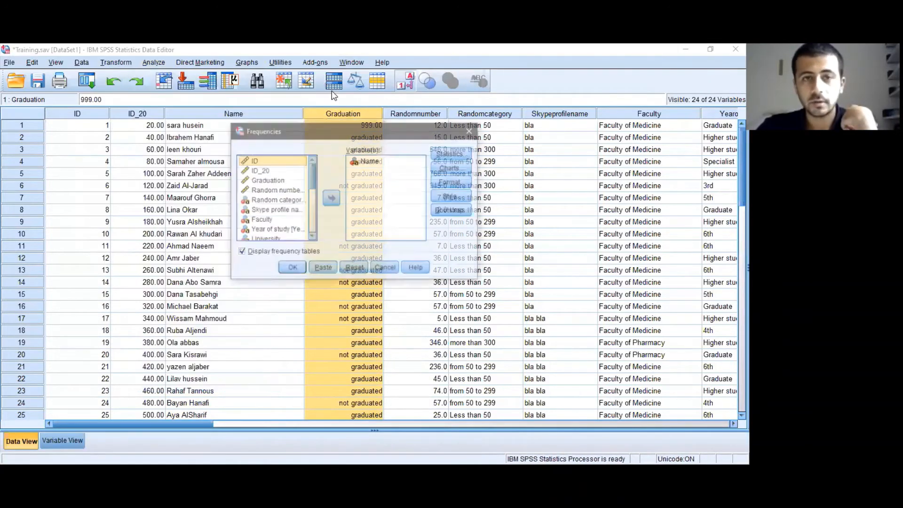
left_click(370, 160)
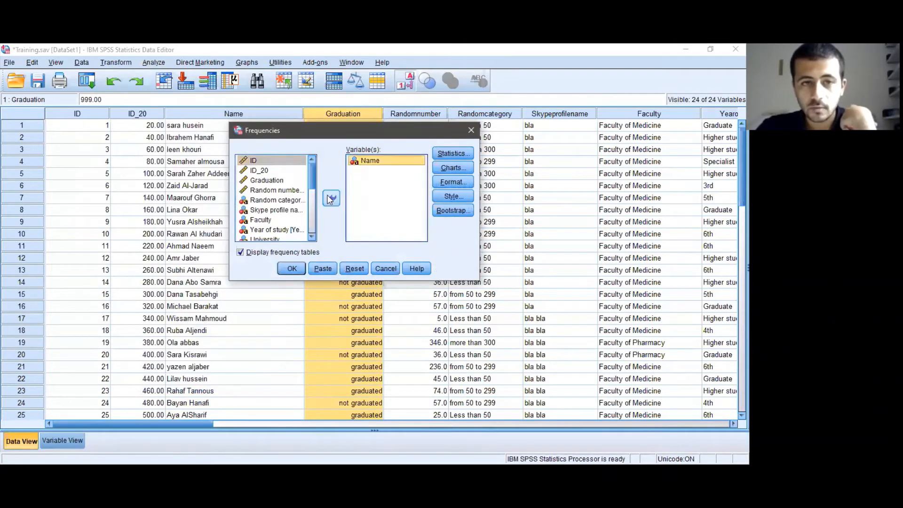
left_click(331, 198)
left_click(272, 190)
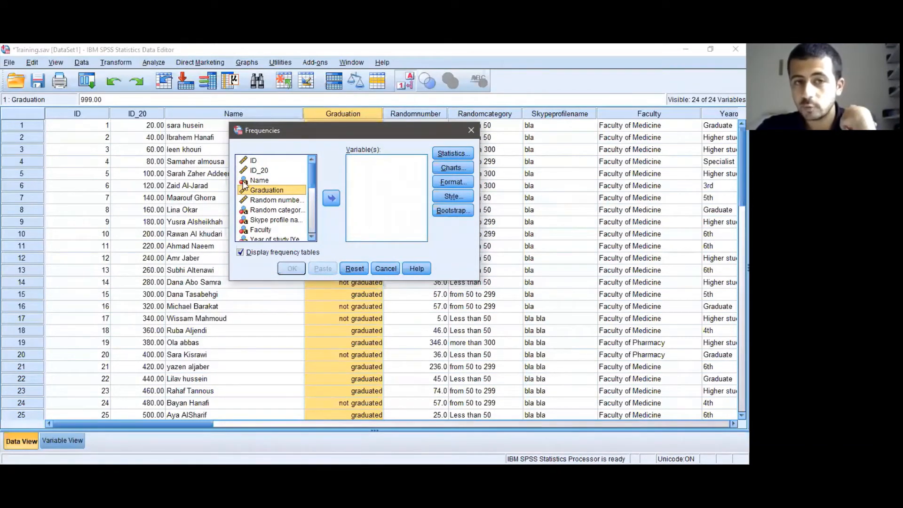
left_click(331, 199)
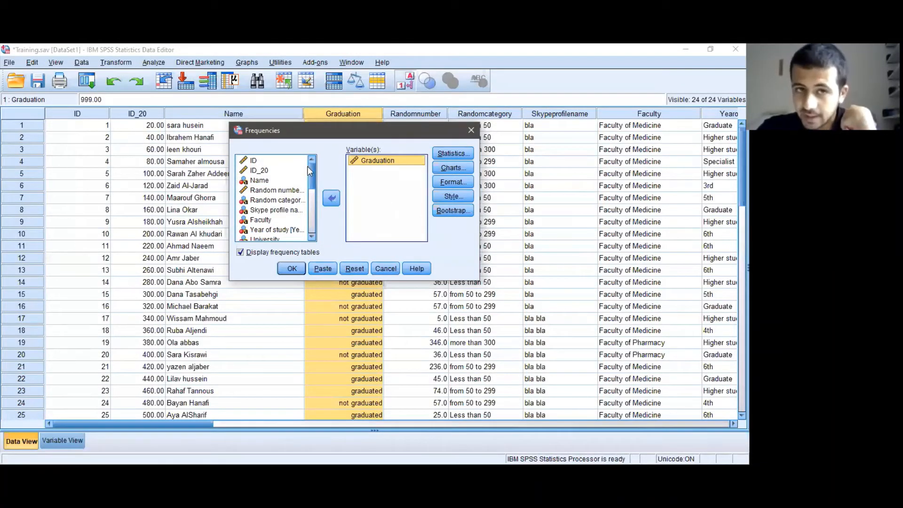
left_click_drag(312, 203, 307, 148)
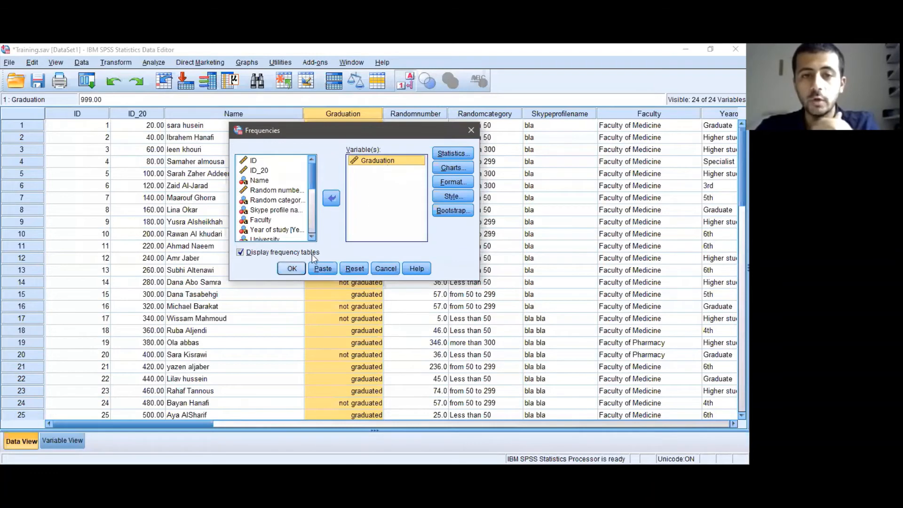
left_click(292, 268)
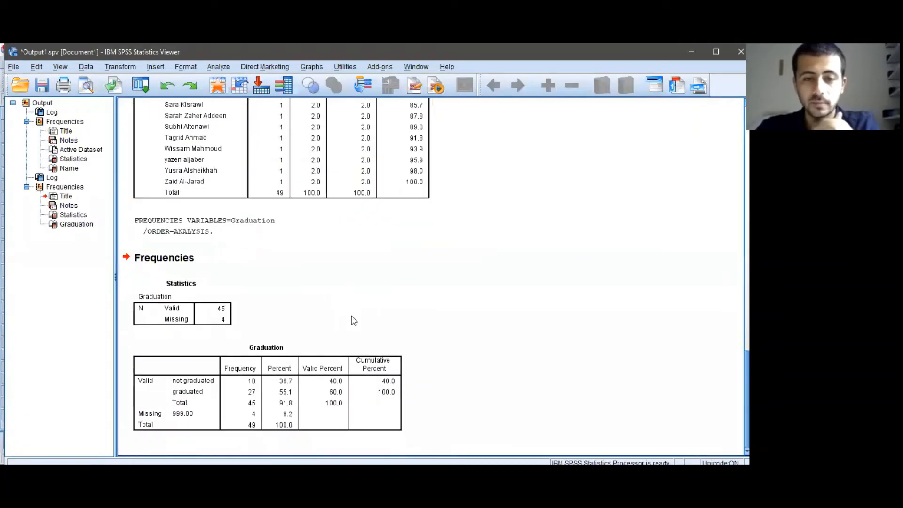
- Examine the Graduation frequency table in the output, checking it against the dataset, and return to the data
left_click(228, 379)
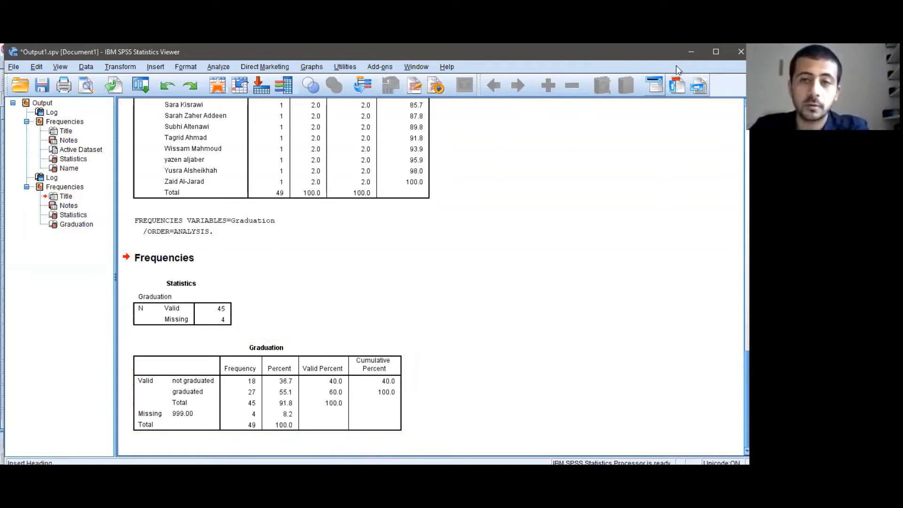
left_click(688, 51)
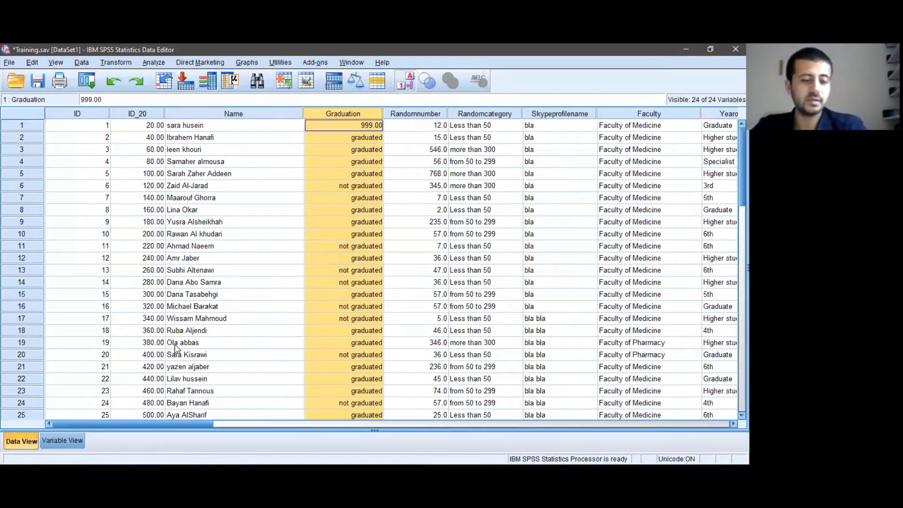
key("alt+Tab")
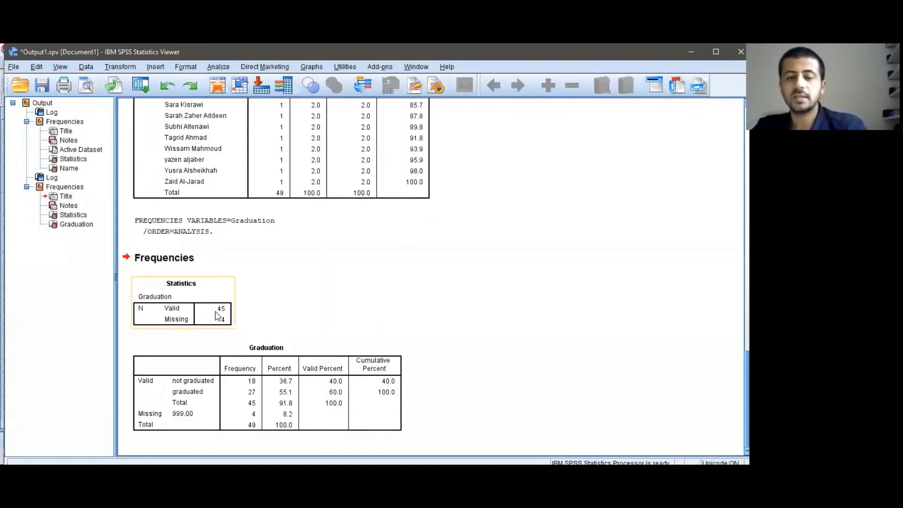
key("alt+Tab")
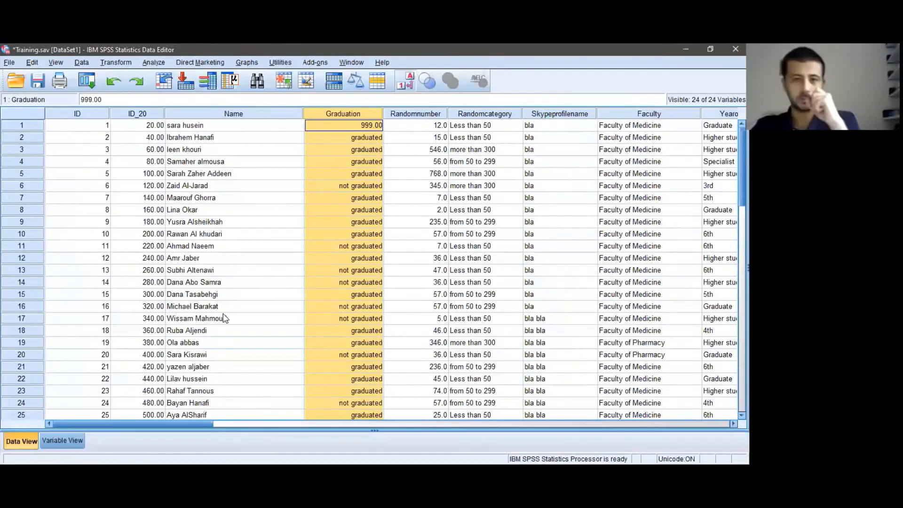
- Find the Faculty variable further along the dataset and select its column
left_click(407, 153)
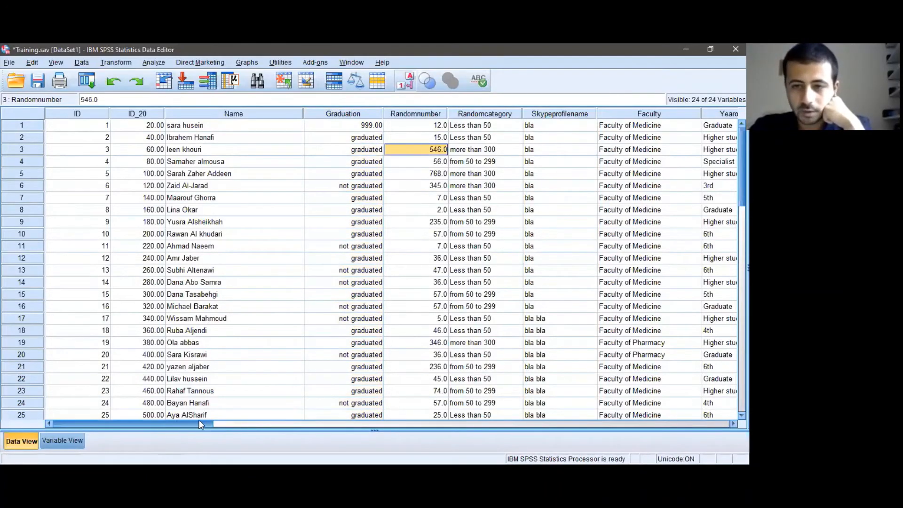
left_click_drag(200, 425, 263, 420)
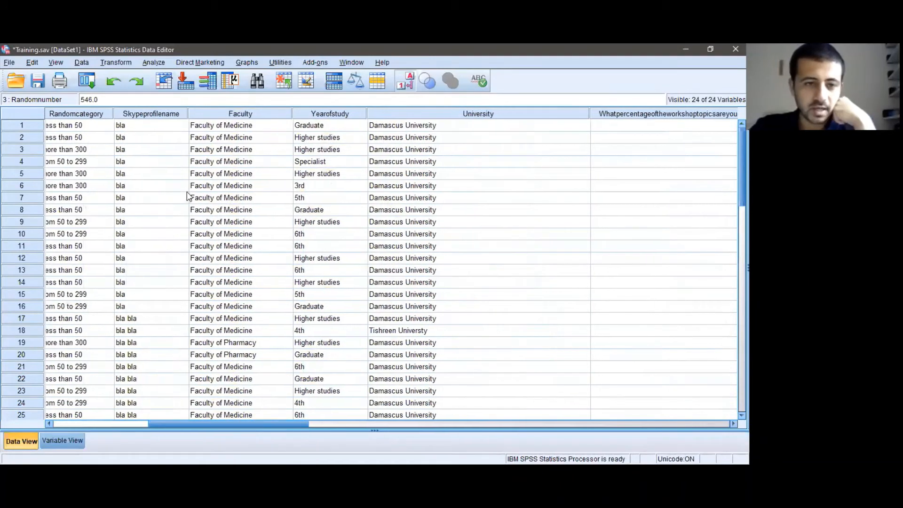
left_click(218, 187)
left_click(233, 114)
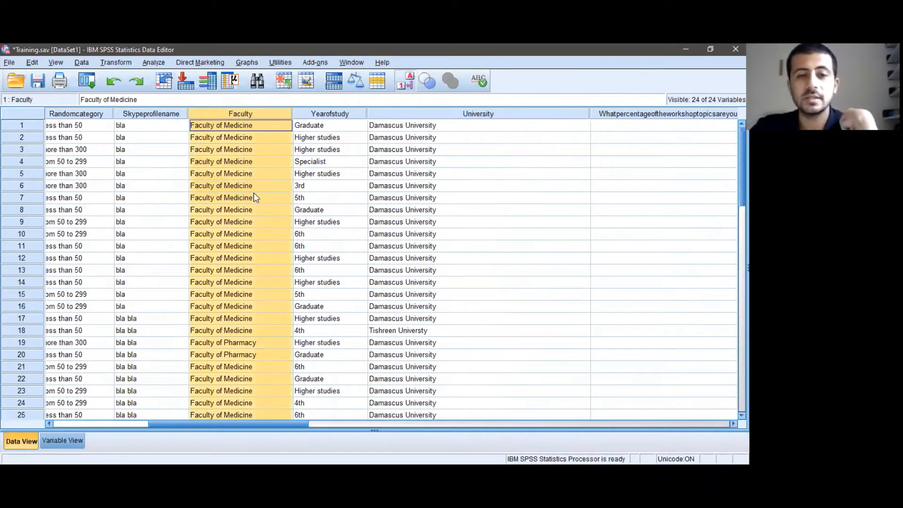
- Start a Frequencies analysis and replace Graduation with Faculty as the variable to analyze
left_click(116, 64)
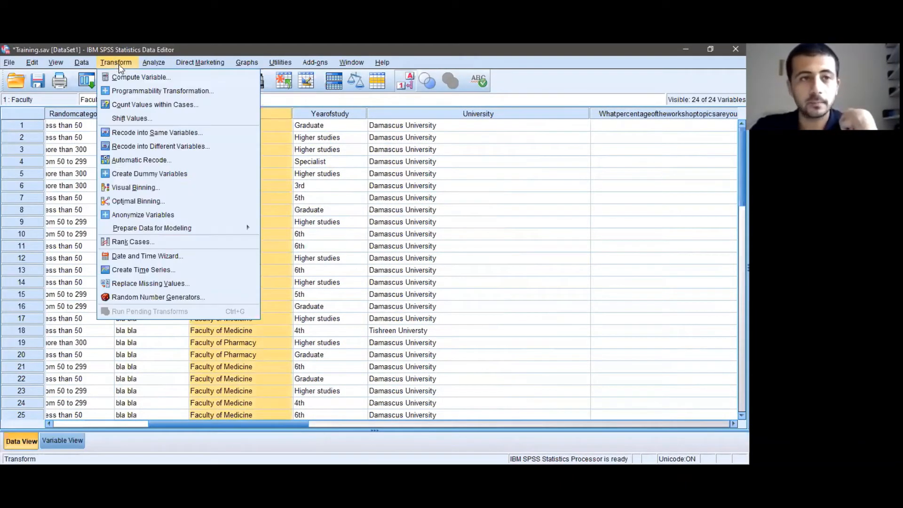
mouse_move(153, 62)
mouse_move(253, 91)
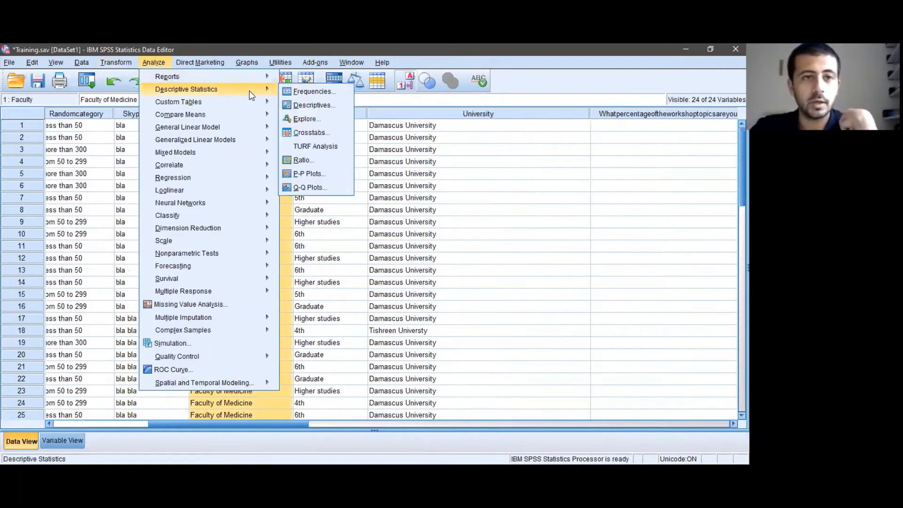
left_click(289, 95)
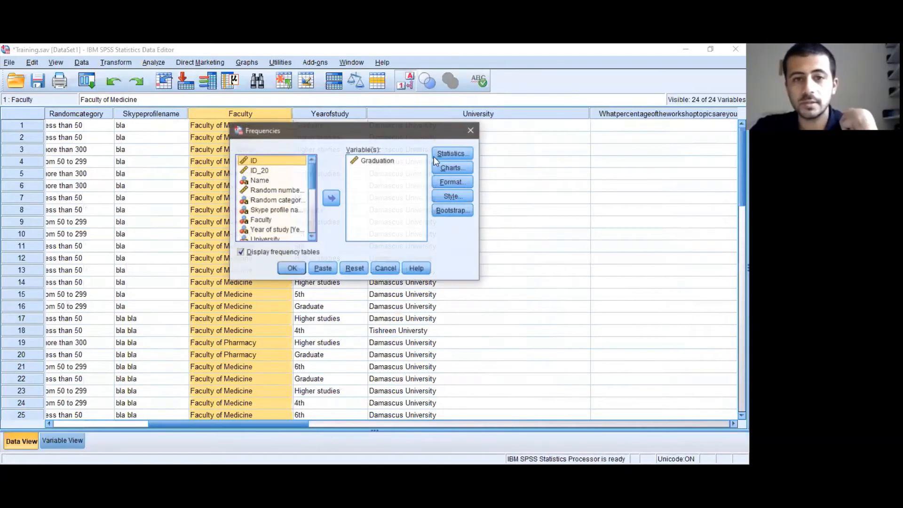
left_click(370, 170)
left_click(331, 198)
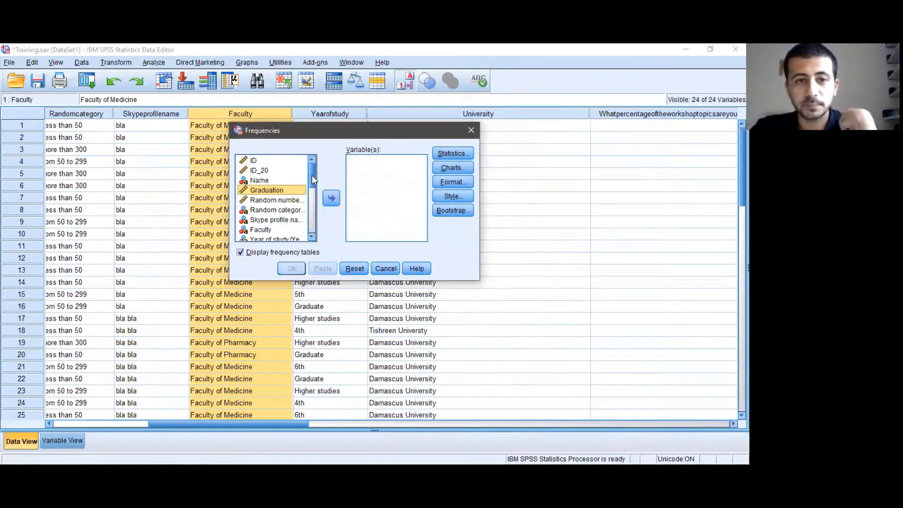
left_click_drag(312, 175, 312, 184)
left_click(263, 195)
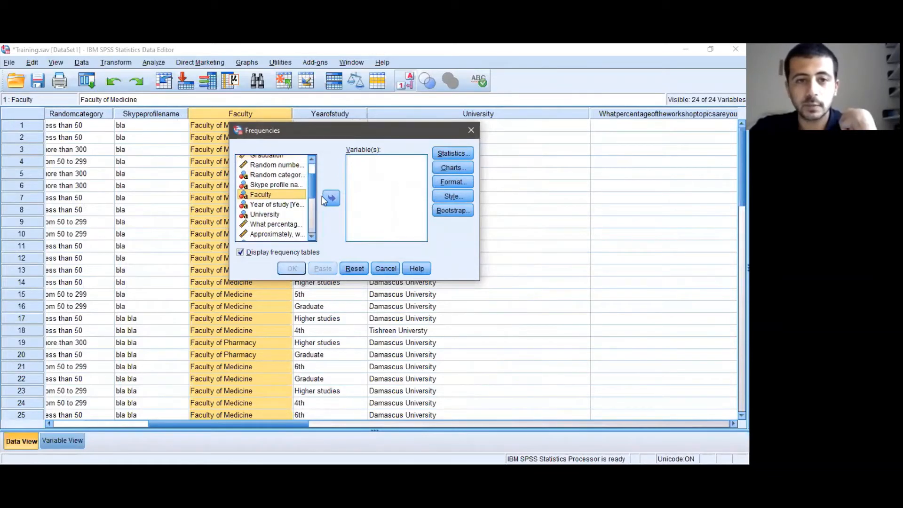
left_click(331, 198)
- Review the additional statistics offered for the Faculty frequencies, leaving all of them unselected
left_click(464, 154)
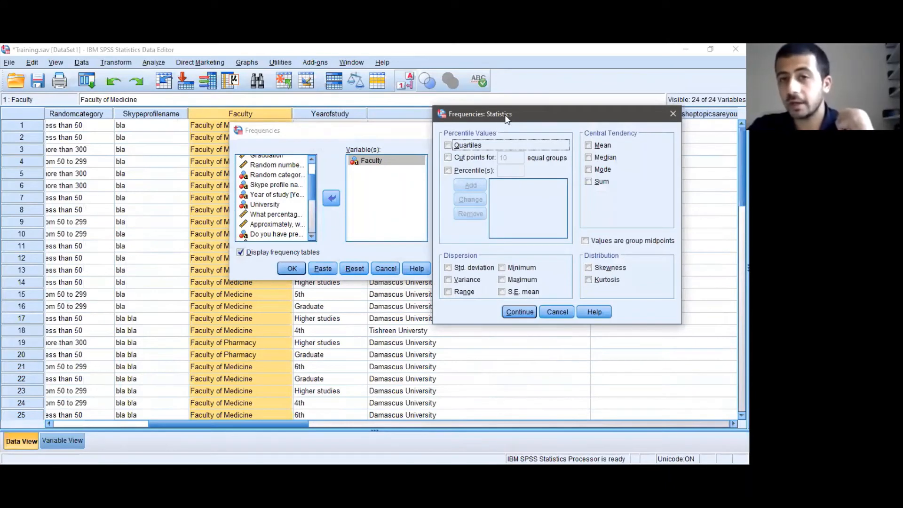
left_click_drag(507, 118, 553, 98)
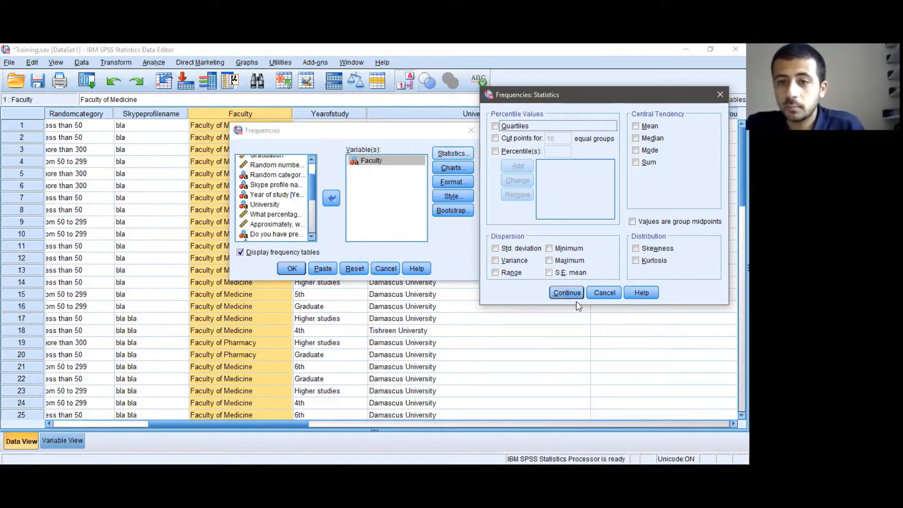
left_click(567, 293)
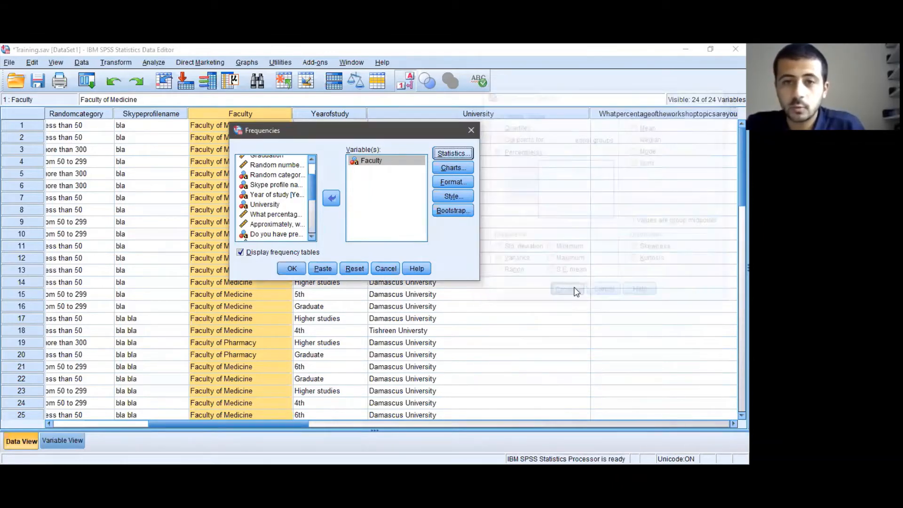
- Add a pie chart with frequencies as chart values to the Faculty analysis and run it
left_click(467, 168)
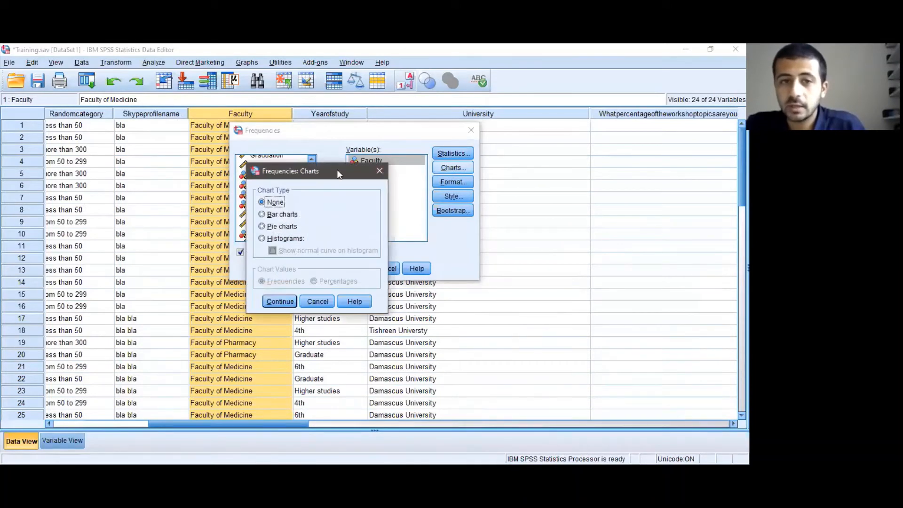
left_click_drag(337, 169, 620, 111)
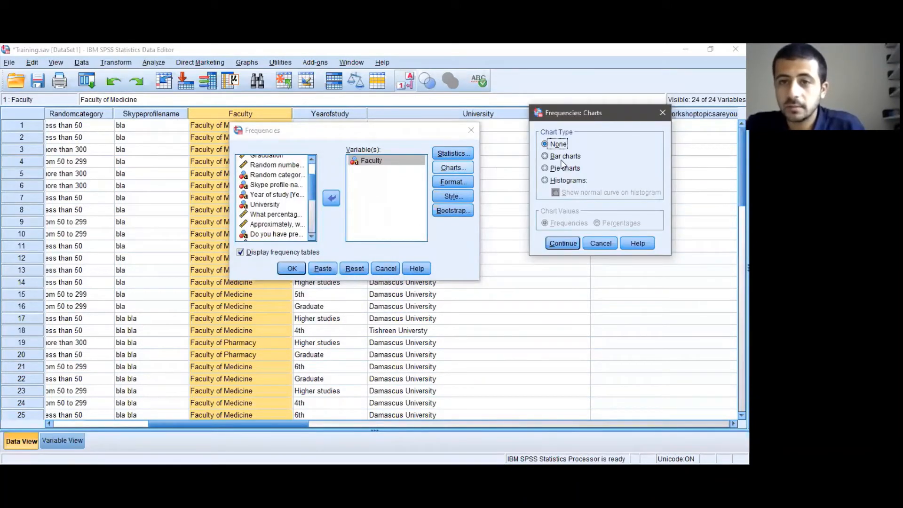
left_click(545, 168)
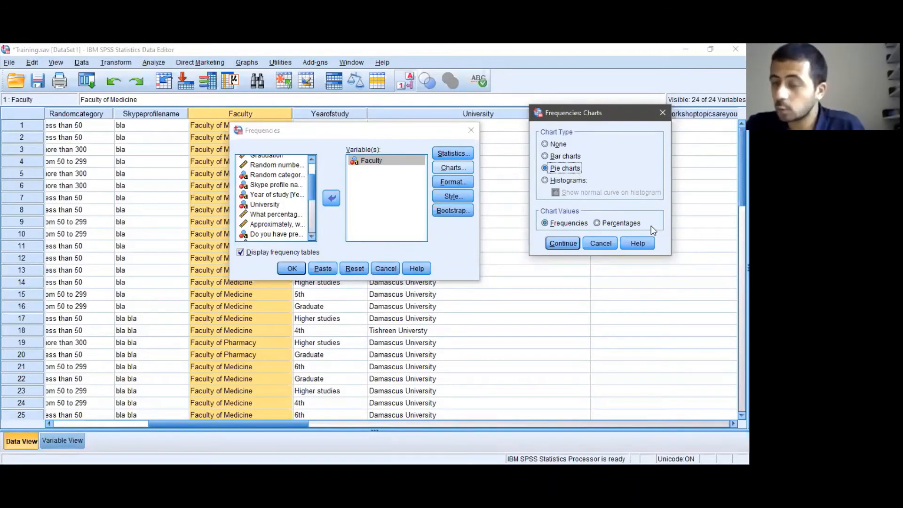
left_click(561, 243)
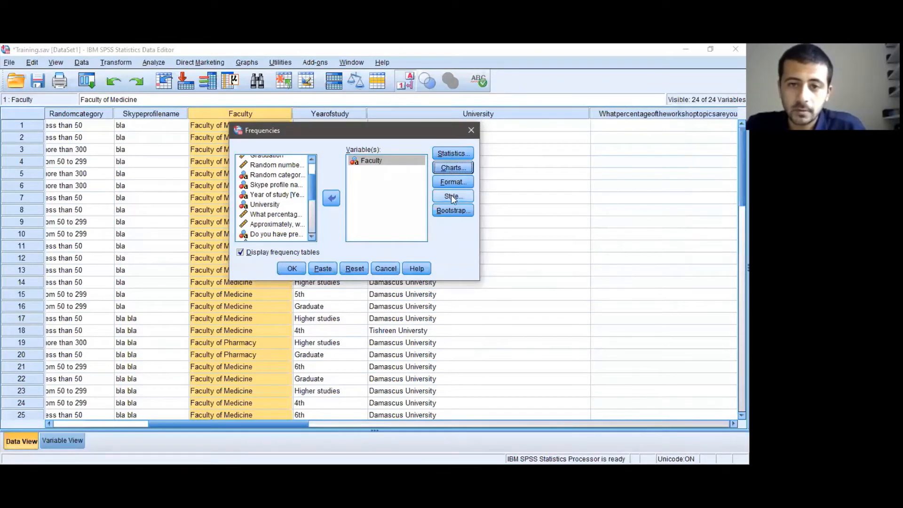
left_click(292, 268)
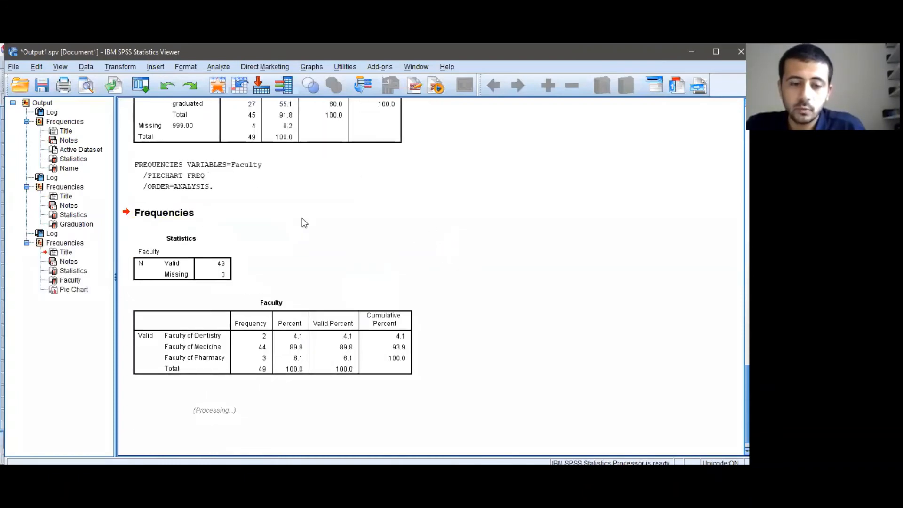
- Review the Faculty frequency table and pie chart in the output, and save the output document
scroll(304, 212, "down", 3)
scroll(304, 202, "up", 2)
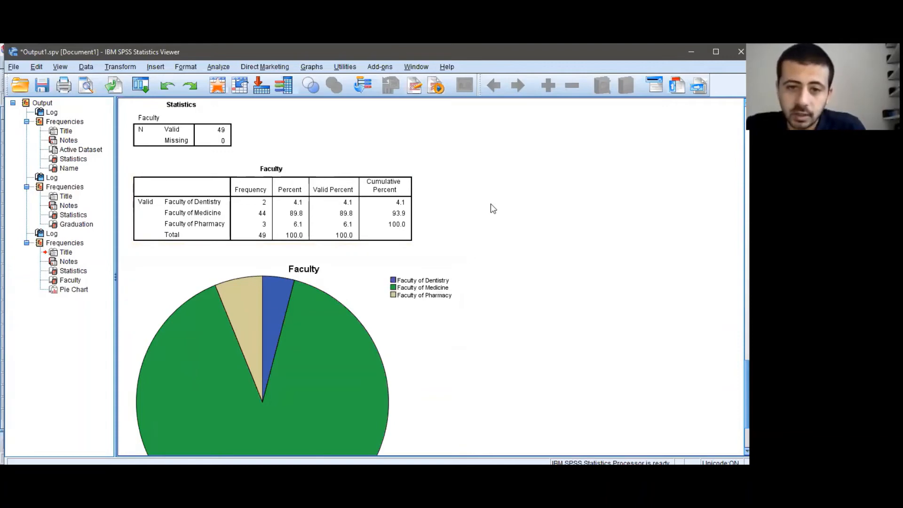
scroll(503, 205, "down", 3)
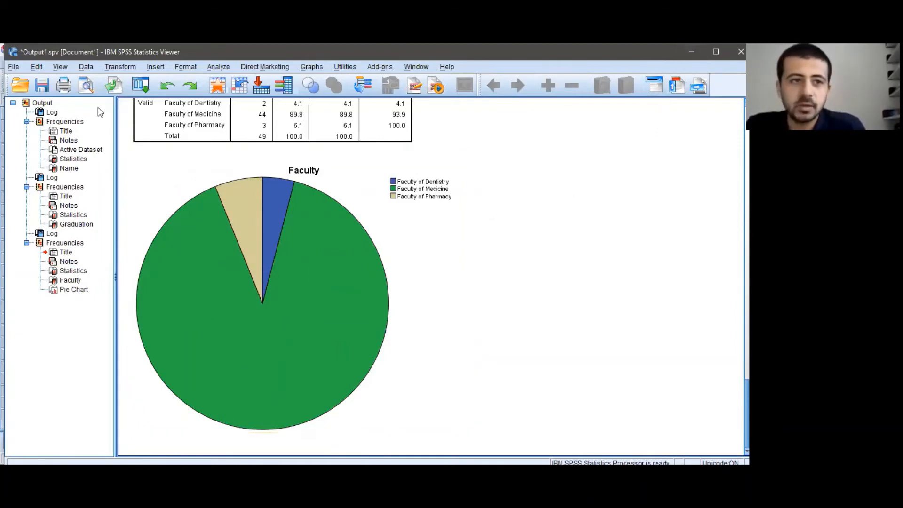
left_click(42, 85)
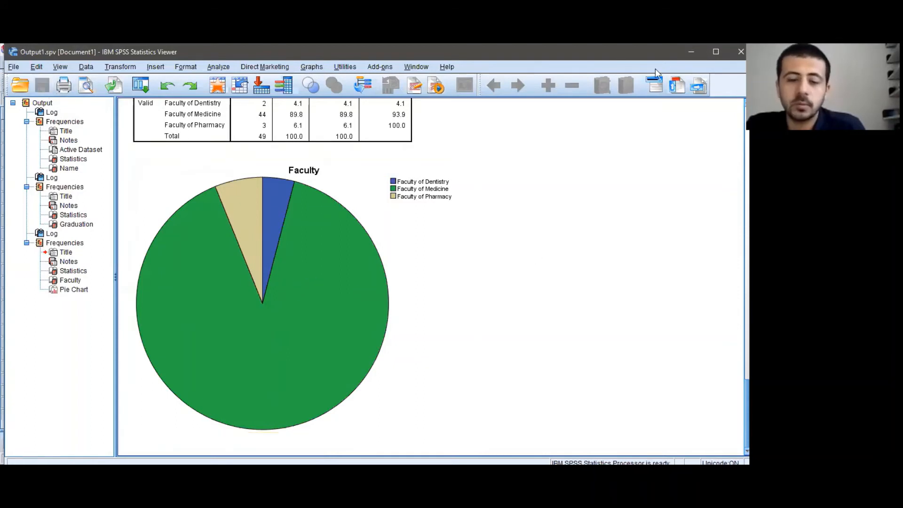
left_click(689, 52)
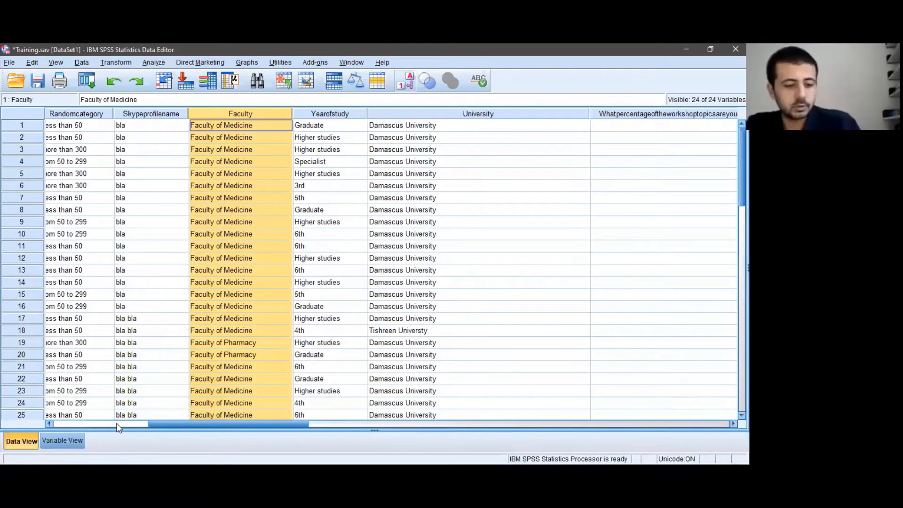
key("alt+Tab")
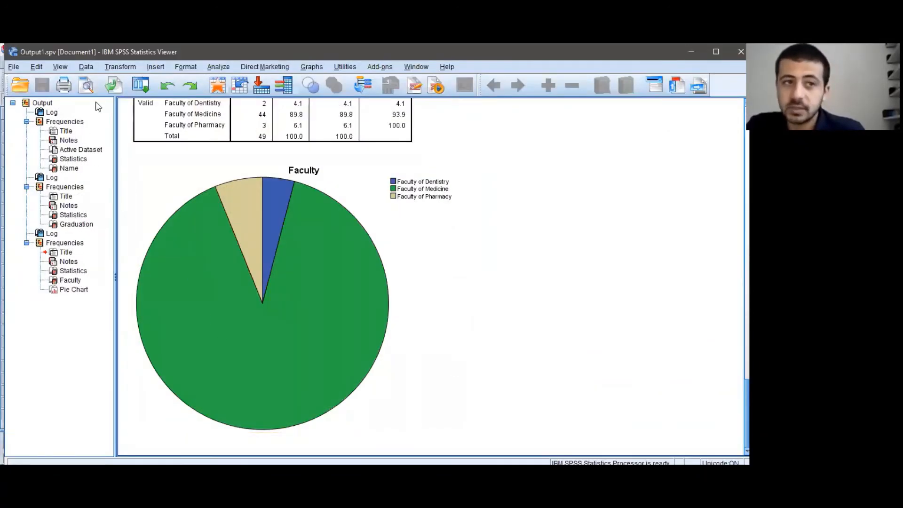
left_click(244, 354)
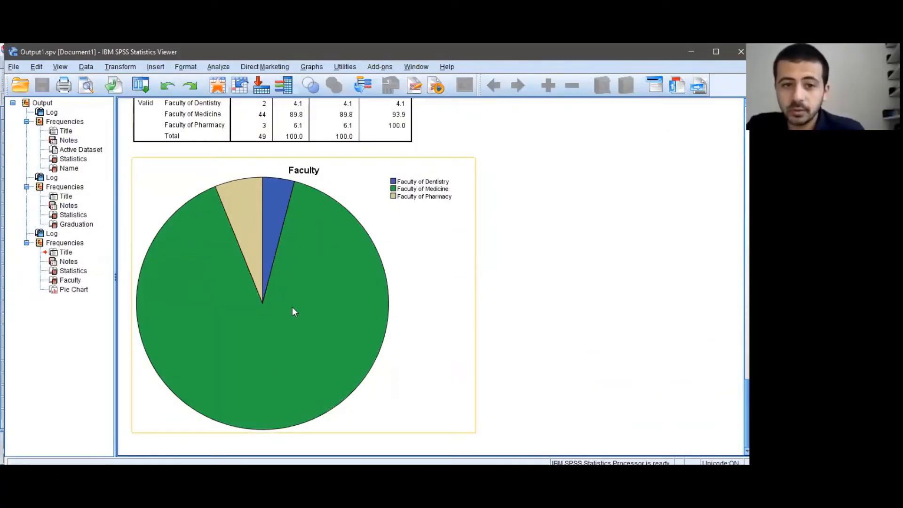
left_click(131, 101)
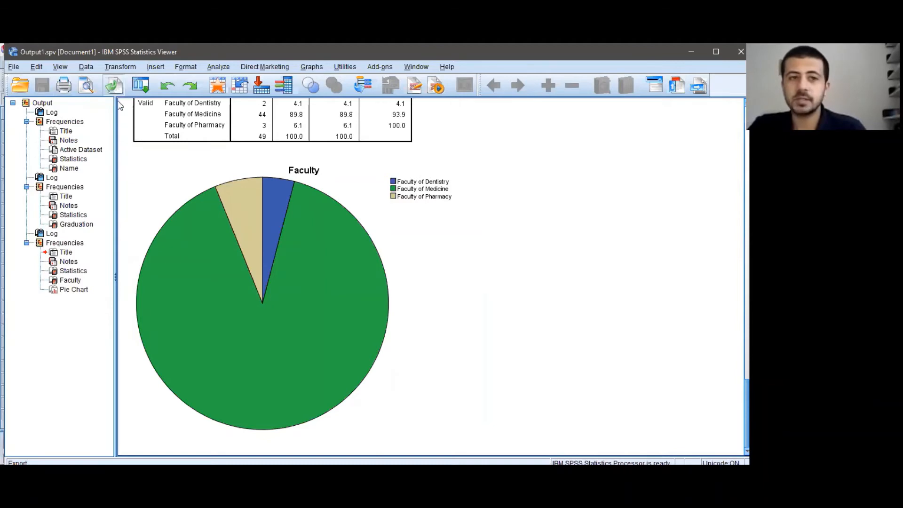
- Examine the output export settings, including the file name's extension and the available document types, and leave without exporting
left_click(114, 87)
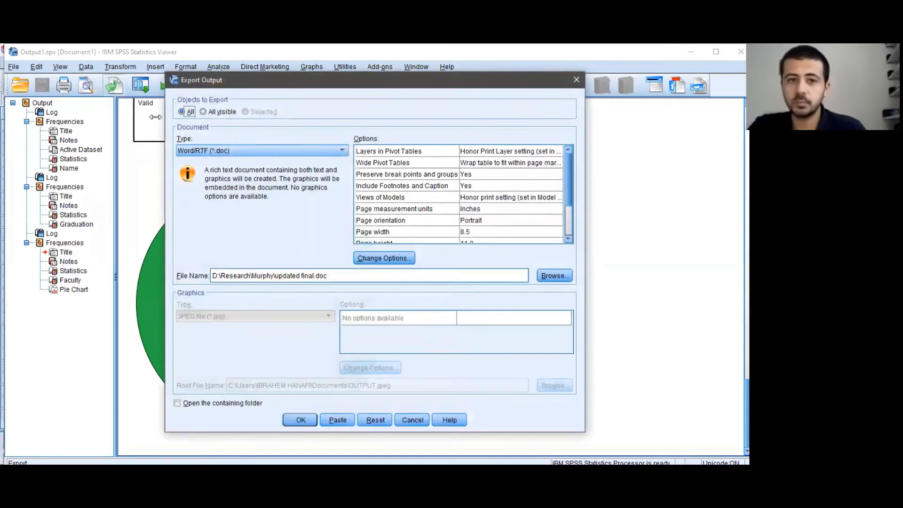
left_click(329, 276)
key("Left")
key("Left")
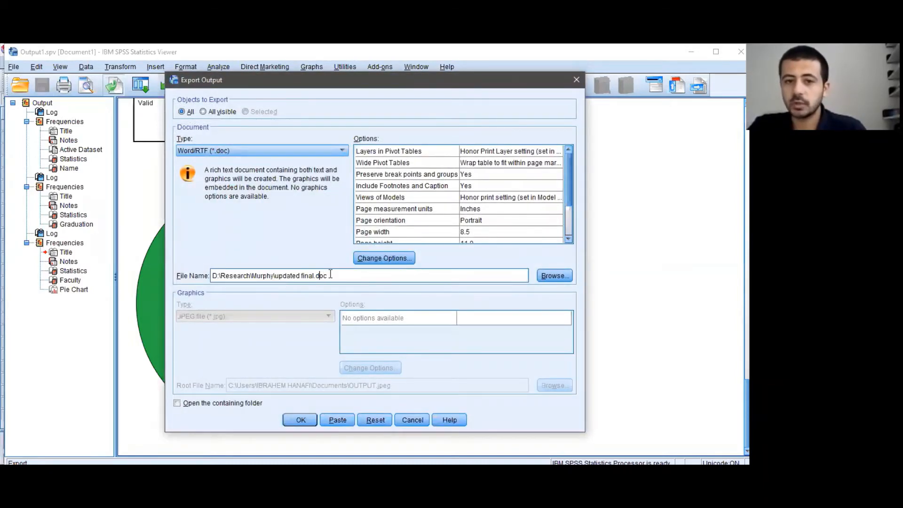
left_click_drag(330, 275, 317, 275)
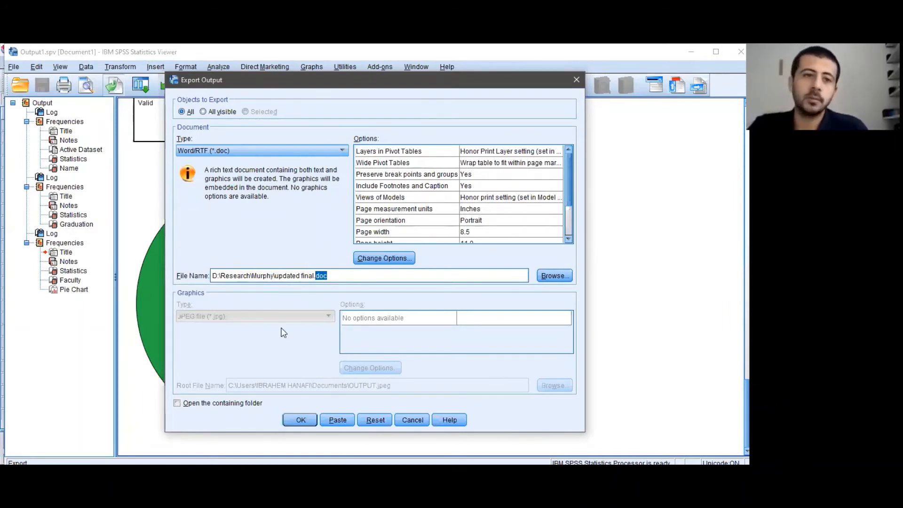
left_click(342, 152)
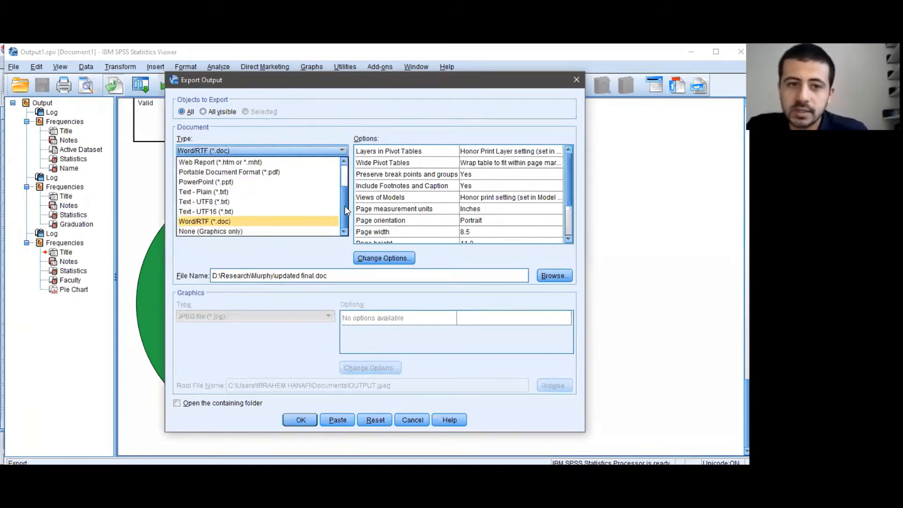
left_click_drag(346, 205, 346, 204)
scroll(346, 204, "up", 3)
scroll(345, 203, "down", 3)
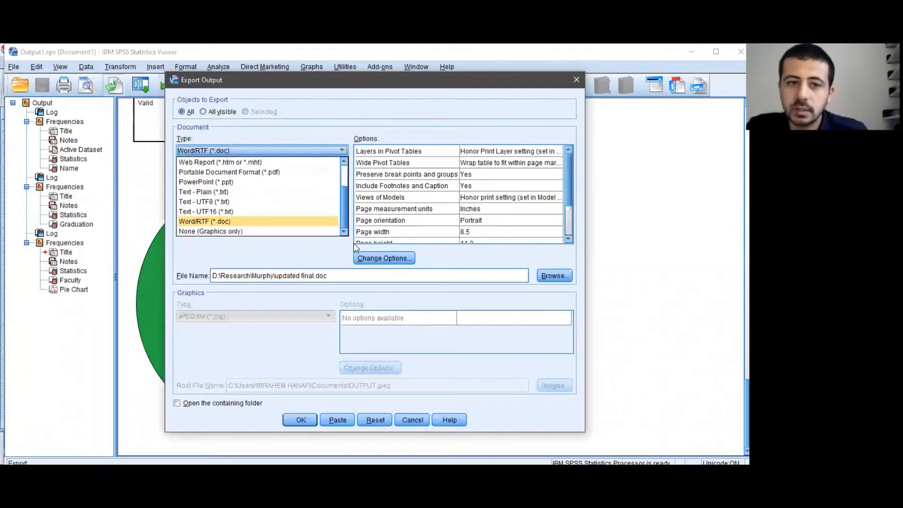
left_click(344, 151)
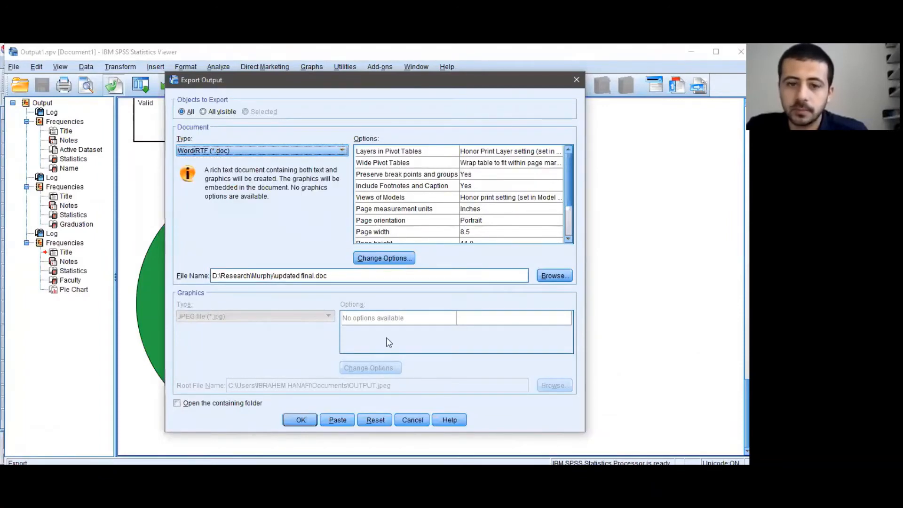
left_click(416, 417)
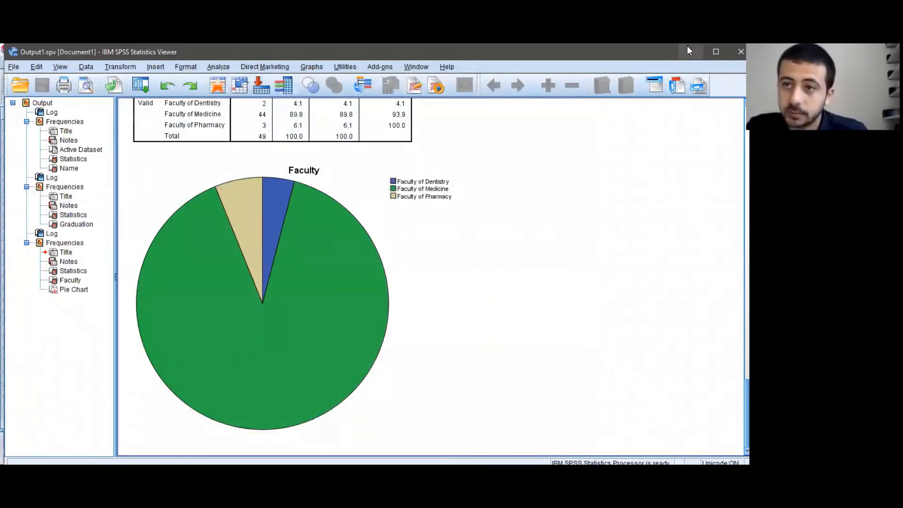
- Return to the dataset, select the ID column and look through its values down to the last case
key("alt+Tab")
left_click(339, 234)
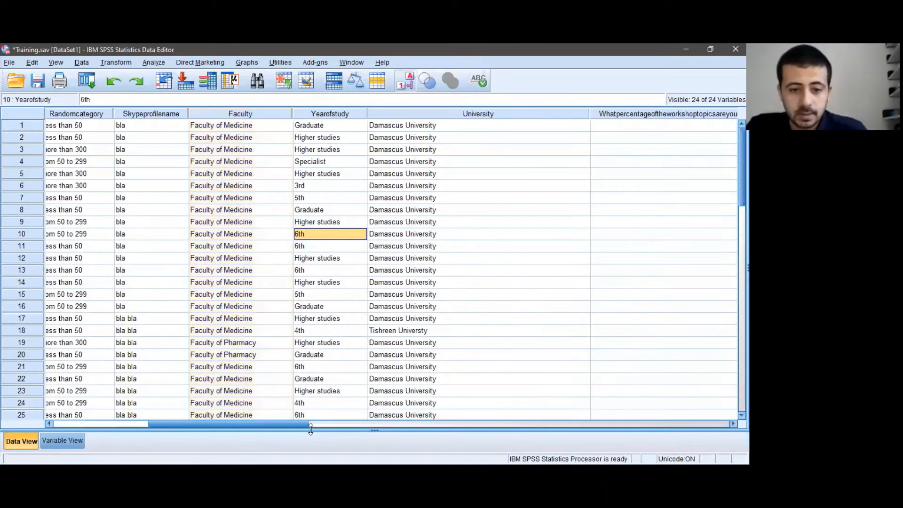
left_click_drag(289, 426, 190, 423)
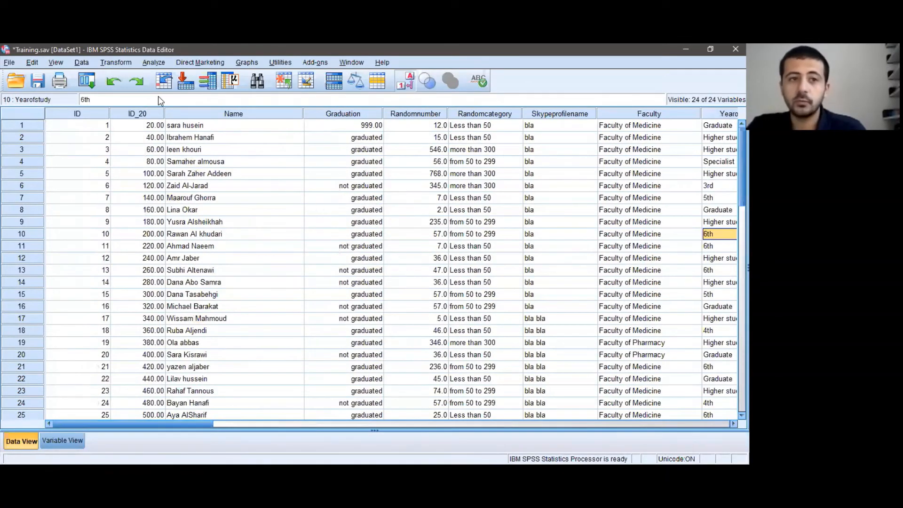
left_click(91, 118)
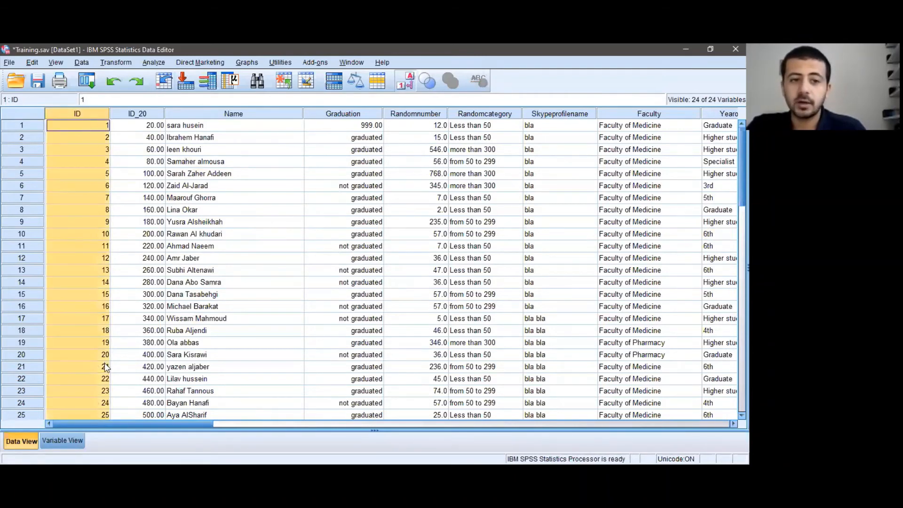
scroll(104, 363, "down", 8)
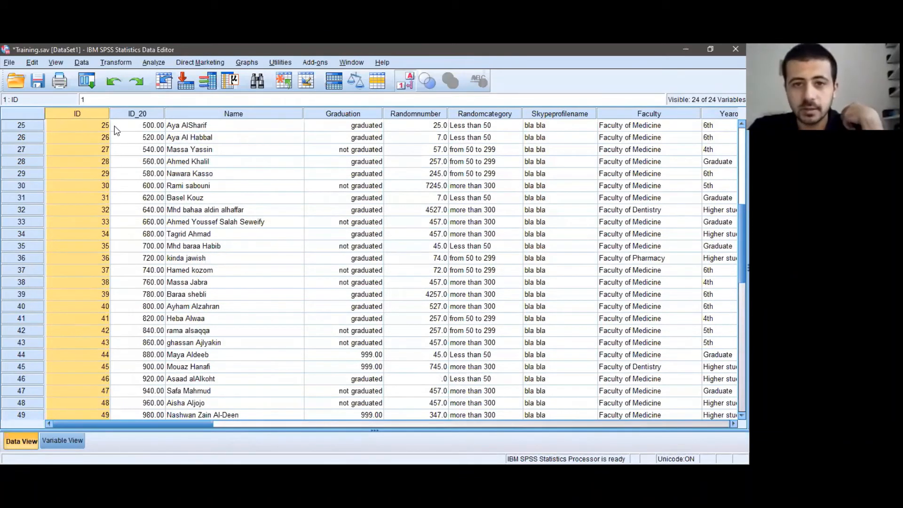
scroll(95, 184, "up", 8)
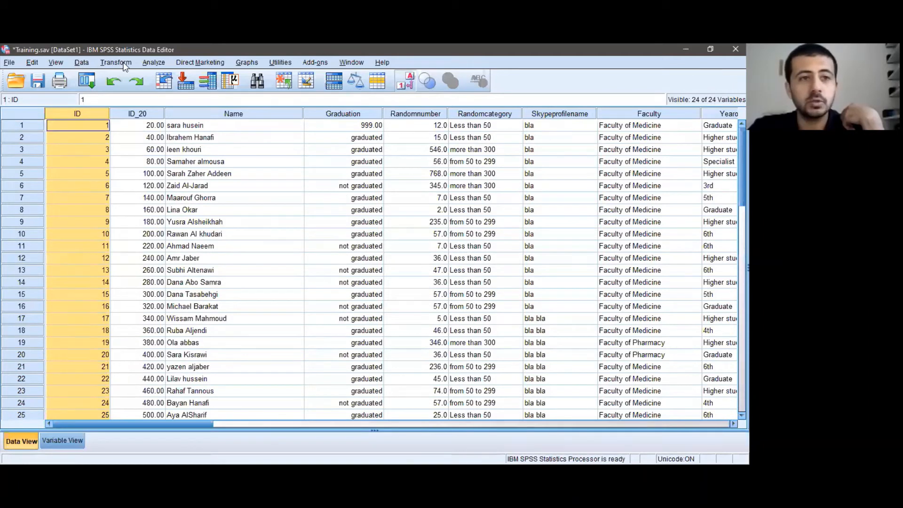
- Set up a Descriptives analysis with ID as its only variable
left_click(143, 63)
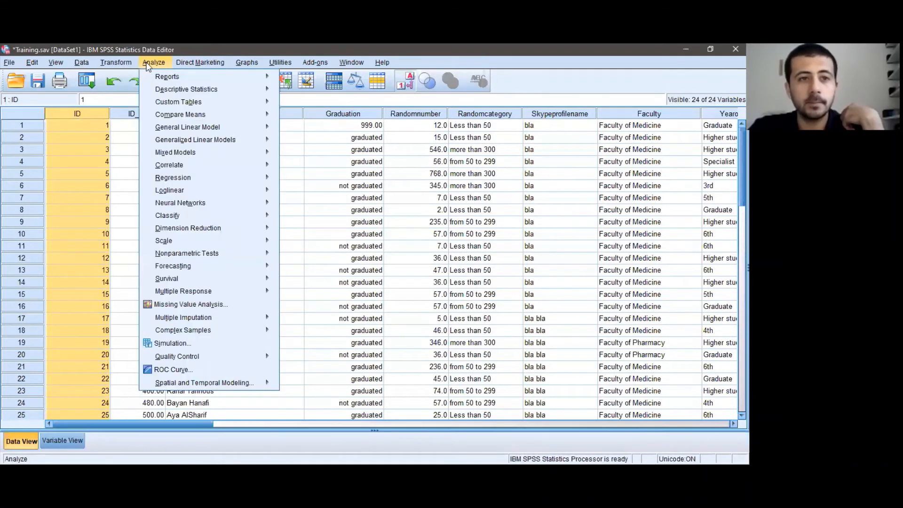
mouse_move(177, 90)
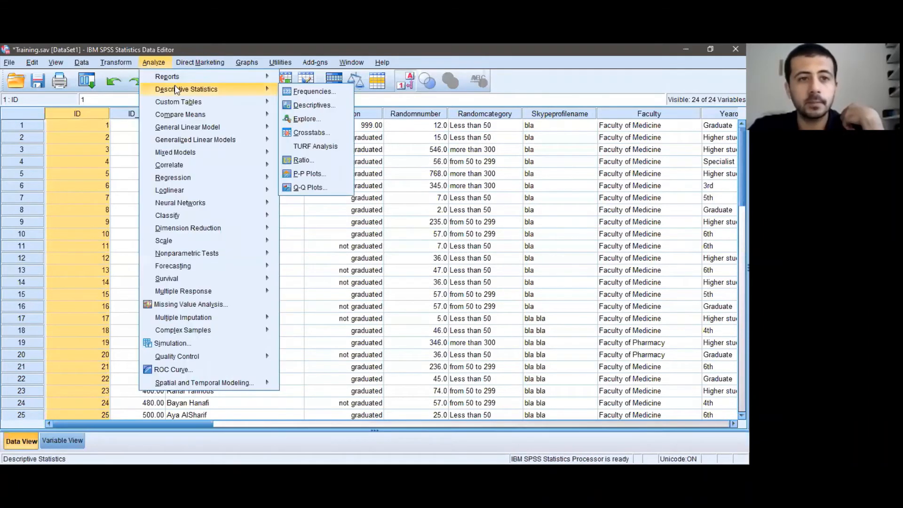
left_click(326, 106)
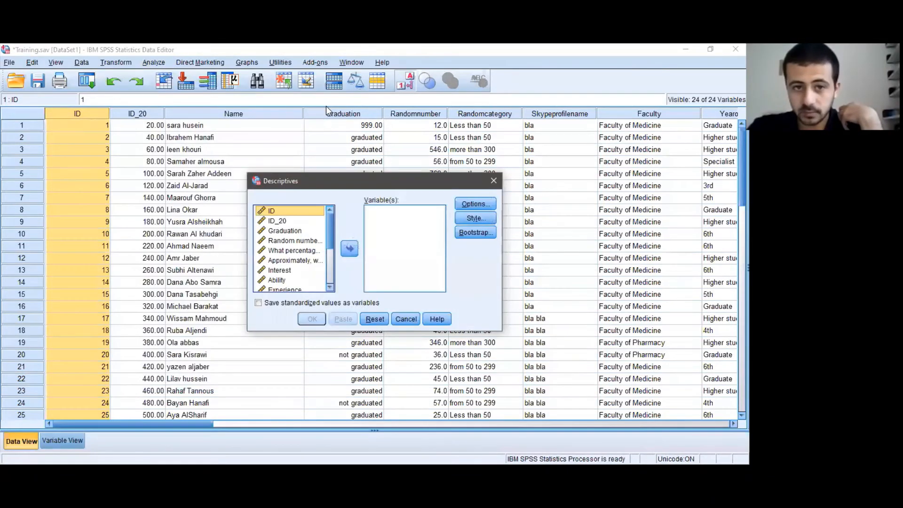
left_click_drag(330, 222, 336, 285)
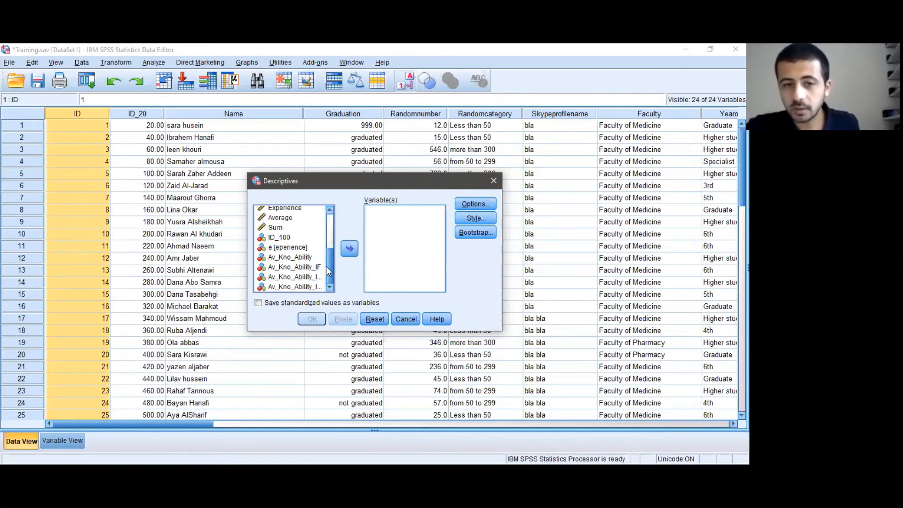
left_click_drag(335, 259, 331, 217)
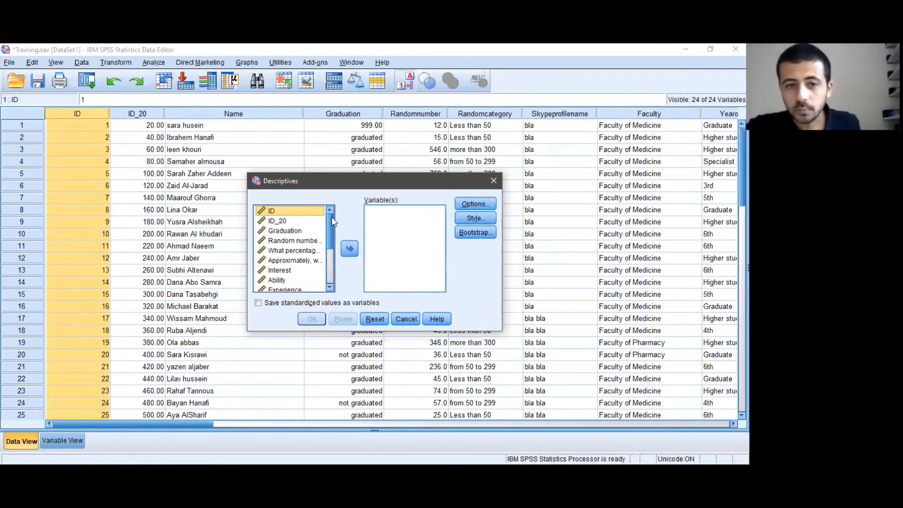
left_click(276, 211)
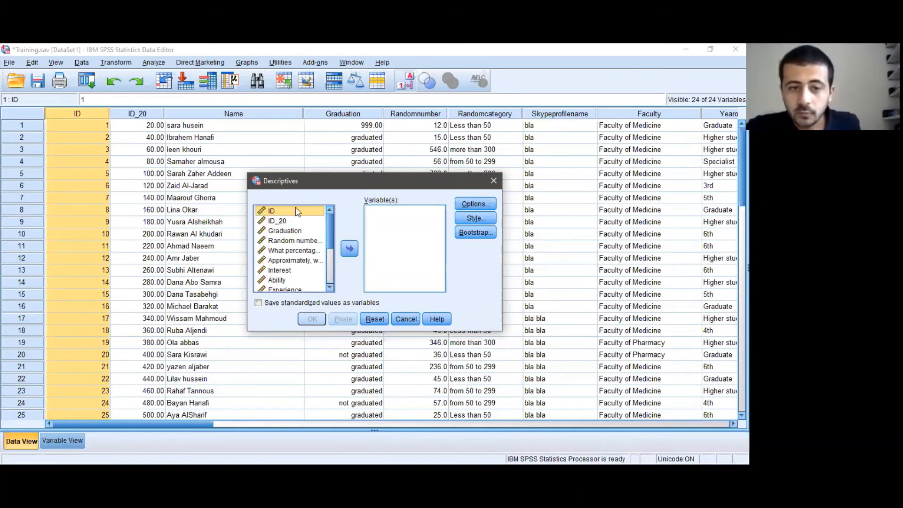
left_click(349, 248)
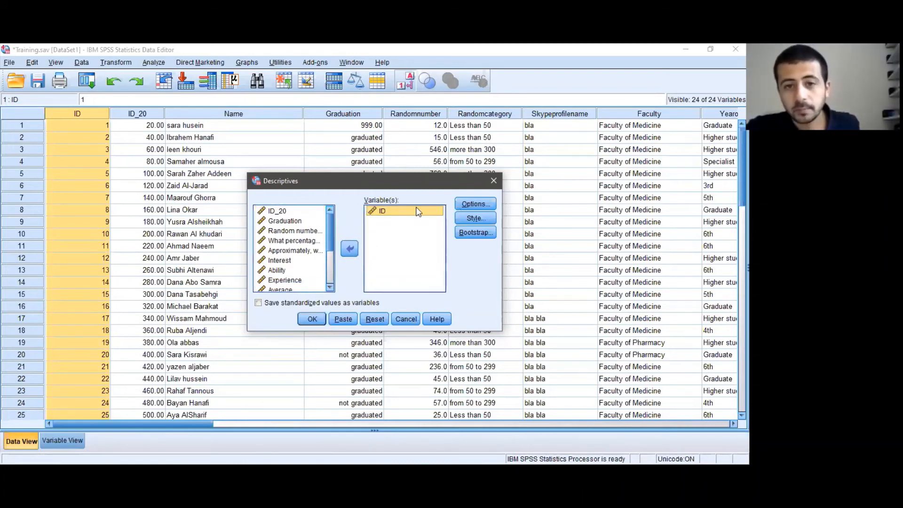
- Check the statistics options for the ID analysis, leave them at their defaults, and run Descriptives
left_click(484, 203)
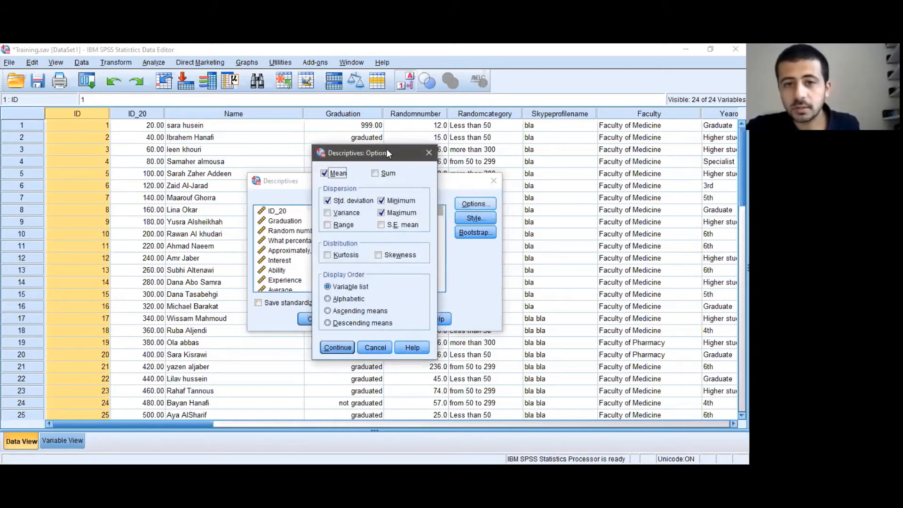
left_click_drag(385, 148, 396, 148)
left_click(437, 148)
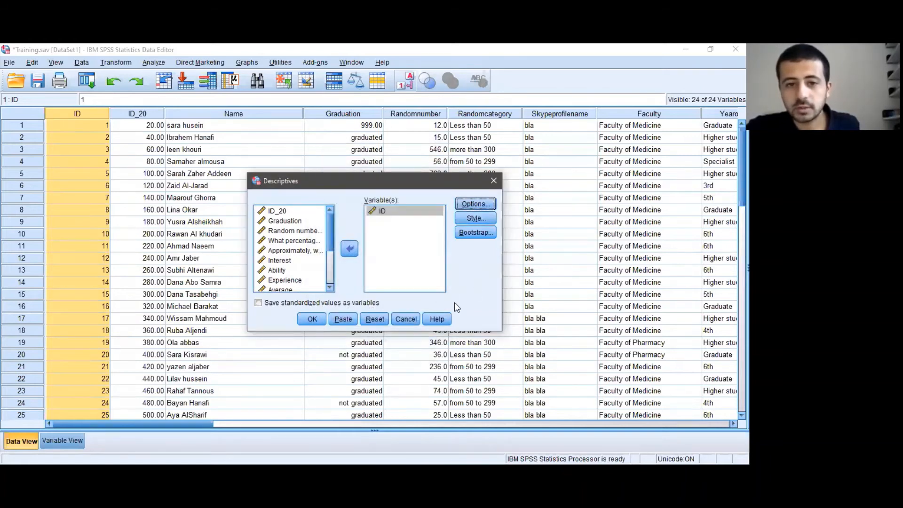
left_click(316, 319)
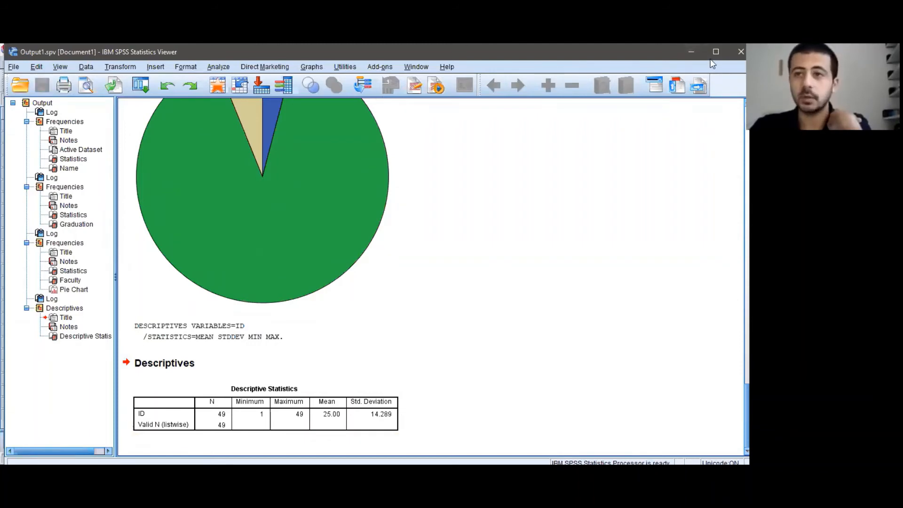
- Return from the output to the dataset and select the ID_20 column
left_click(691, 51)
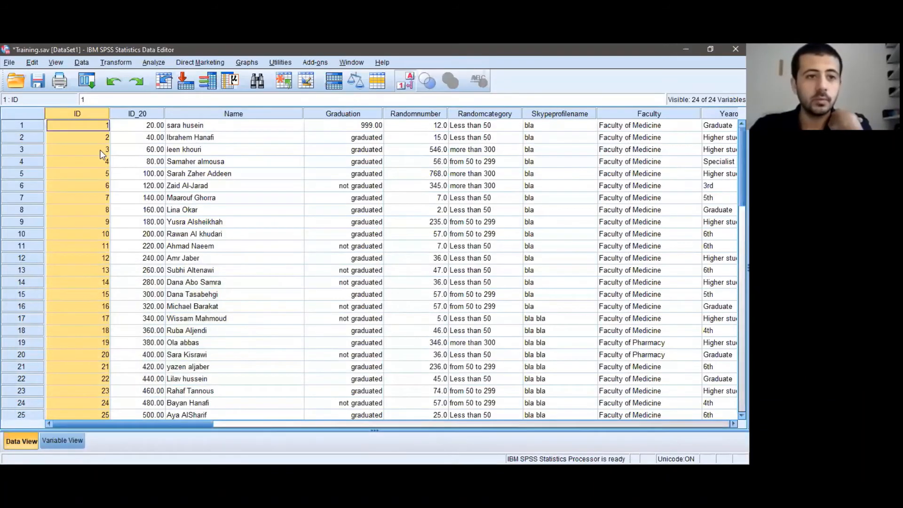
key("Down")
key("Down")
left_click(137, 113)
- Set up another Descriptives analysis, replacing ID with ID_20 as the variable to analyze
left_click(141, 62)
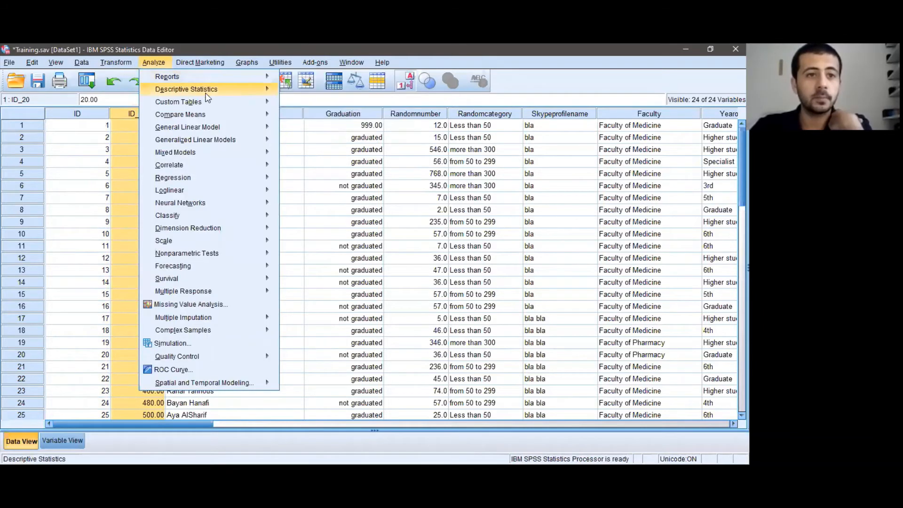
mouse_move(244, 89)
left_click(314, 105)
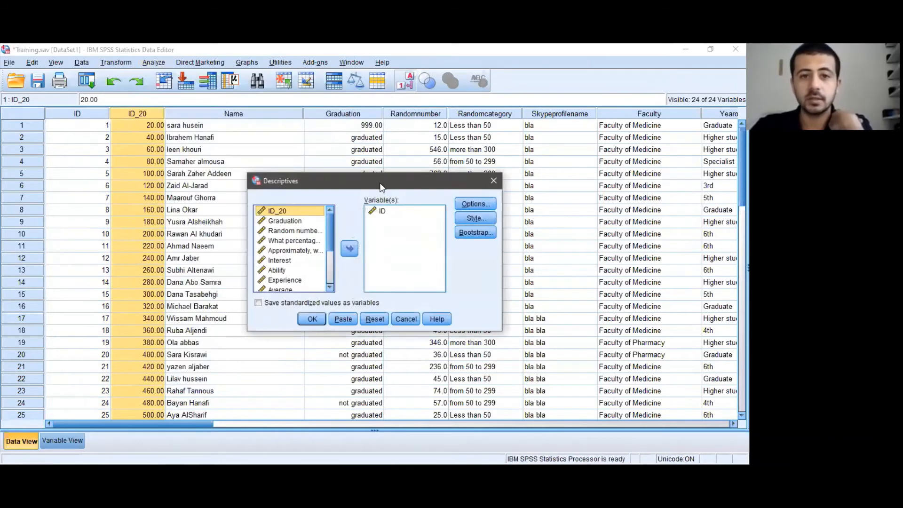
left_click(381, 211)
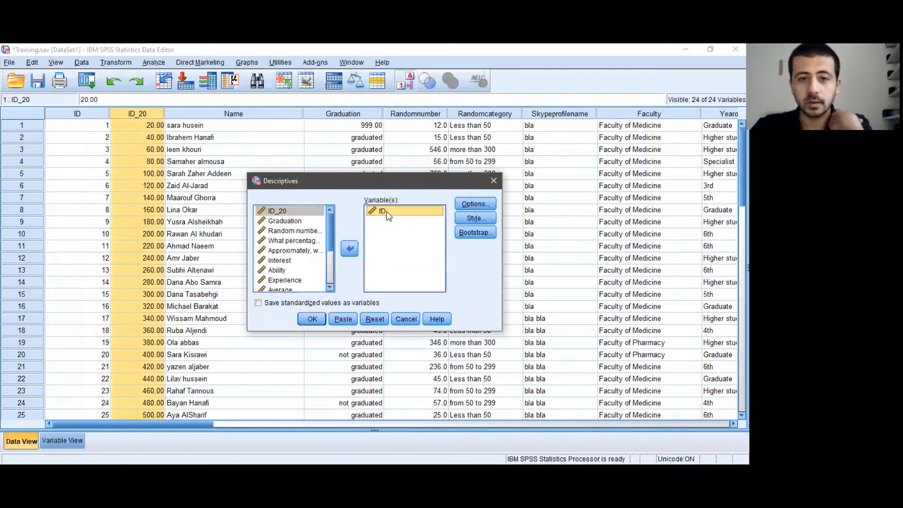
left_click(349, 249)
left_click(287, 221)
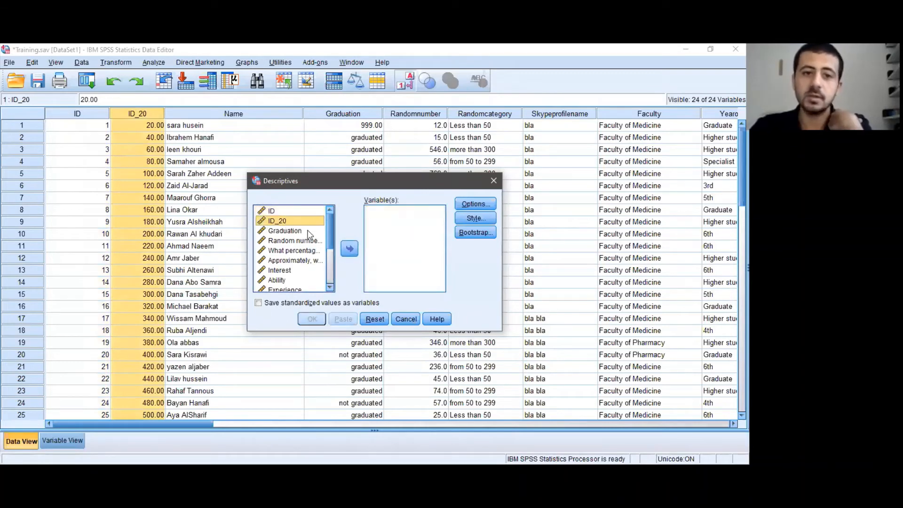
left_click(349, 248)
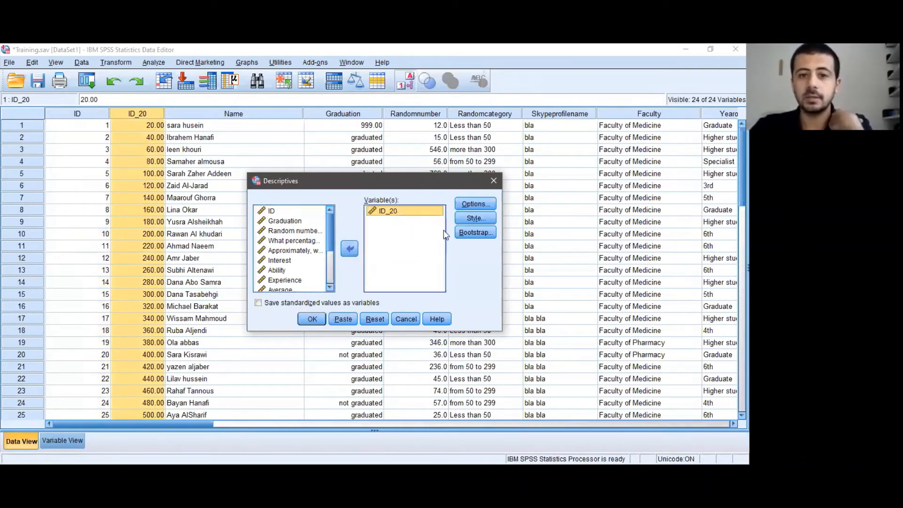
- Add sum, variance, range, S.E. mean, kurtosis and skewness to the statistics for the ID_20 analysis
left_click(490, 203)
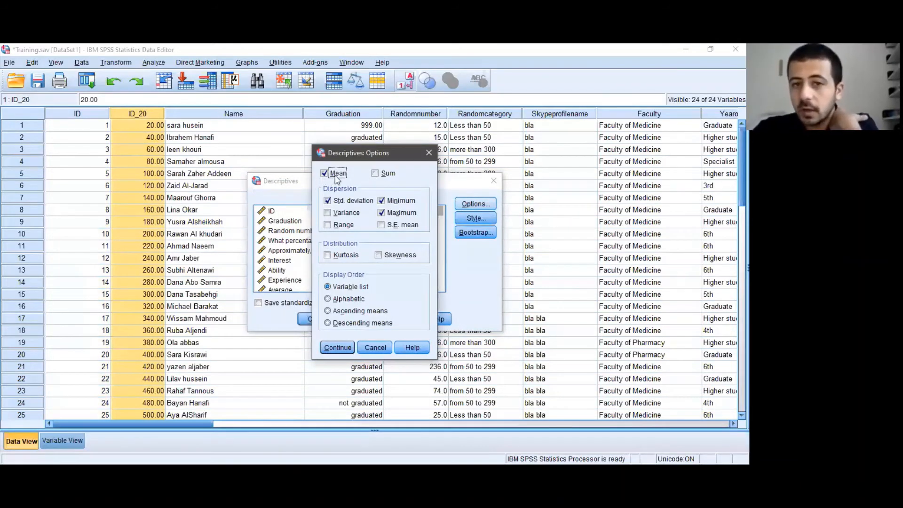
left_click(378, 176)
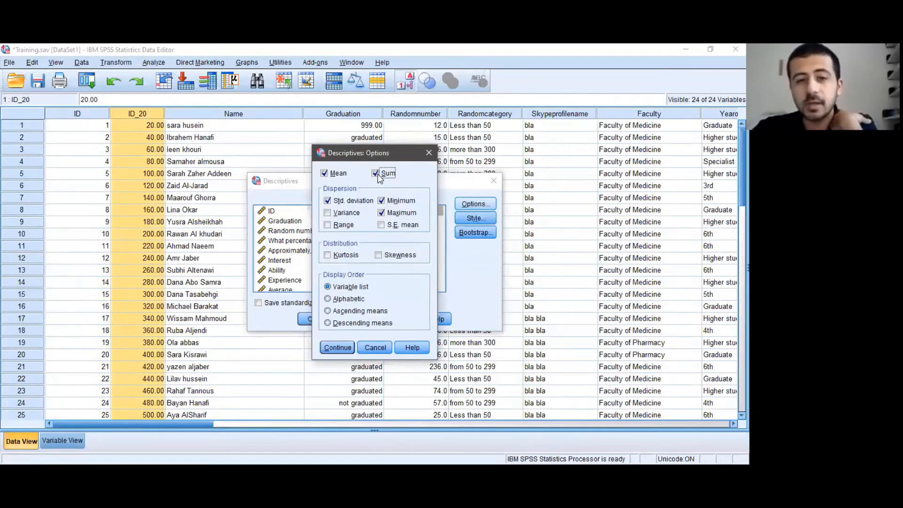
left_click(328, 219)
left_click(328, 226)
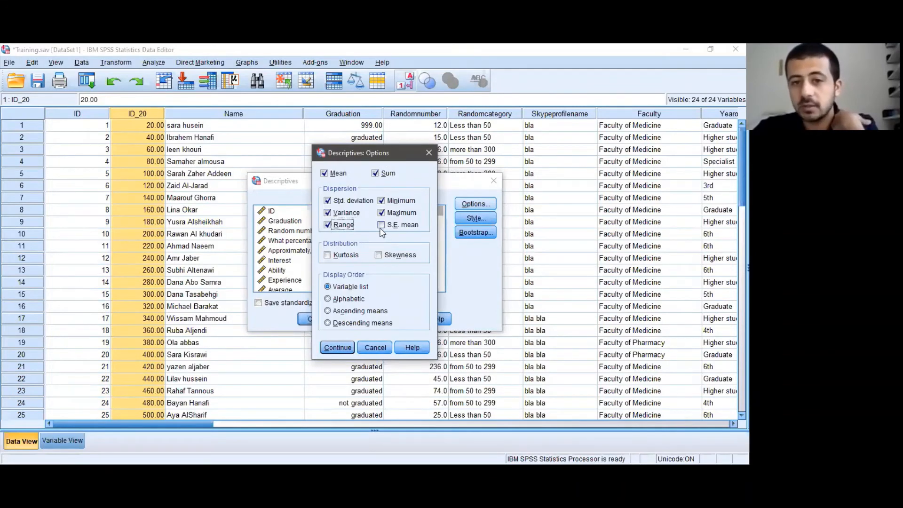
left_click(379, 224)
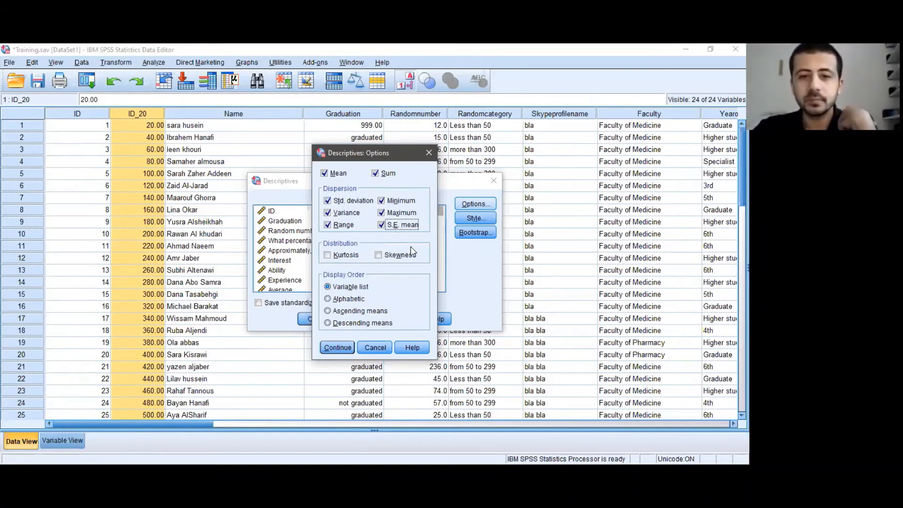
left_click(331, 255)
left_click(379, 257)
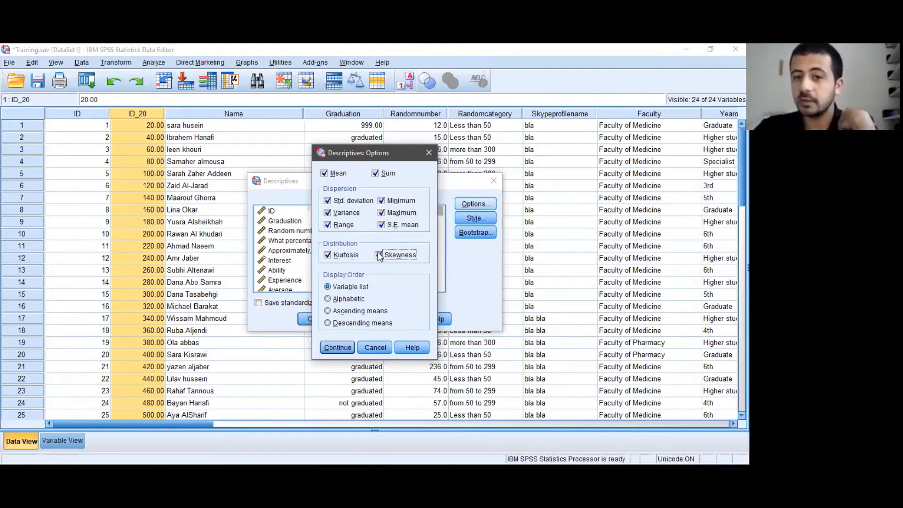